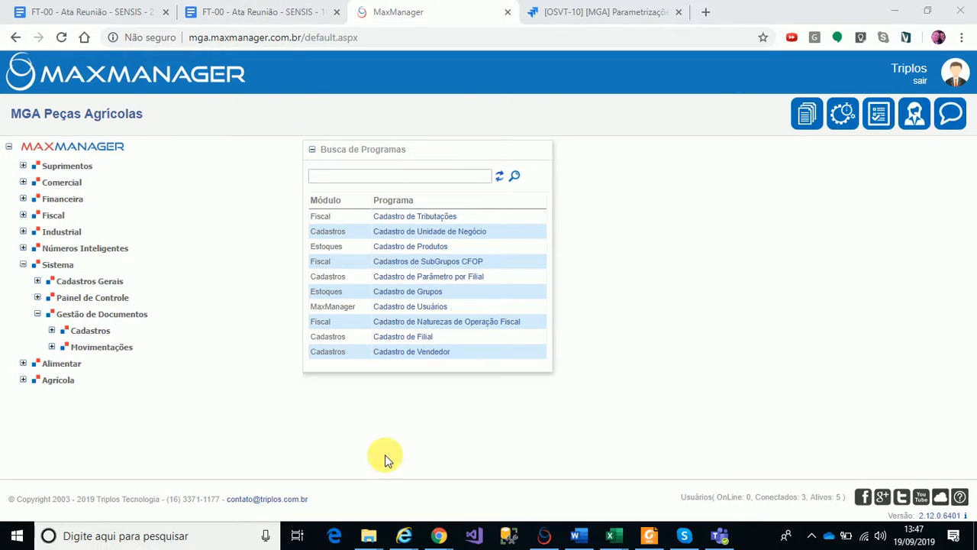
left_click(618, 11)
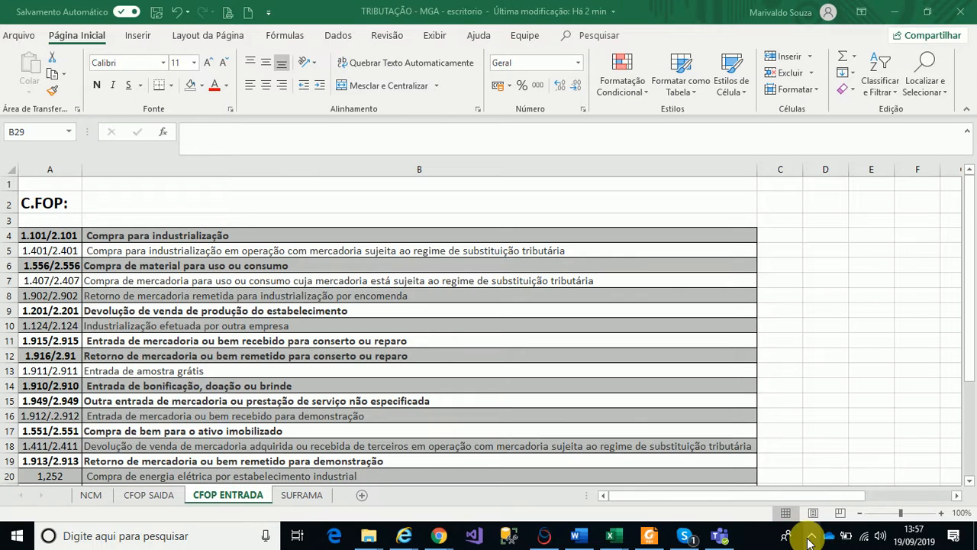
left_click(810, 537)
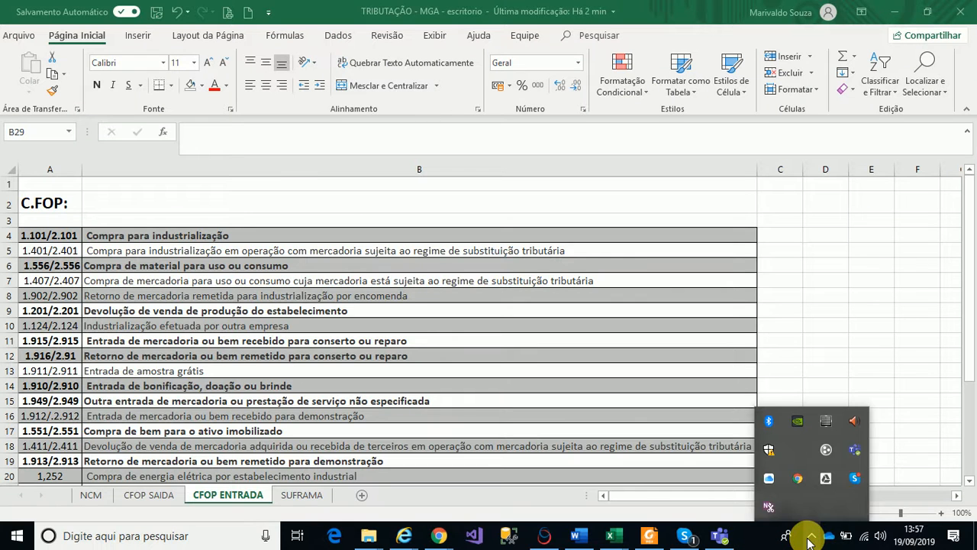
left_click(811, 537)
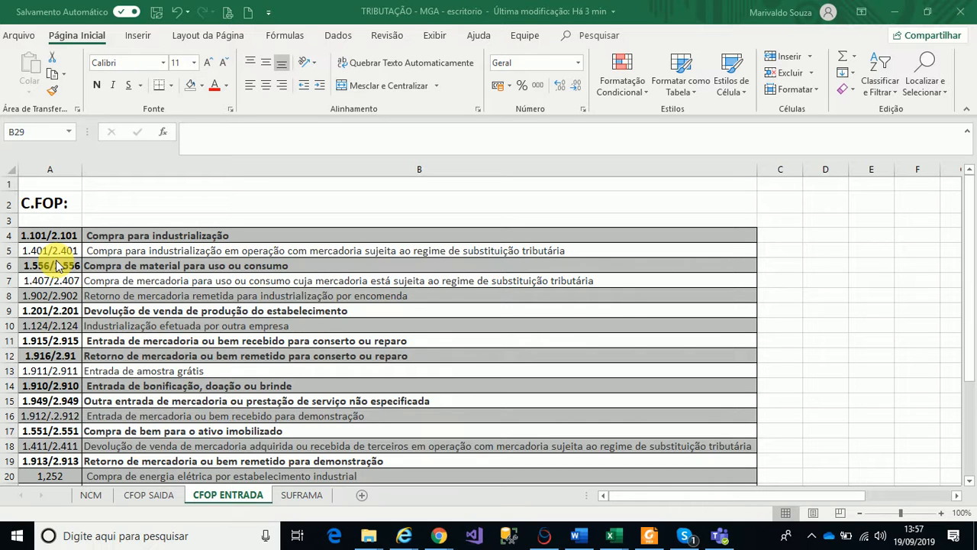
Review the purchase codes 1.401/2.401 and 1.556/2.556 in rows 5 and 6 of the CFOP ENTRADA sheet
left_click(38, 252)
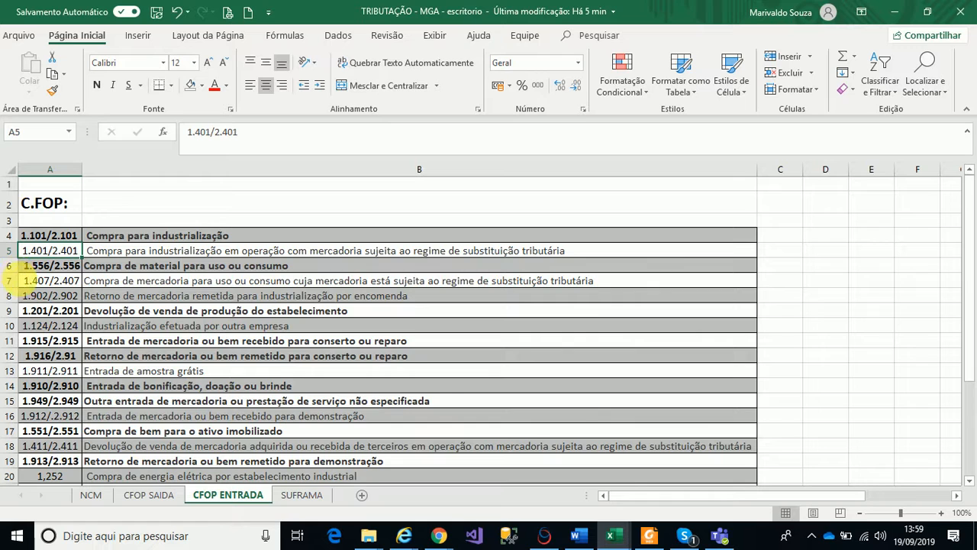
left_click(63, 268)
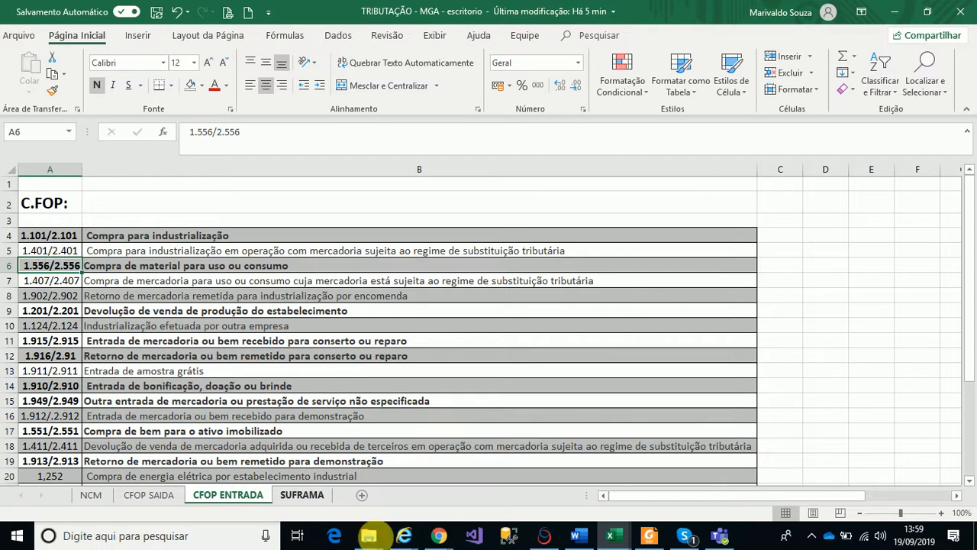
Close the Cadastro Tipos de Tabela de Preço browser window, view the MaxManager home page and return to the Excel workbook
mouse_move(435, 534)
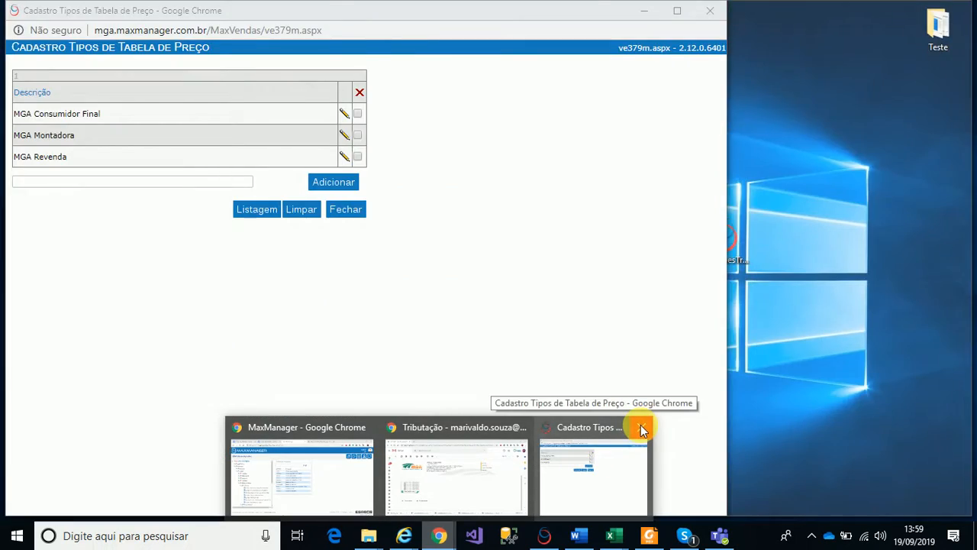
left_click(641, 430)
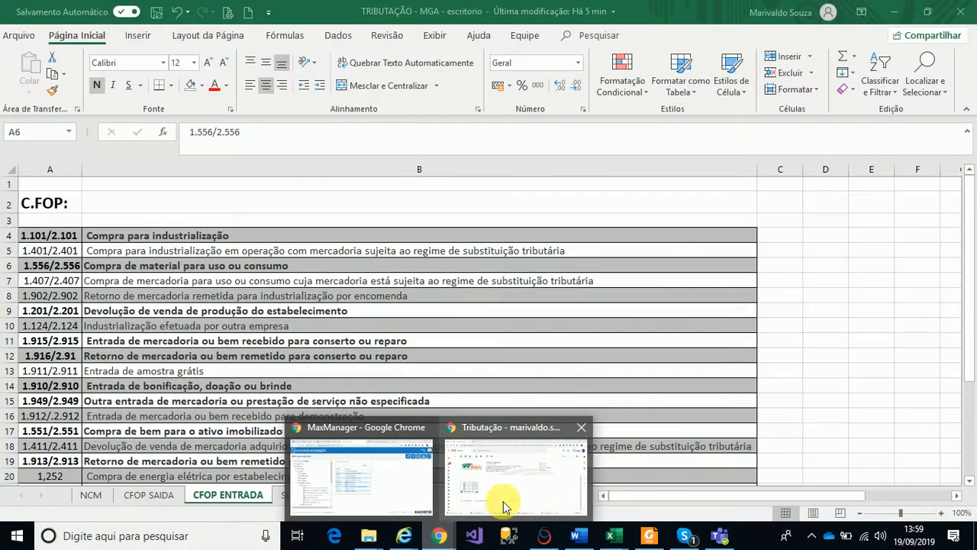
left_click(366, 471)
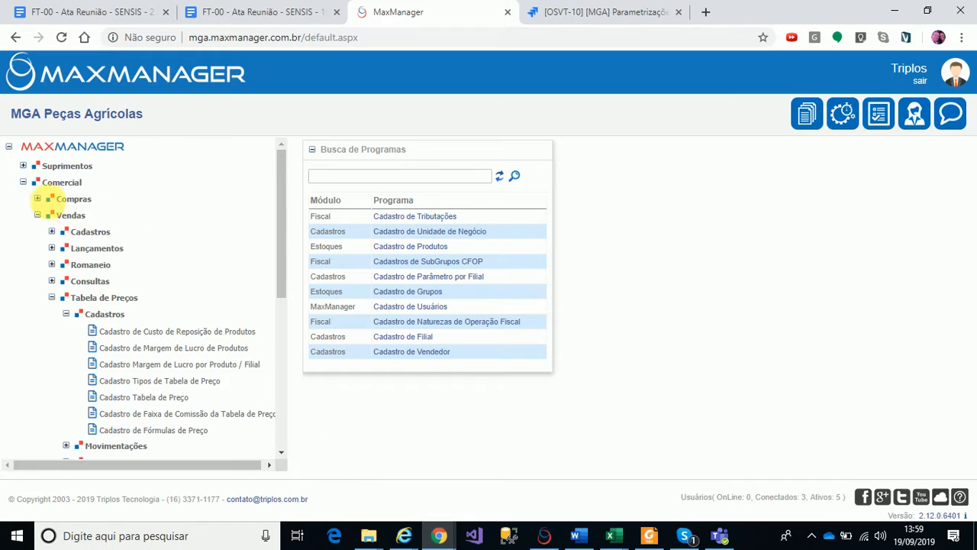
key("alt+Tab")
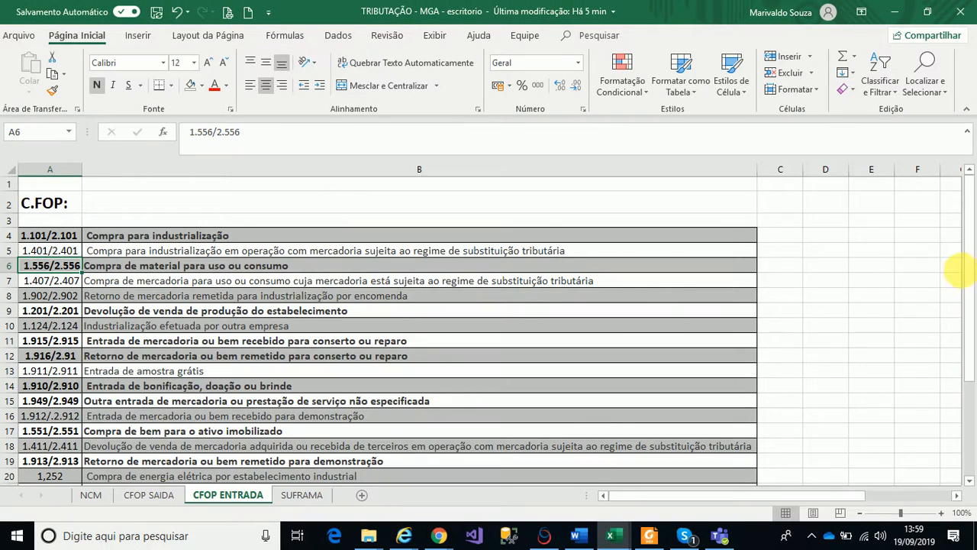
Examine the CFOP ENTRADA codes and descriptions row by row, from 1.407/2.407 in row 7 to 1.910/2.910 in row 14
left_click_drag(967, 269, 972, 300)
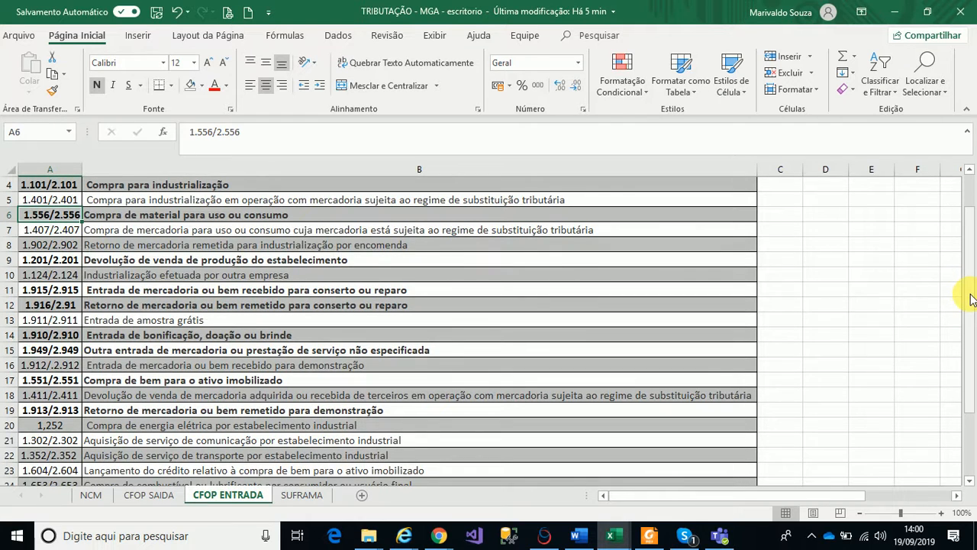
left_click(75, 234)
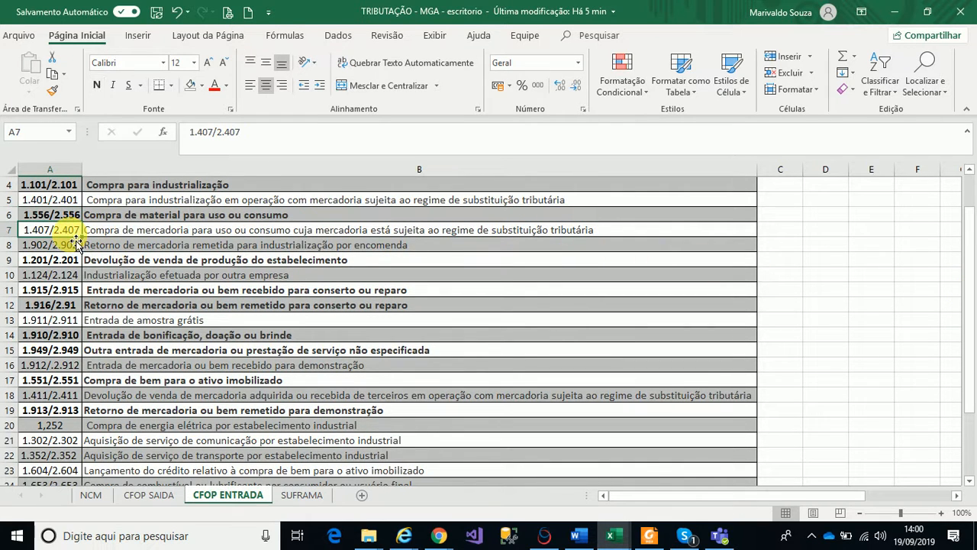
left_click(10, 230)
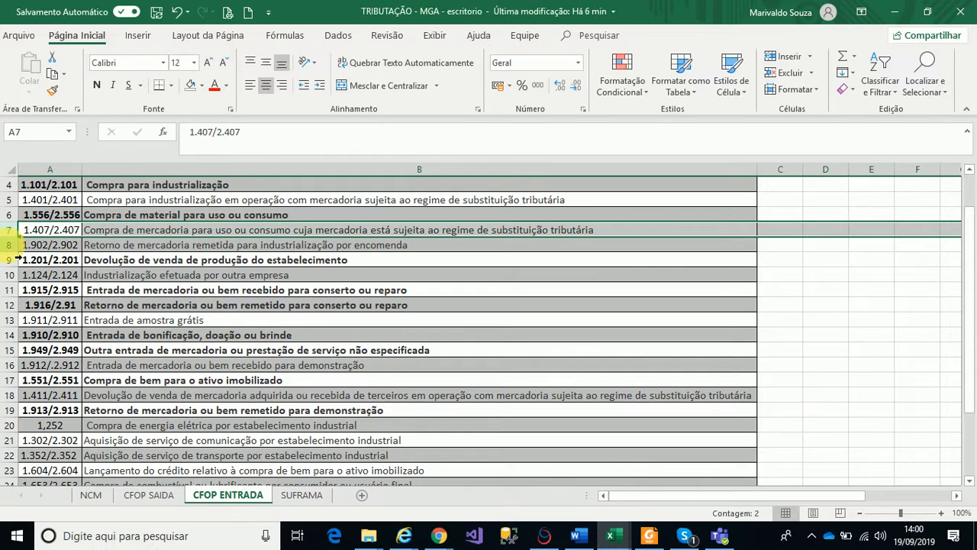
left_click(11, 245)
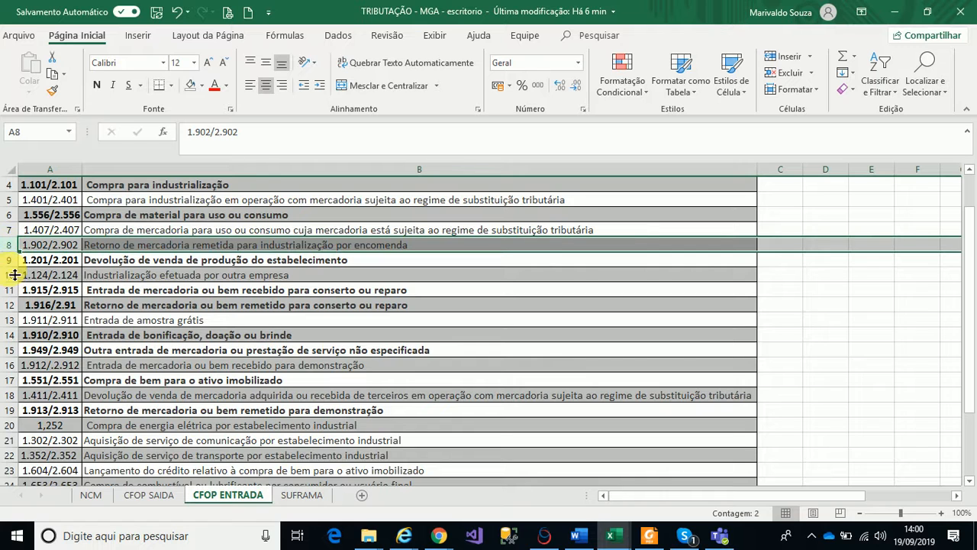
left_click(19, 269)
left_click(20, 266)
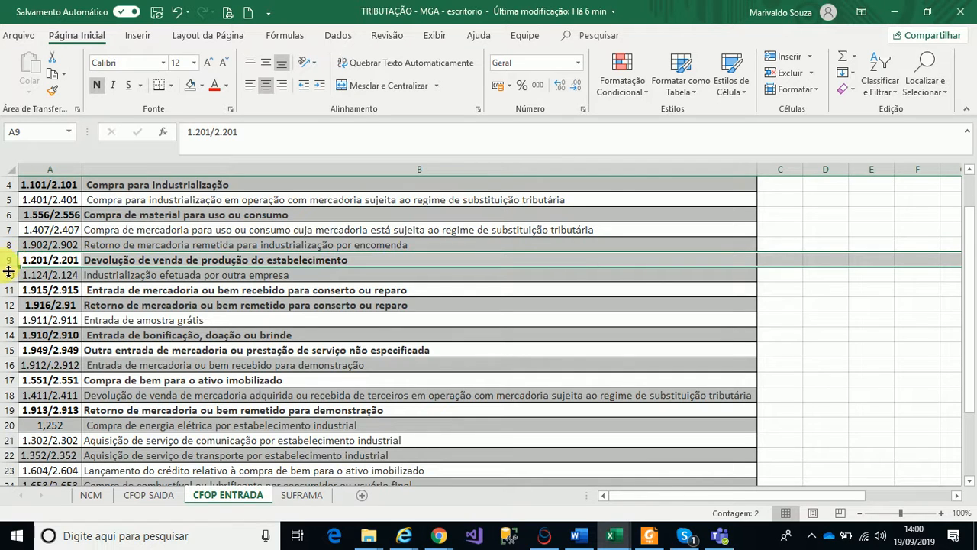
left_click(18, 278)
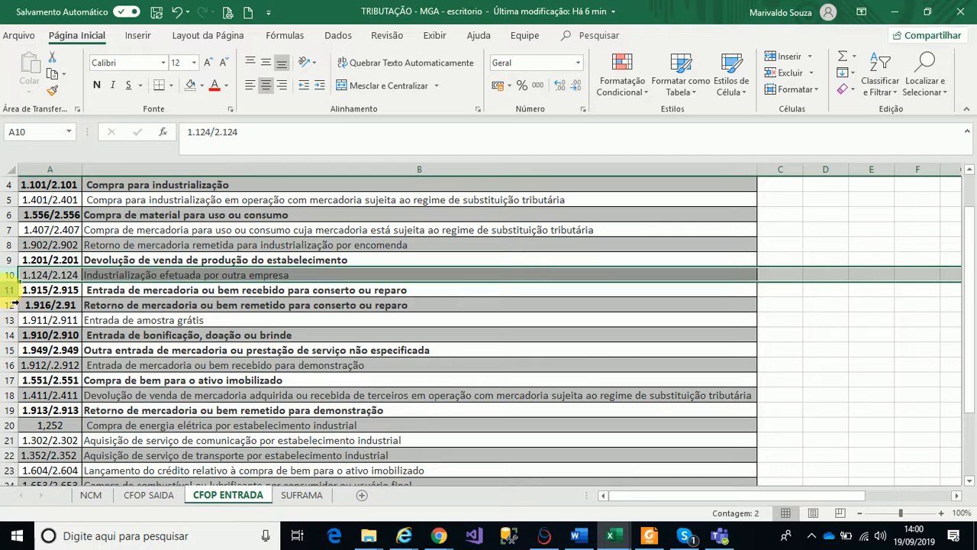
left_click(13, 291)
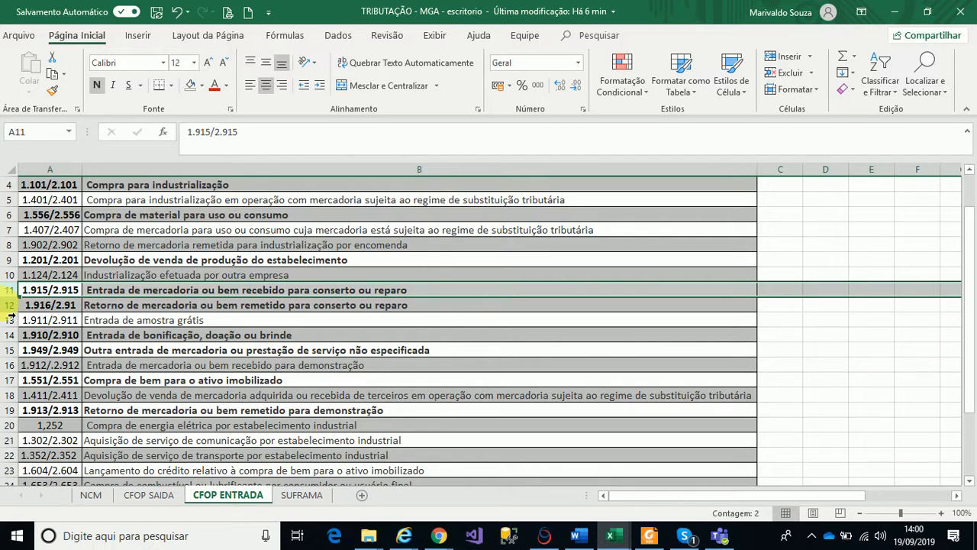
left_click(13, 303)
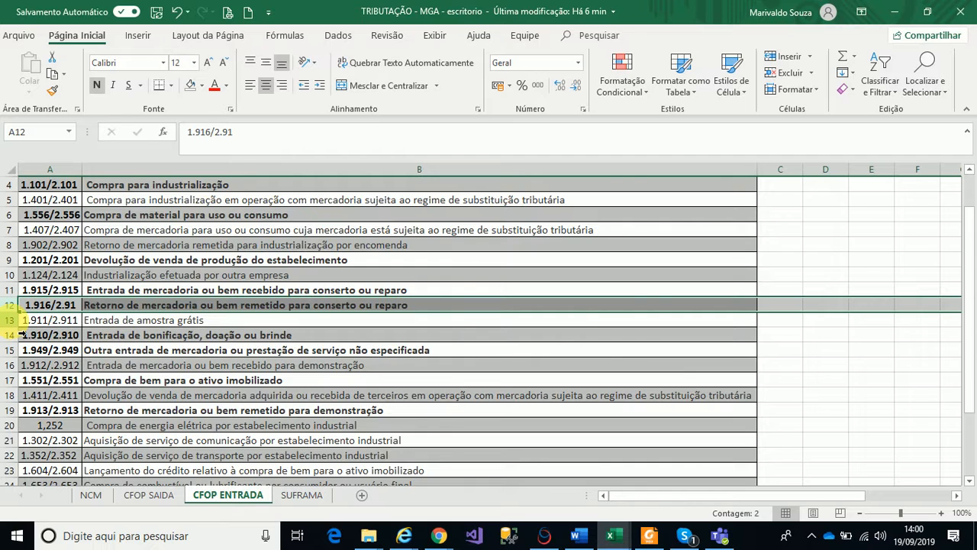
key("Down")
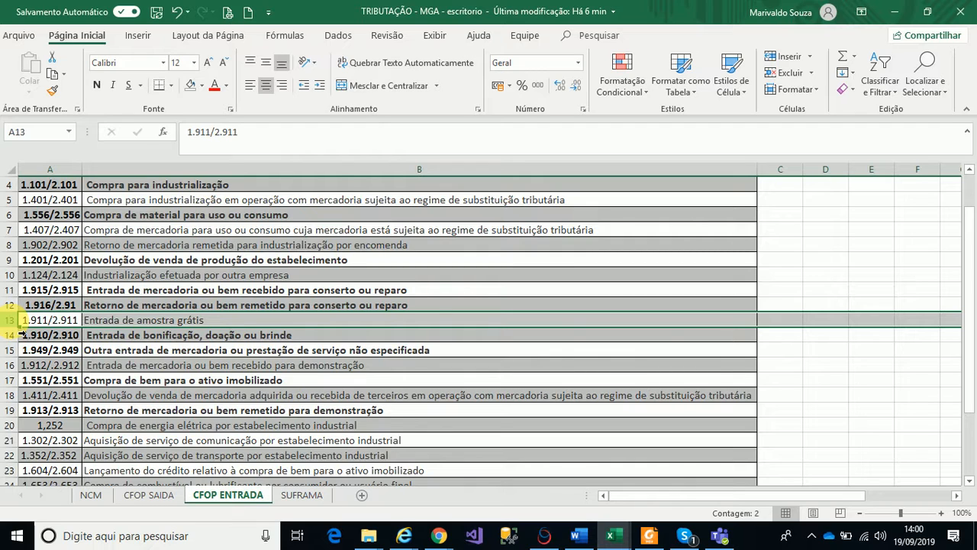
left_click(16, 335)
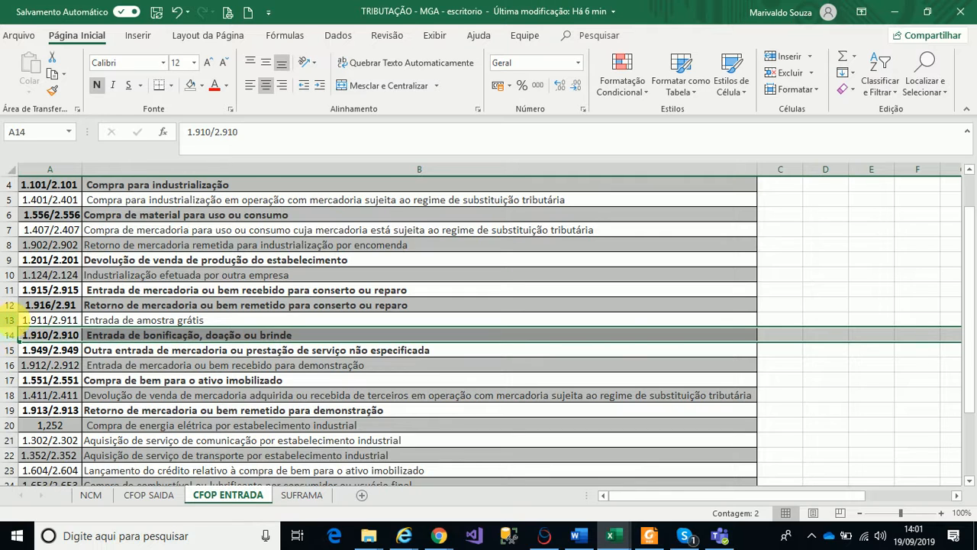
Color the text of rows 13 (1.911/2.911), 5 (1.401/2.401) and 7 (1.407/2.407) red
left_click(11, 320)
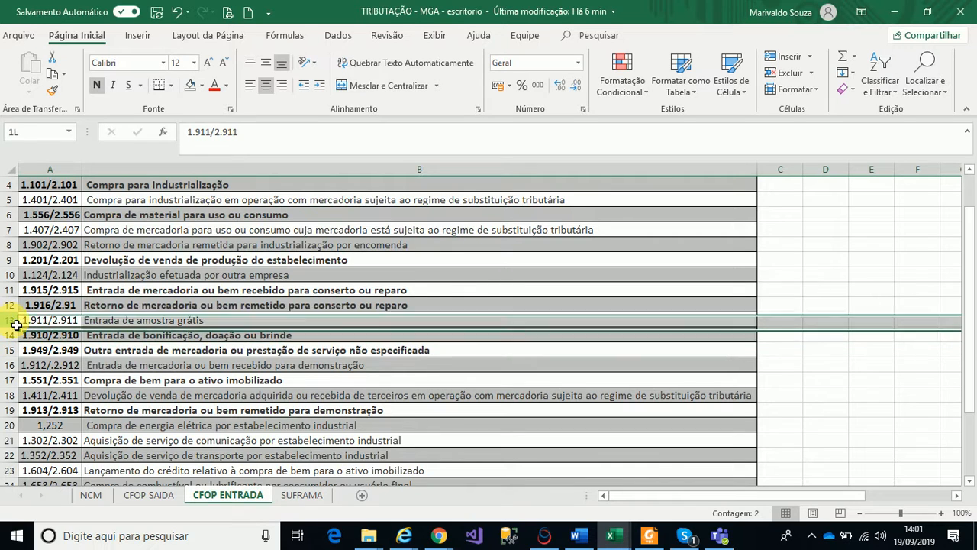
left_click(217, 85)
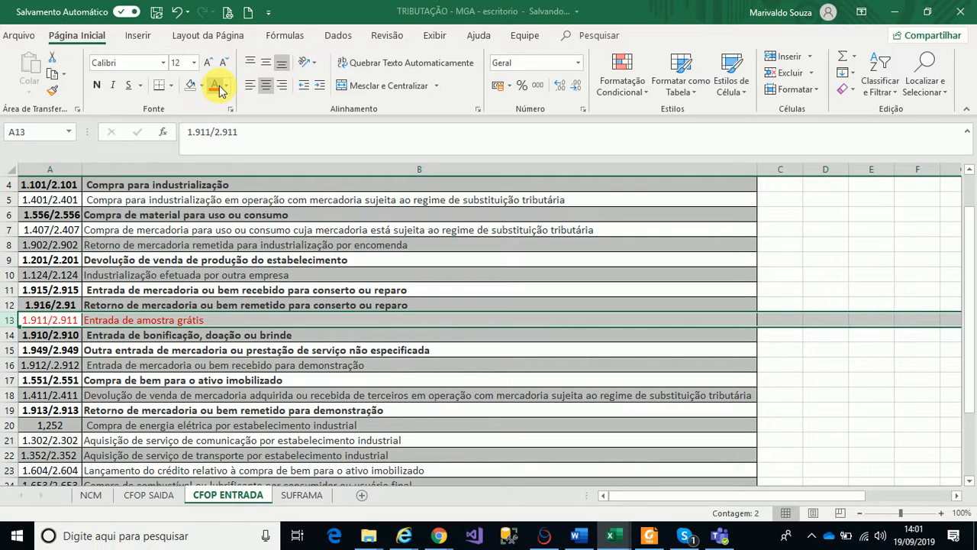
left_click(10, 199)
left_click(215, 86)
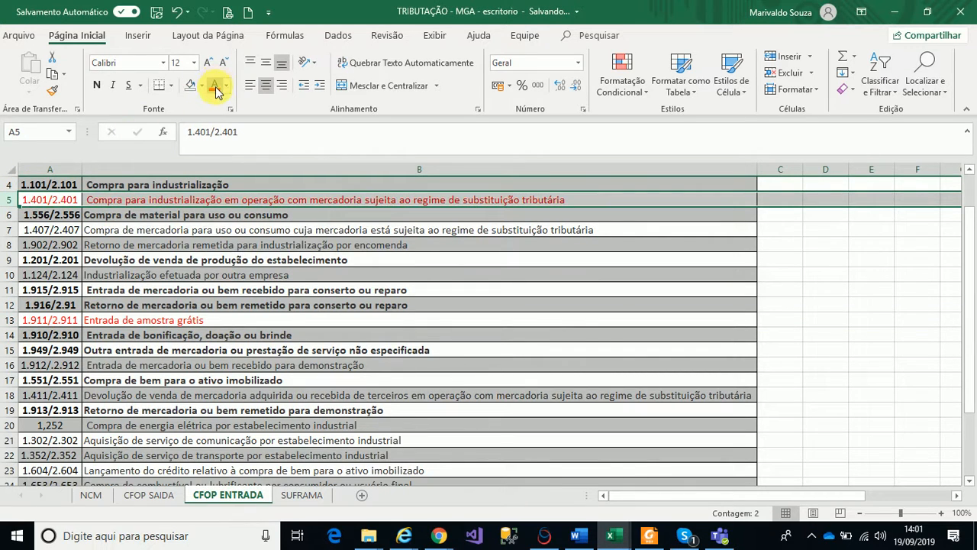
left_click(11, 229)
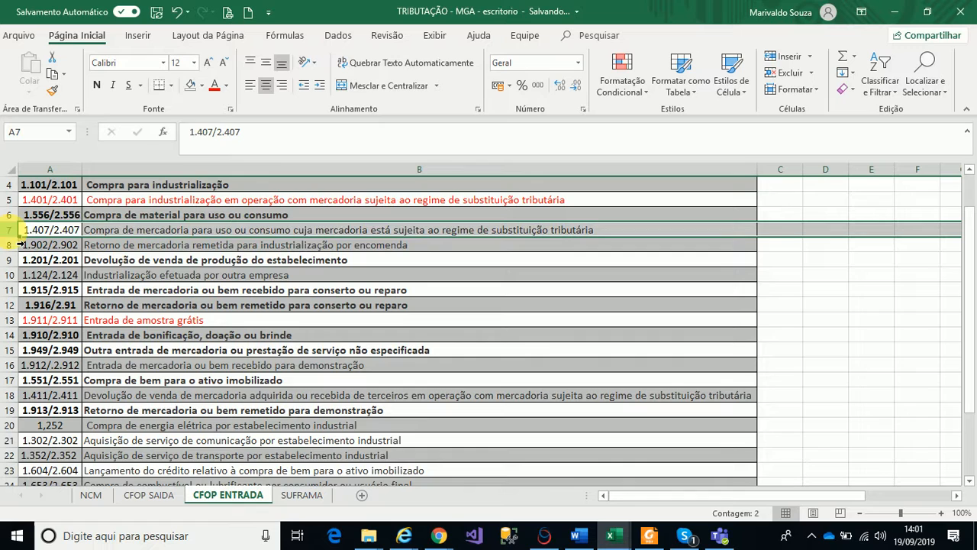
left_click(215, 86)
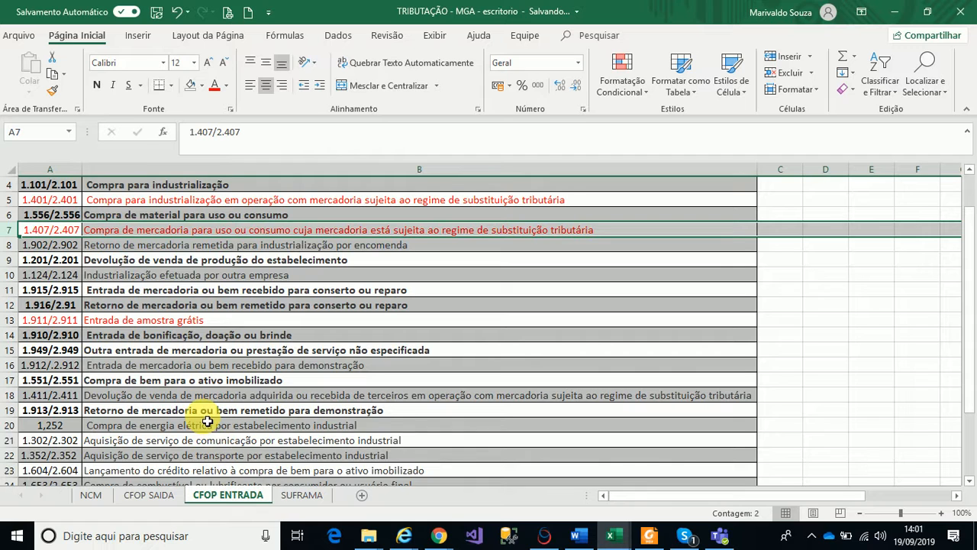
Review the CFOP entries in rows 15 to 17 and color the text of row 18 (1.411/2.411) red
left_click(16, 349)
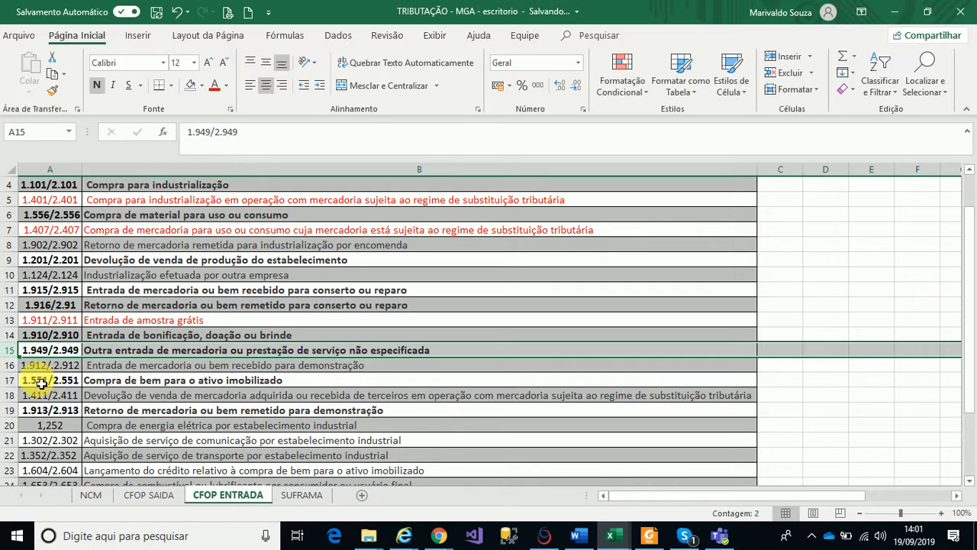
left_click(11, 366)
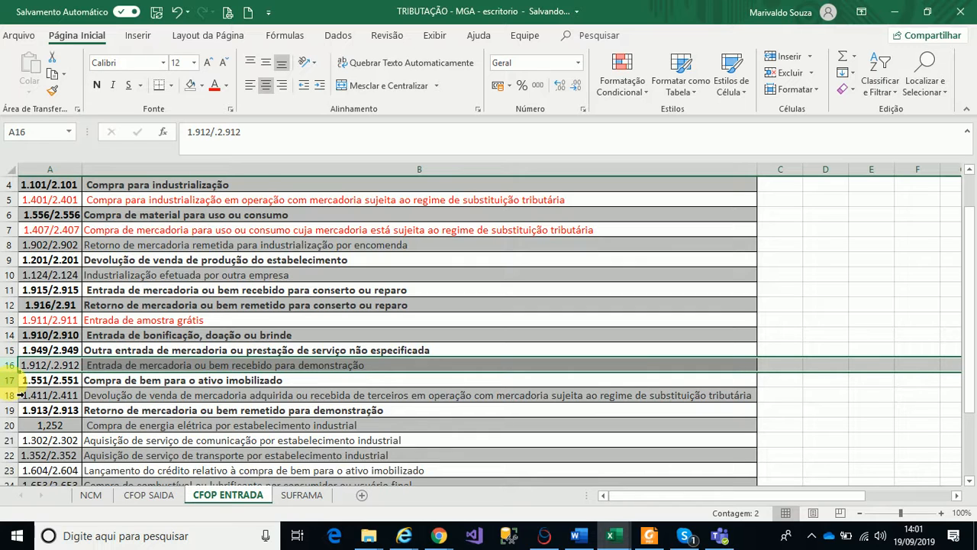
left_click(10, 380)
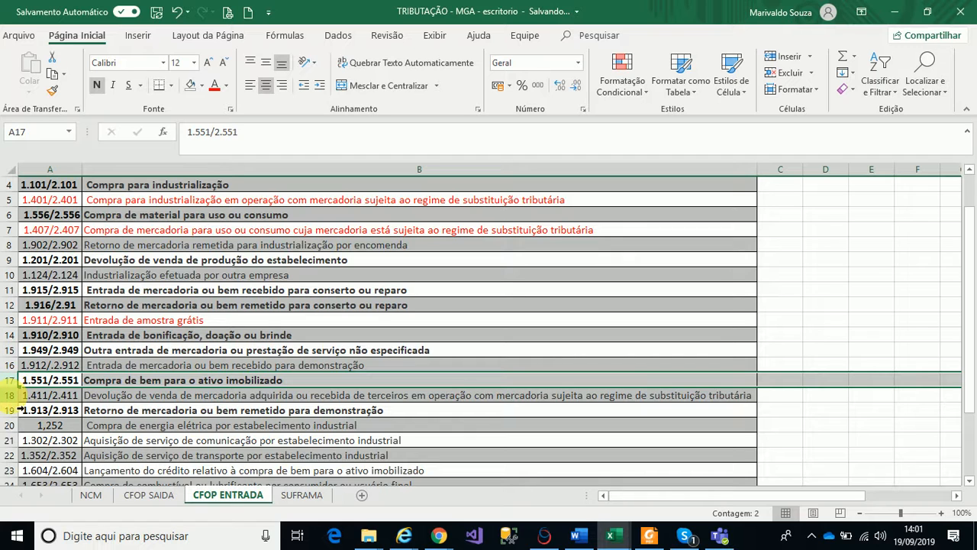
left_click(9, 396)
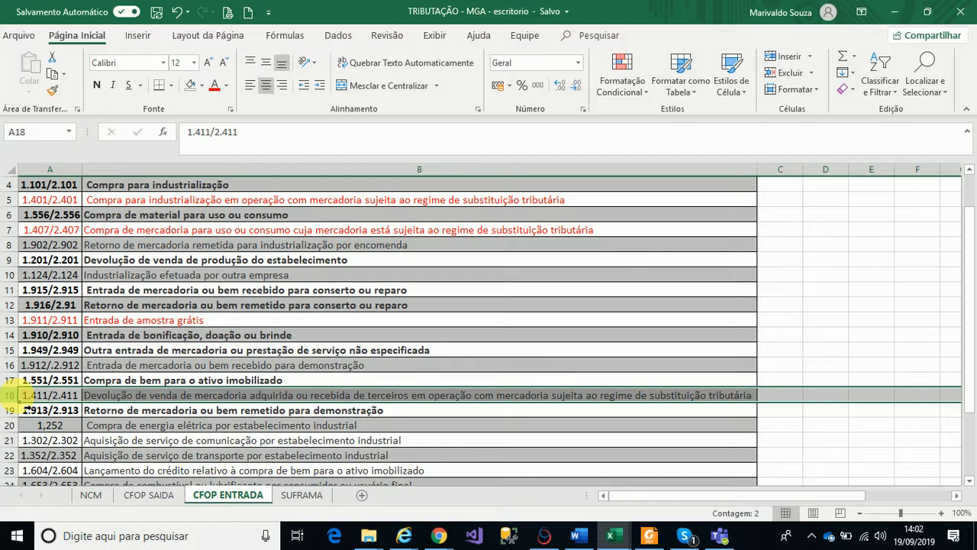
left_click(214, 85)
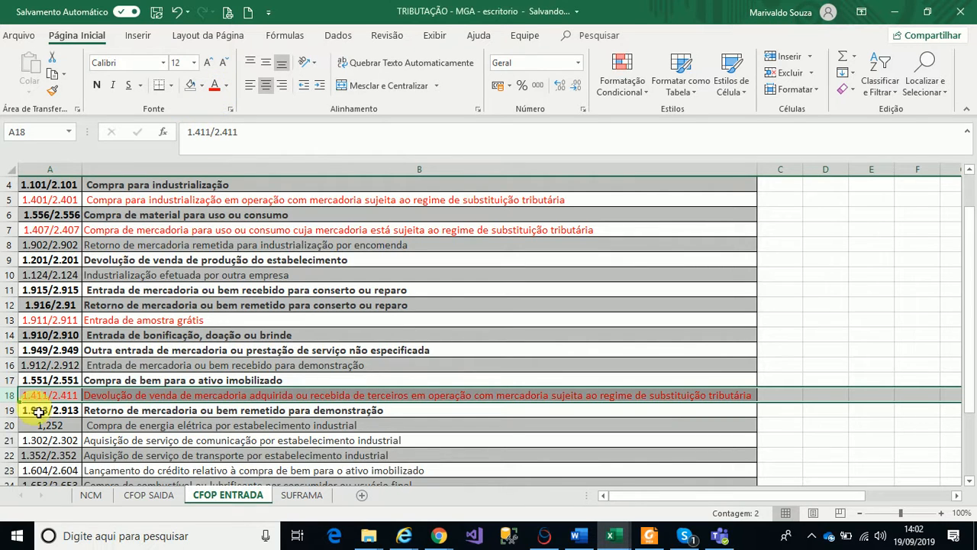
Review the CFOP entries row by row from 1.913/2.913 in row 19 to 1.604/2.604 in row 23
left_click(12, 414)
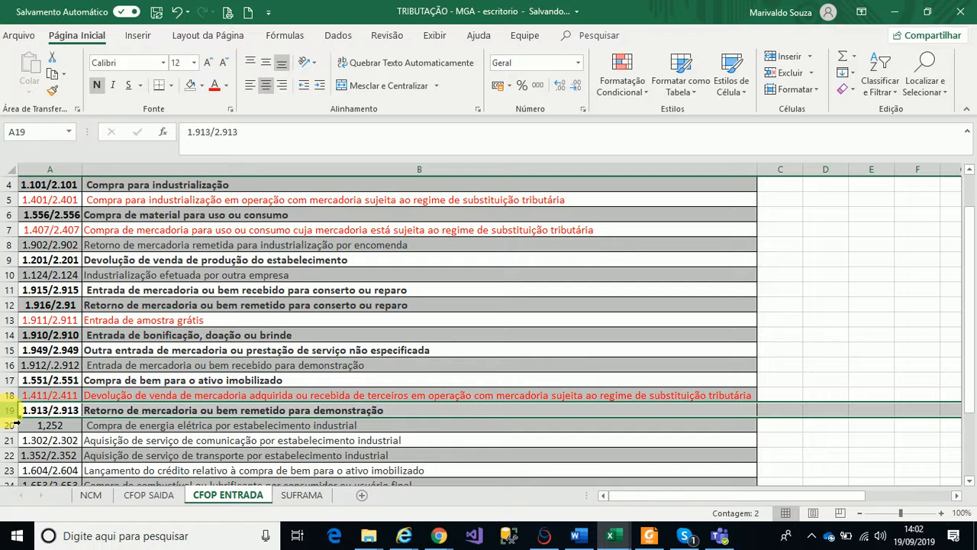
scroll(17, 416, "down", 1)
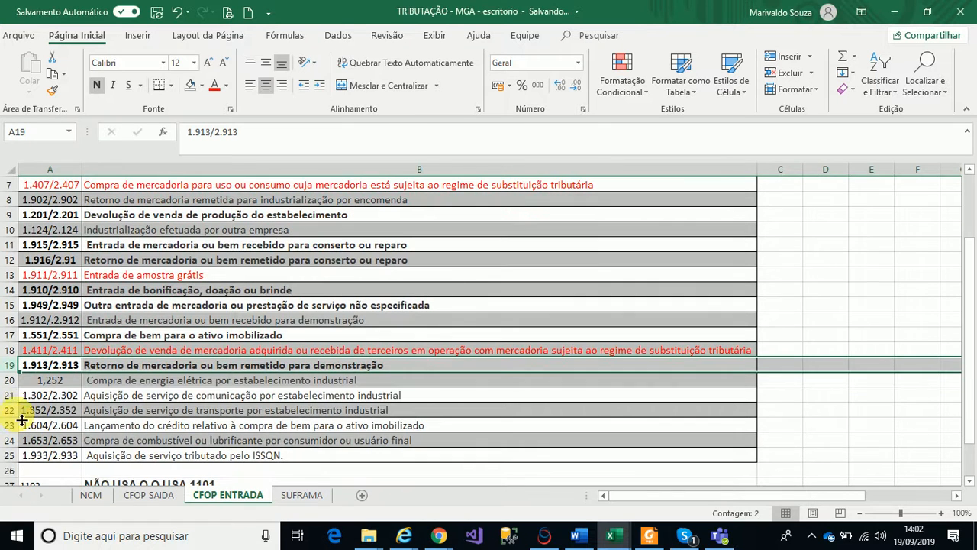
left_click(19, 392)
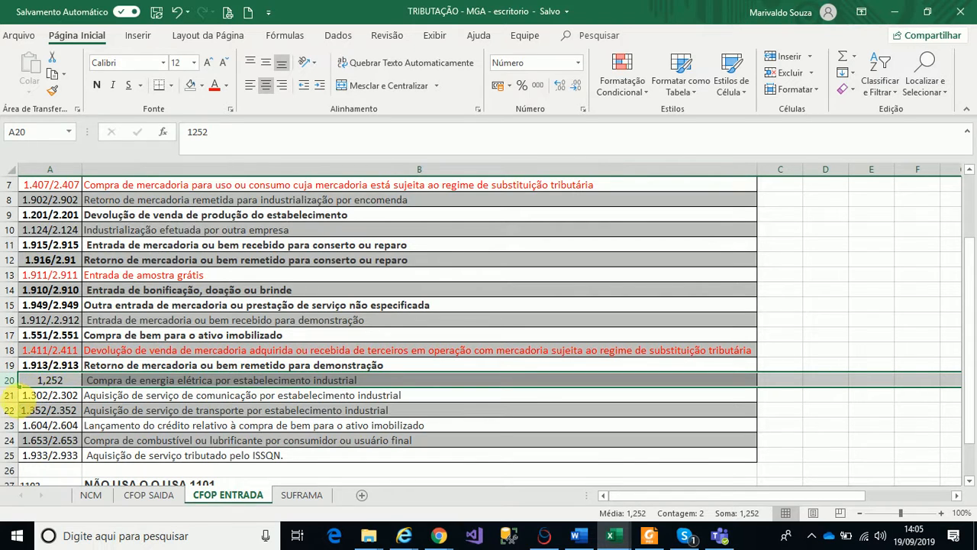
left_click(9, 394)
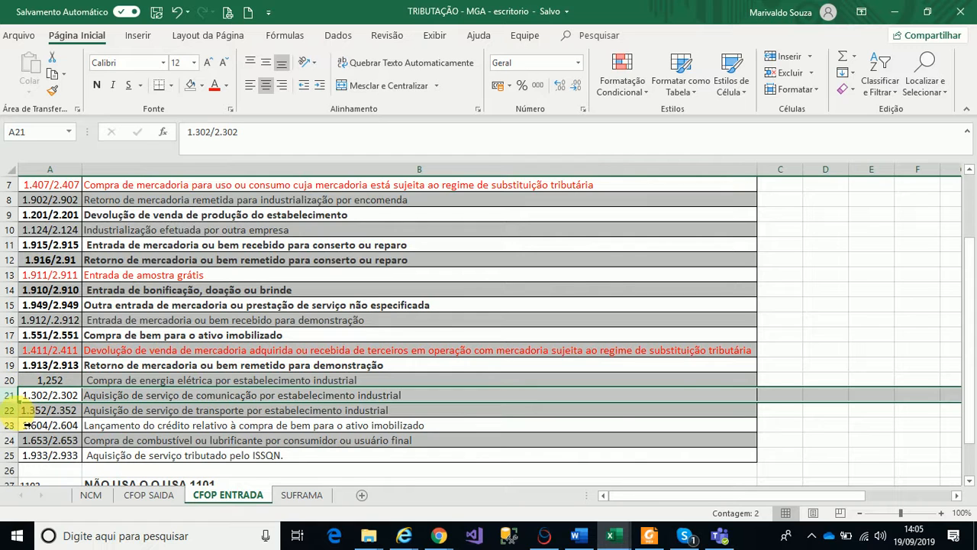
left_click(11, 413)
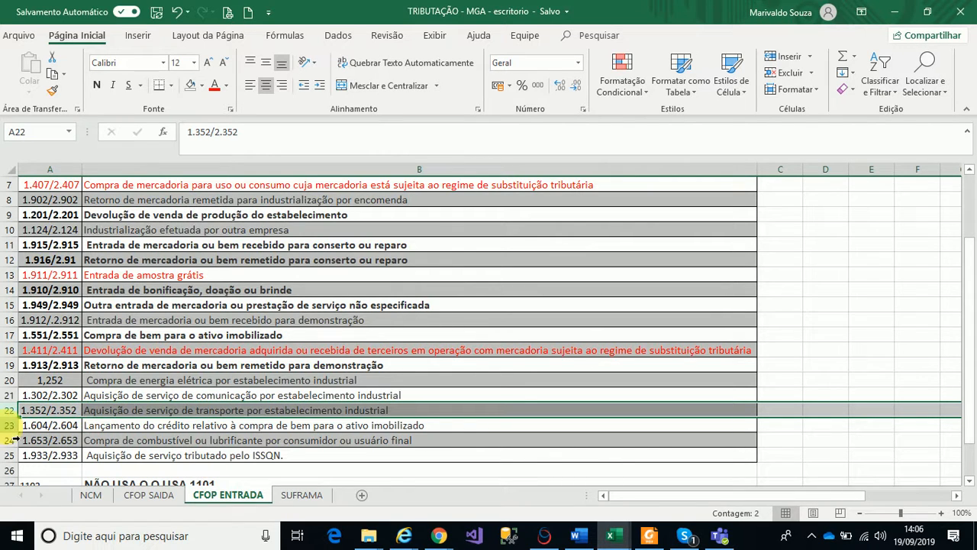
left_click(15, 429)
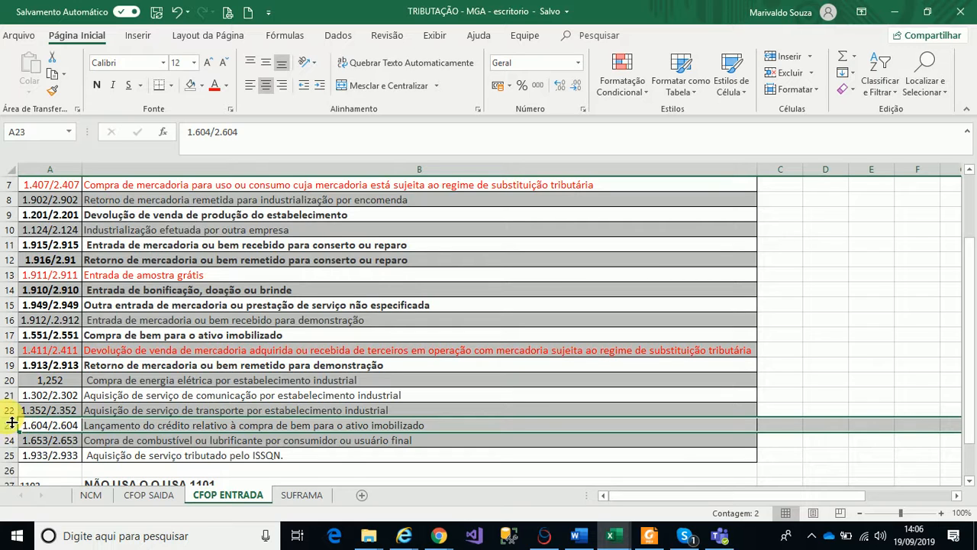
Review the CFOP entries in rows 17, 23 and 24 and the notes on codes 1102 and 1100 below the table
left_click(9, 334)
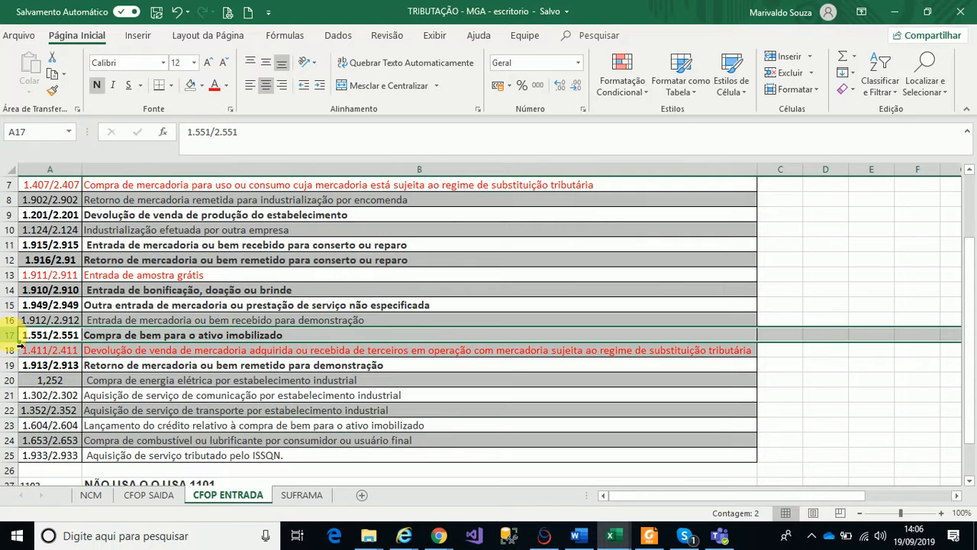
left_click(15, 426)
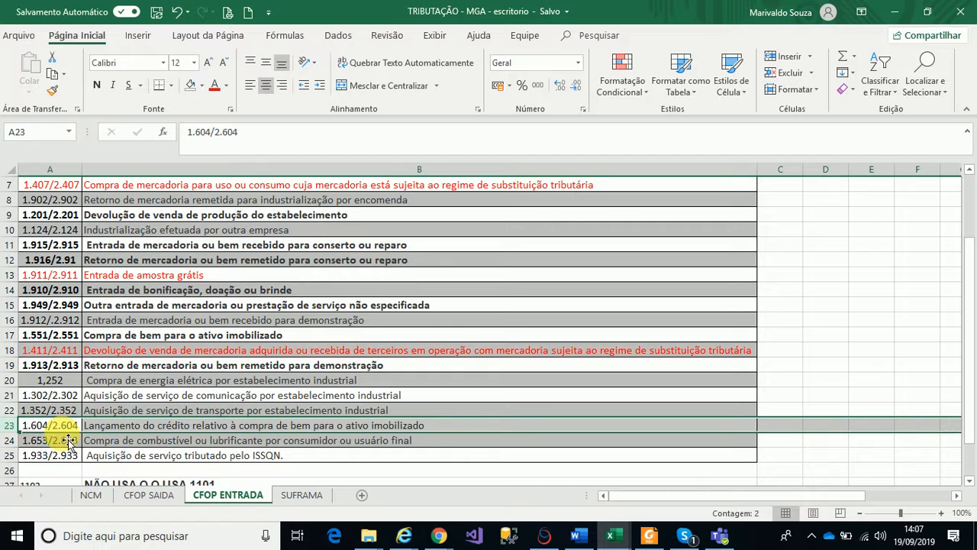
left_click(9, 440)
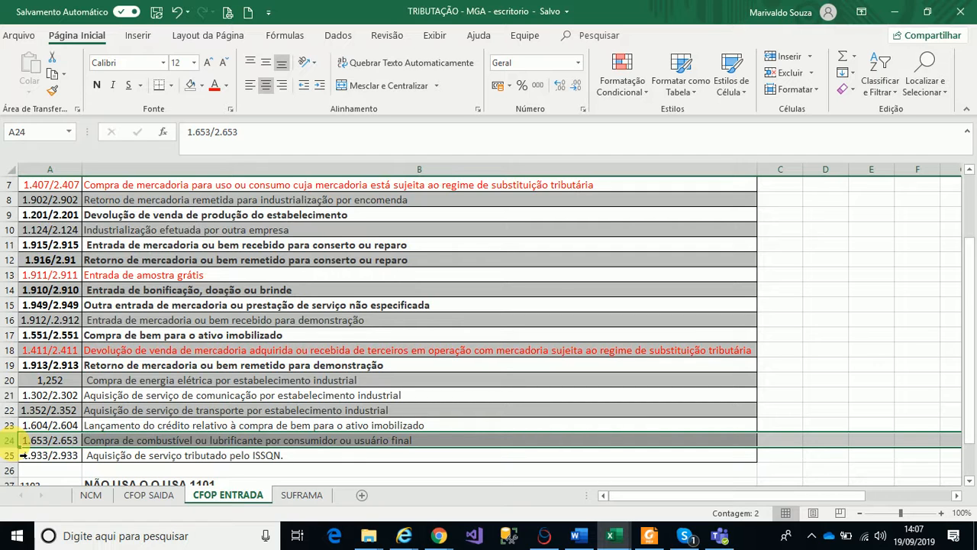
scroll(21, 455, "down", 1)
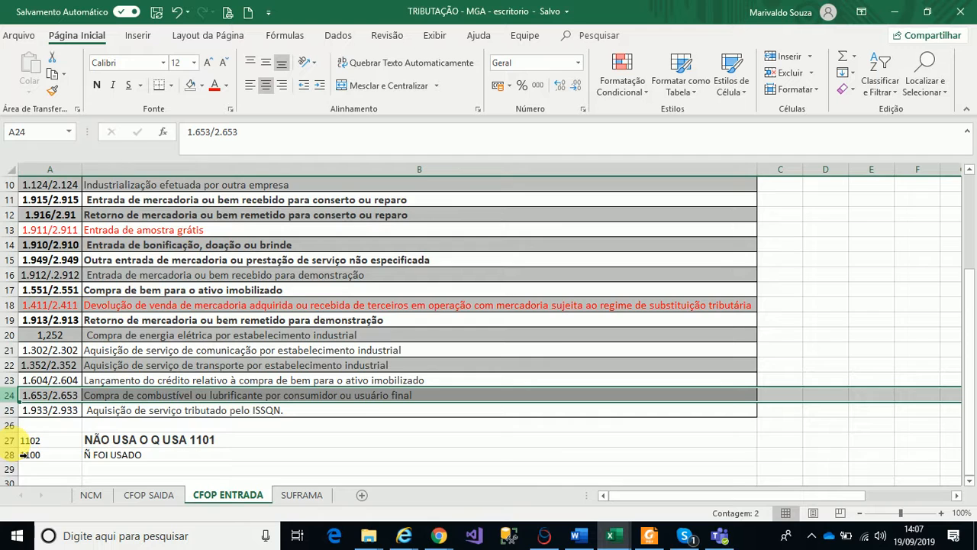
scroll(21, 455, "down", 1)
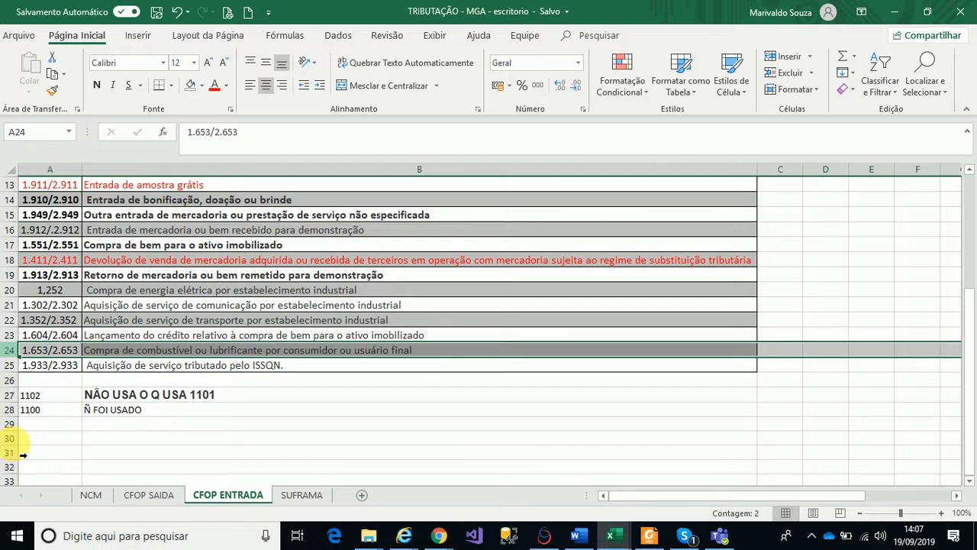
left_click(14, 335)
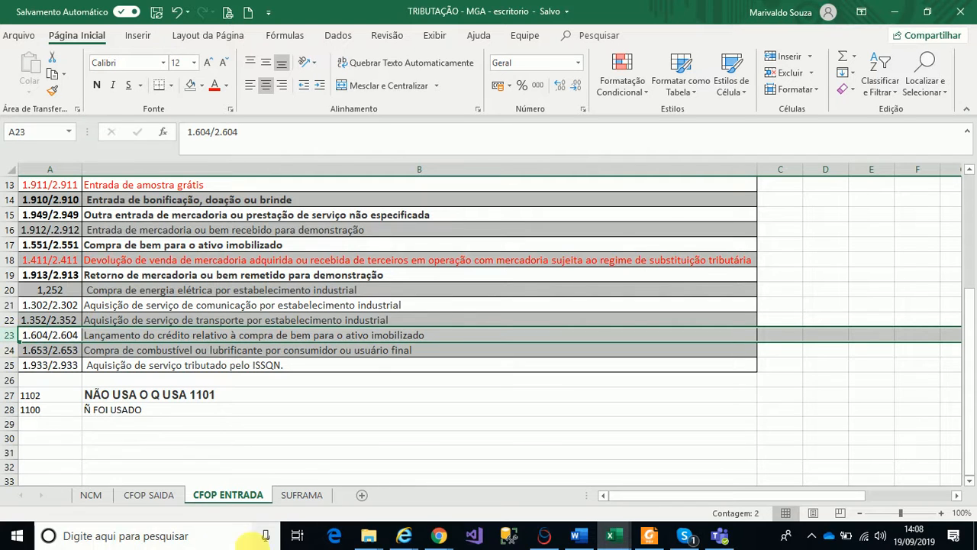
Switch to Jira issue OSVT-10 in Chrome and check its attachment options
mouse_move(439, 539)
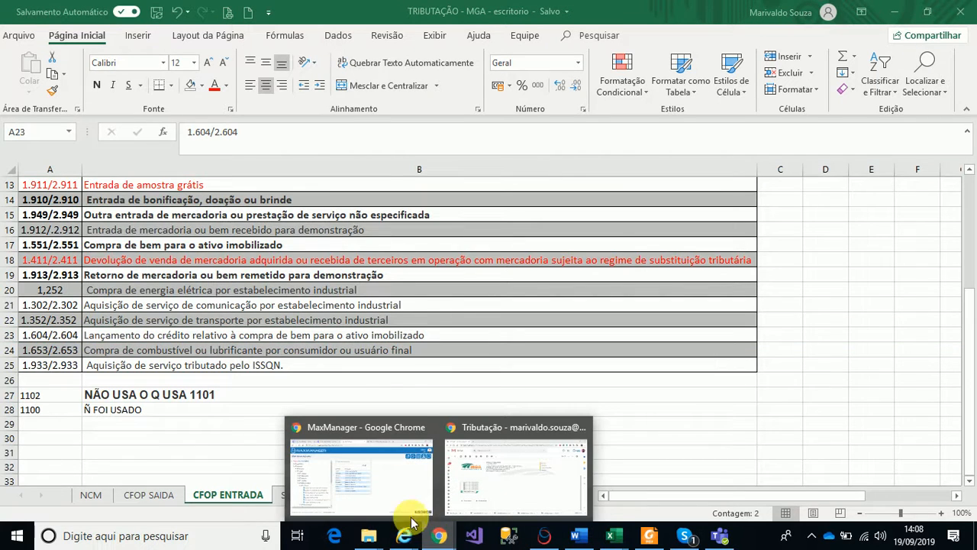
left_click(367, 481)
left_click(550, 12)
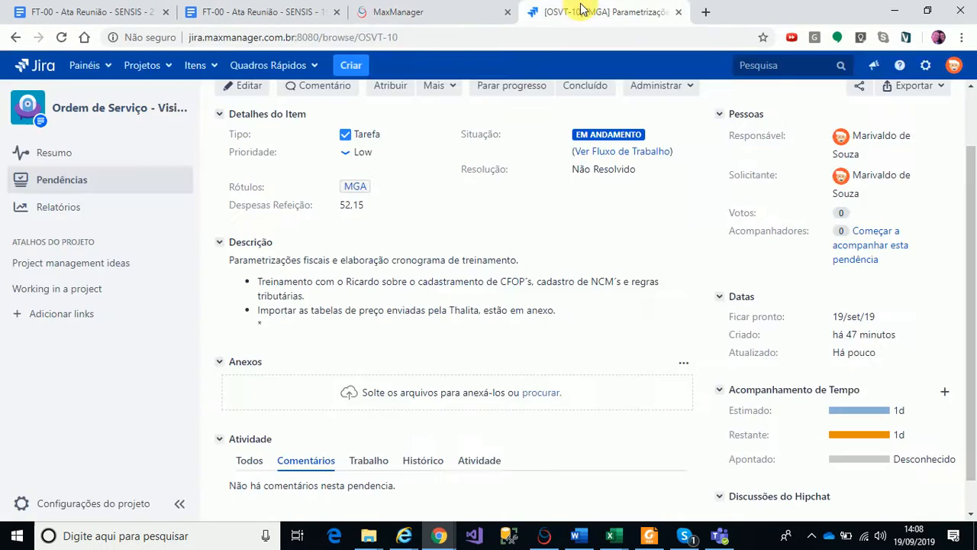
left_click(685, 364)
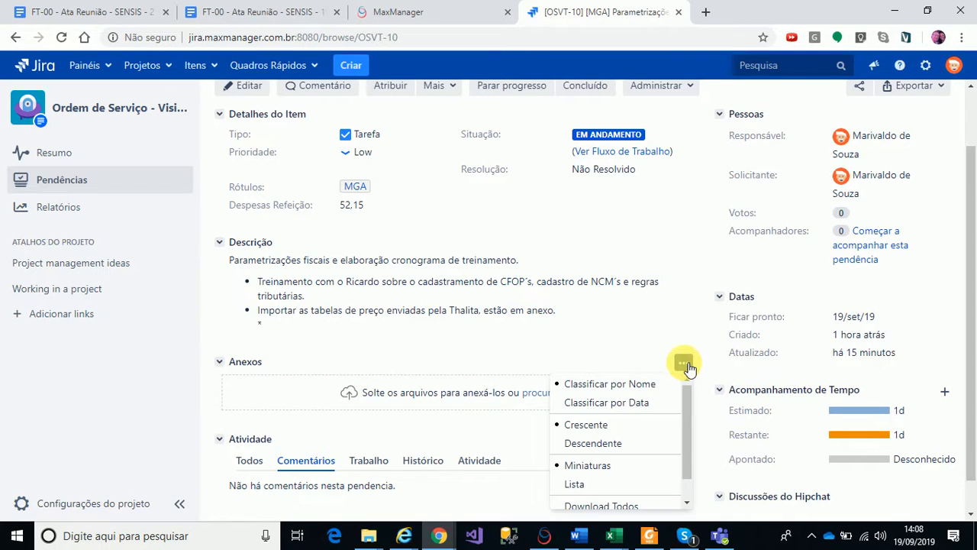
left_click(615, 338)
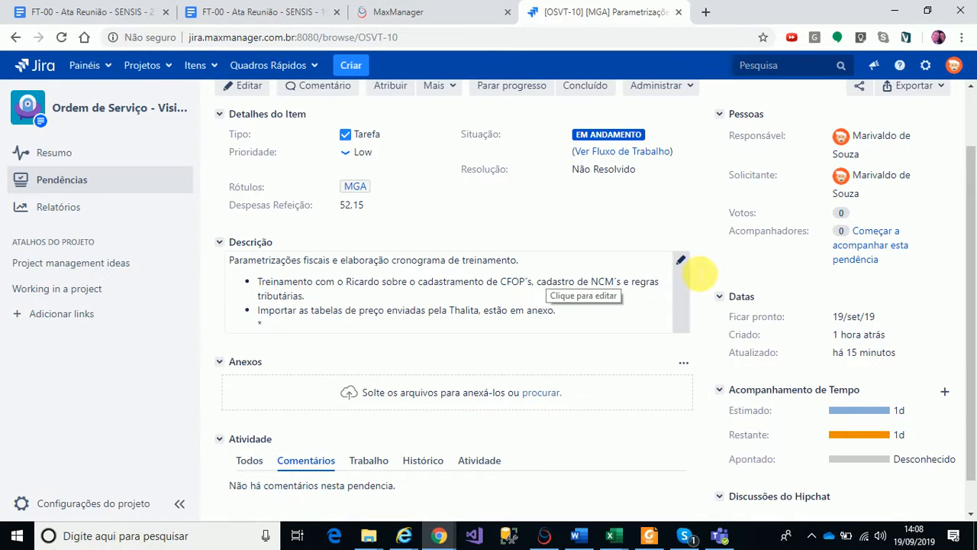
In the issue description, add a bullet reading "PROCESSO DE EMISSÃO DE NF-E DE CRÉDITO DE ICMS" below the price-table item, keeping that item bulleted
left_click(680, 261)
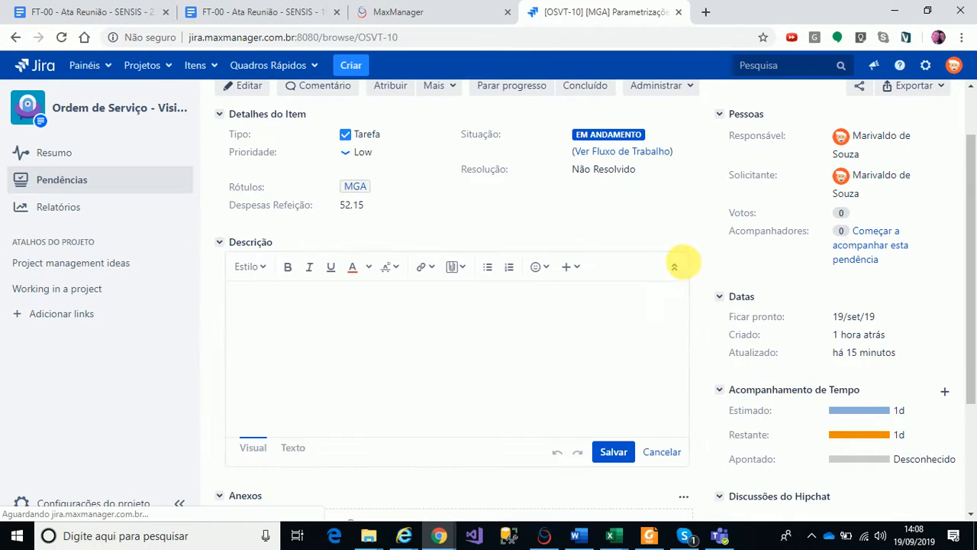
left_click(324, 362)
key("shift+Tab")
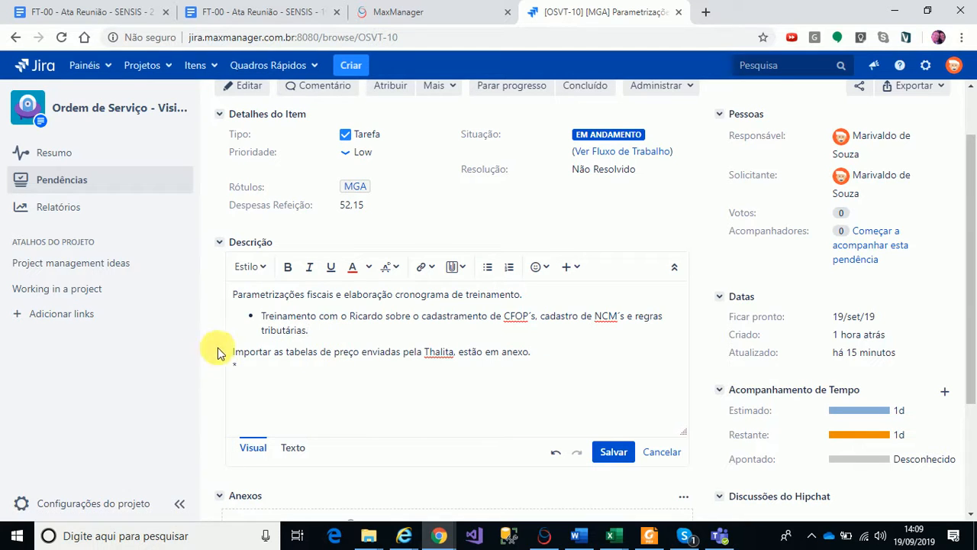
left_click(488, 269)
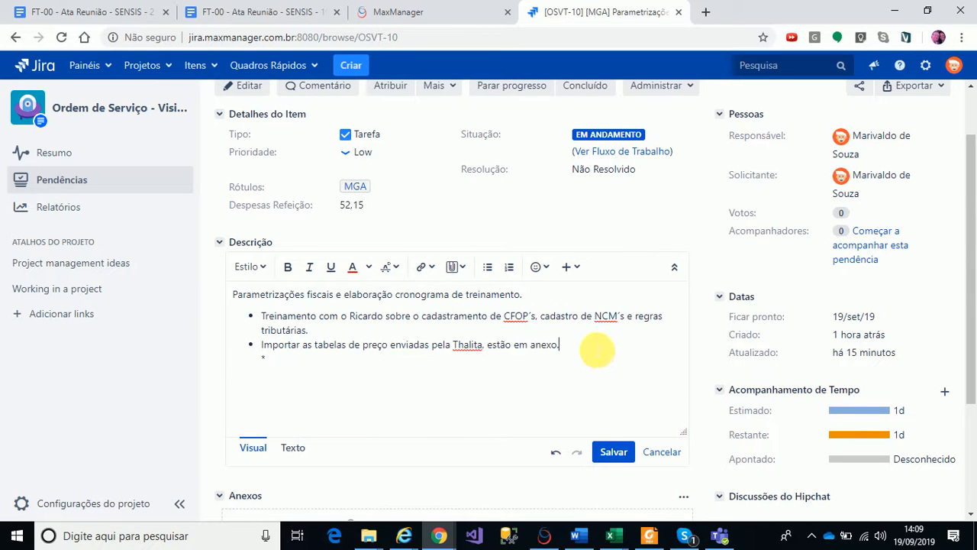
key("Return")
type("PROCESSO DE EMISSÃO DE NF")
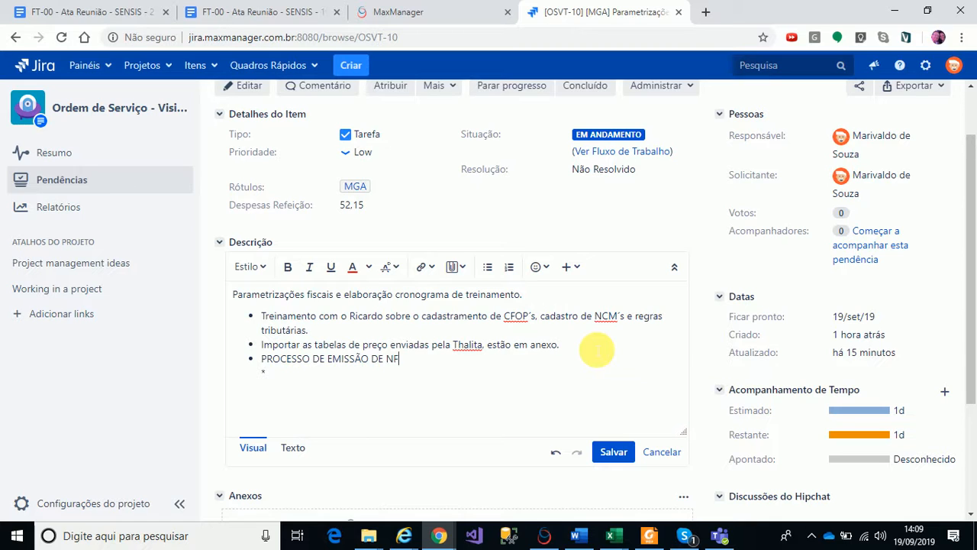
type("-E DE CRÉDITO DE ICMS")
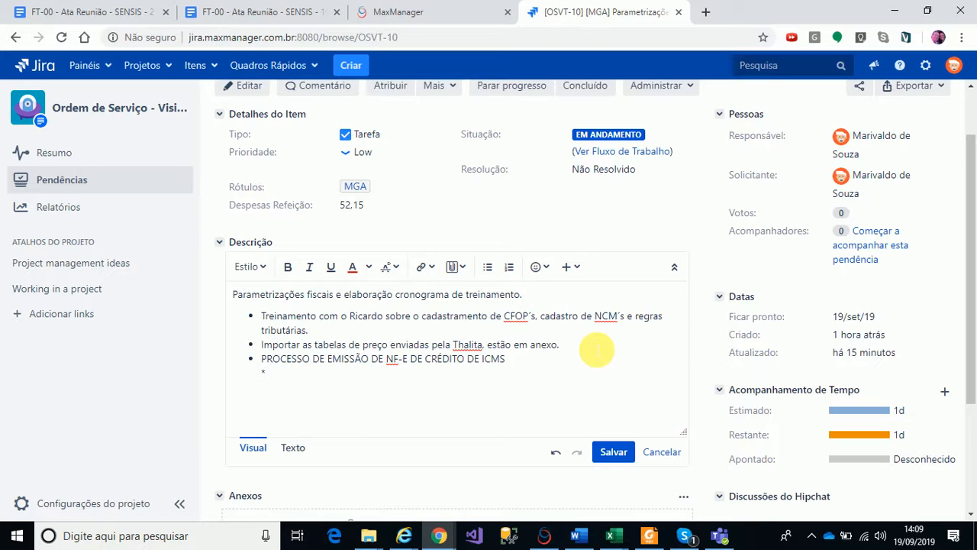
Add a nested bullet under the ICMS credit item starting with "Verificar com a" and the contact's first name
key("Return")
key("Tab")
type("Verificar com a Thamiris")
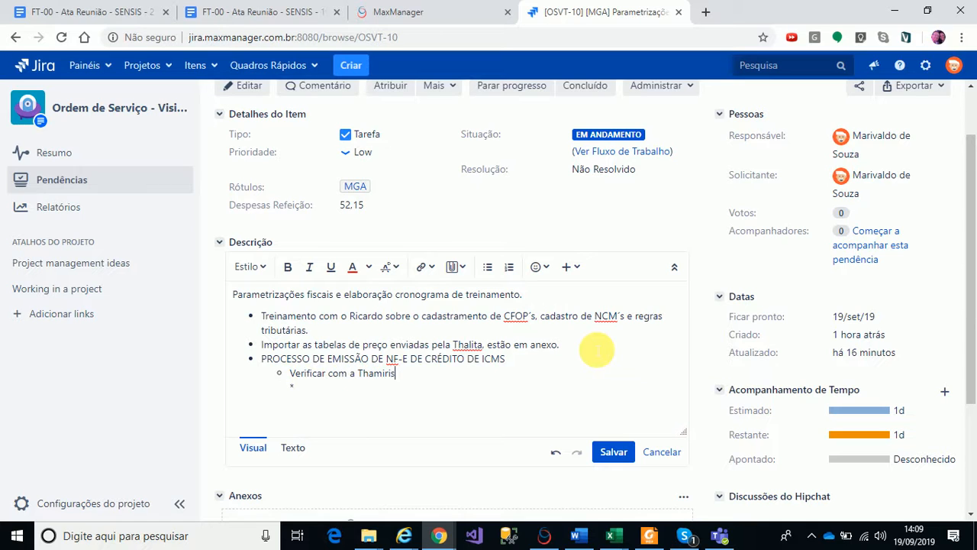
key("BackSpace")
key("BackSpace")
key("BackSpace")
key("BackSpace")
key("BackSpace")
key("BackSpace")
key("BackSpace")
type("amiris")
Complete the nested bullet with "como lançar as notas de crédito de ICMS" and save the description
type(" as")
type(" no")
key("BackSpace")
key("BackSpace")
key("BackSpace")
key("BackSpace")
key("BackSpace")
type("como lançar ")
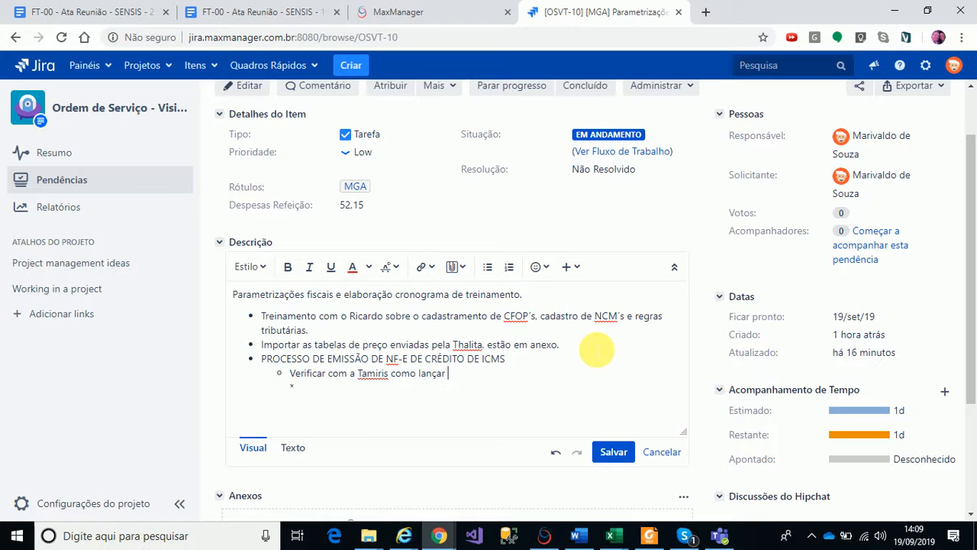
type("as notas de crédito de ICMS")
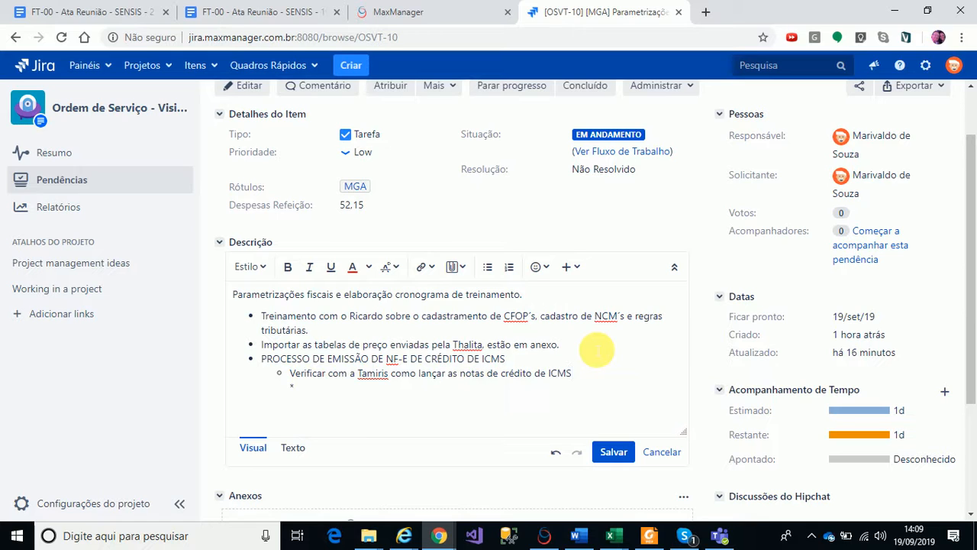
key("Return")
left_click(611, 451)
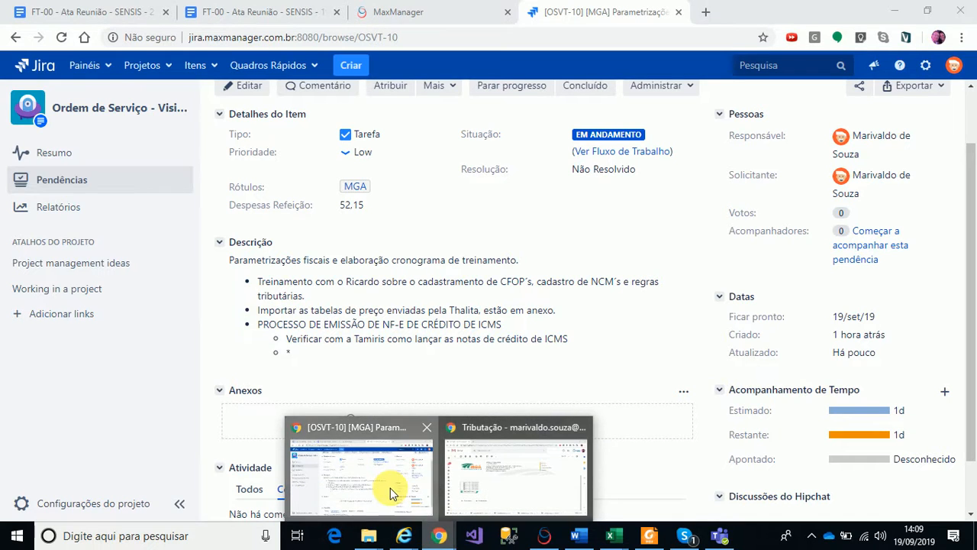
Return to the TRIBUTAÇÃO - MGA workbook in Excel and review rows 24 and 25, the code 1100 note and the whole CFOP list
left_click(416, 13)
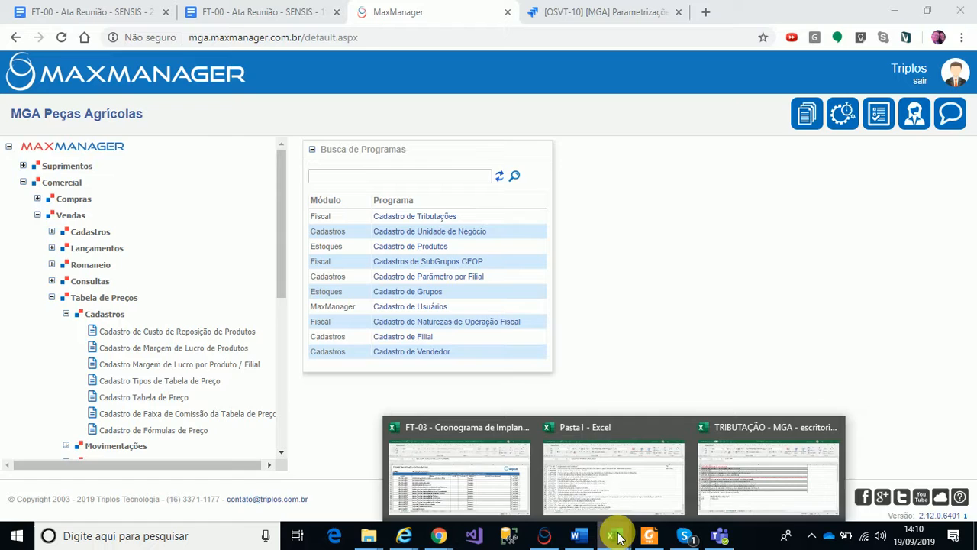
left_click(720, 491)
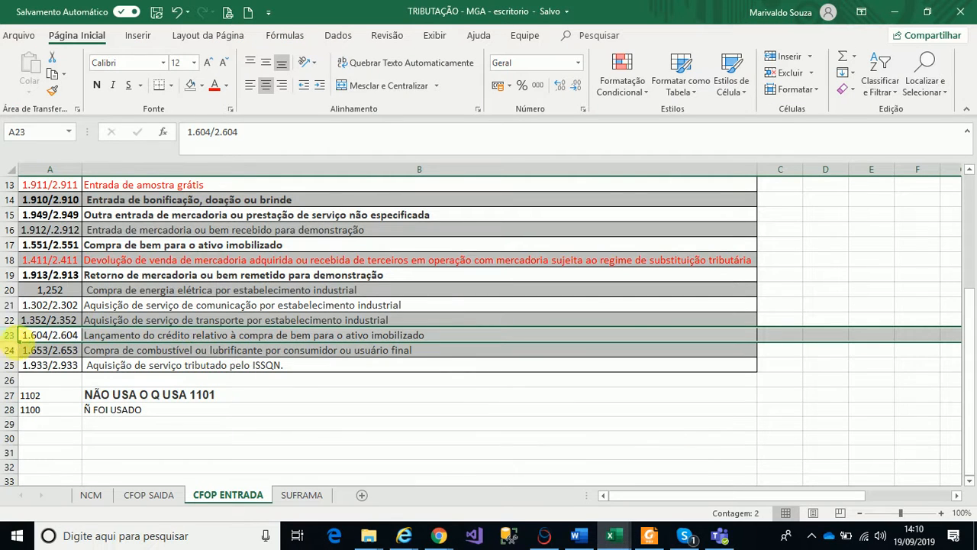
left_click(11, 350)
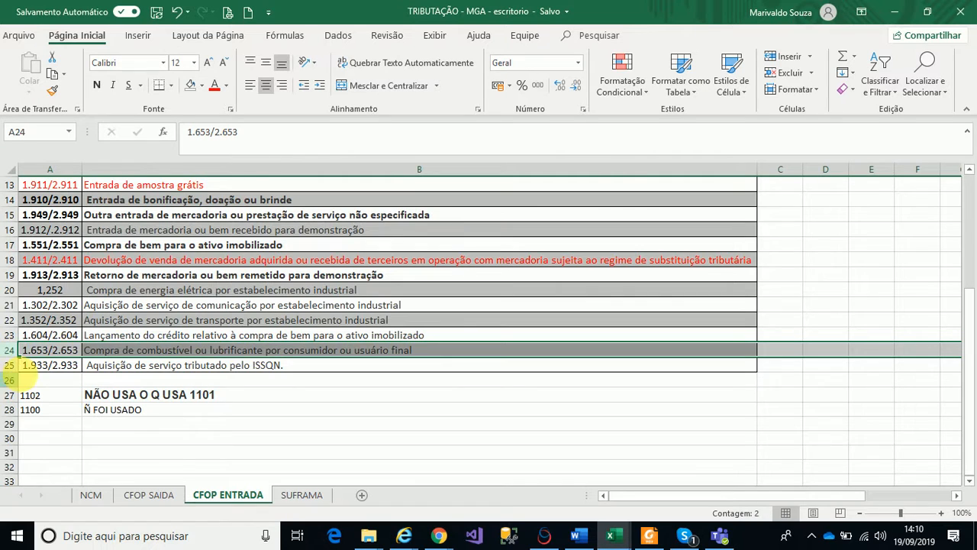
left_click(17, 367)
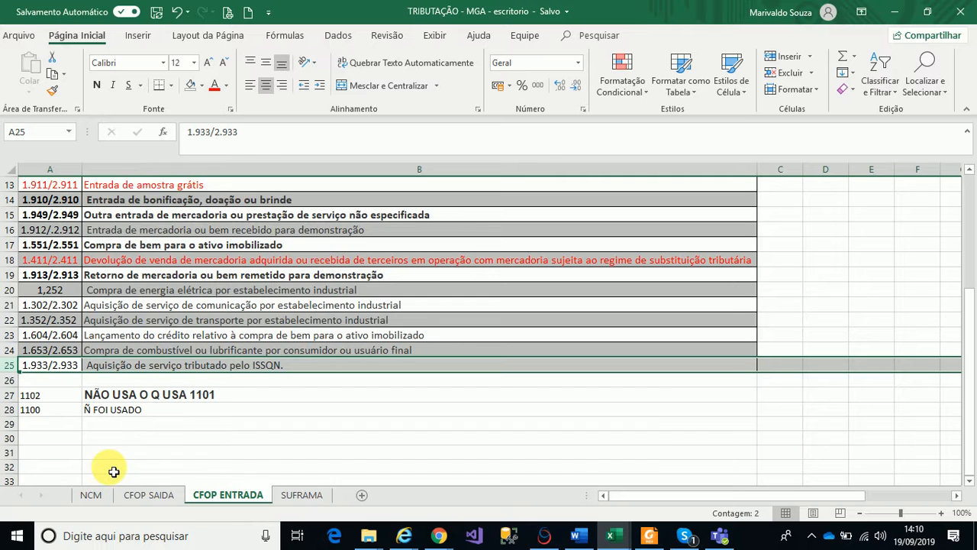
scroll(123, 412, "up", 4)
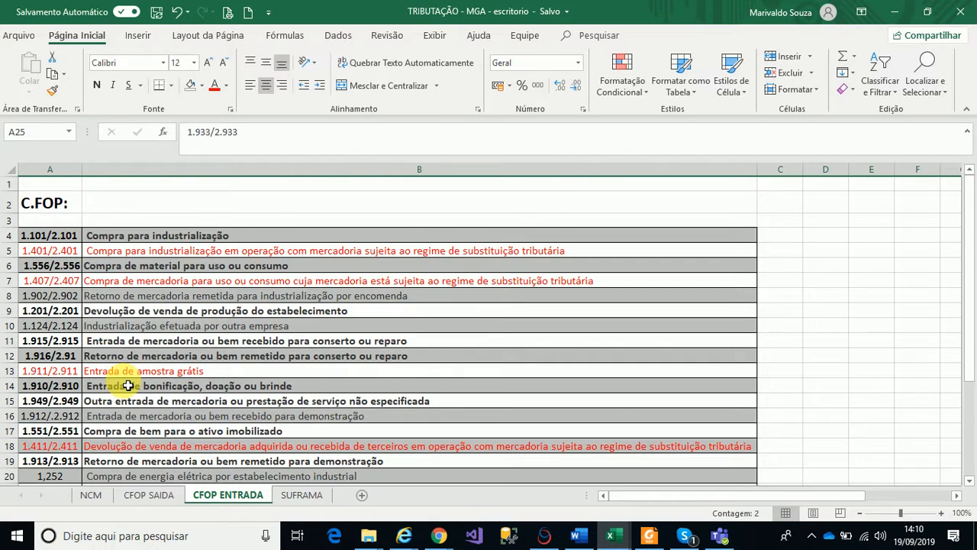
scroll(128, 386, "down", 3)
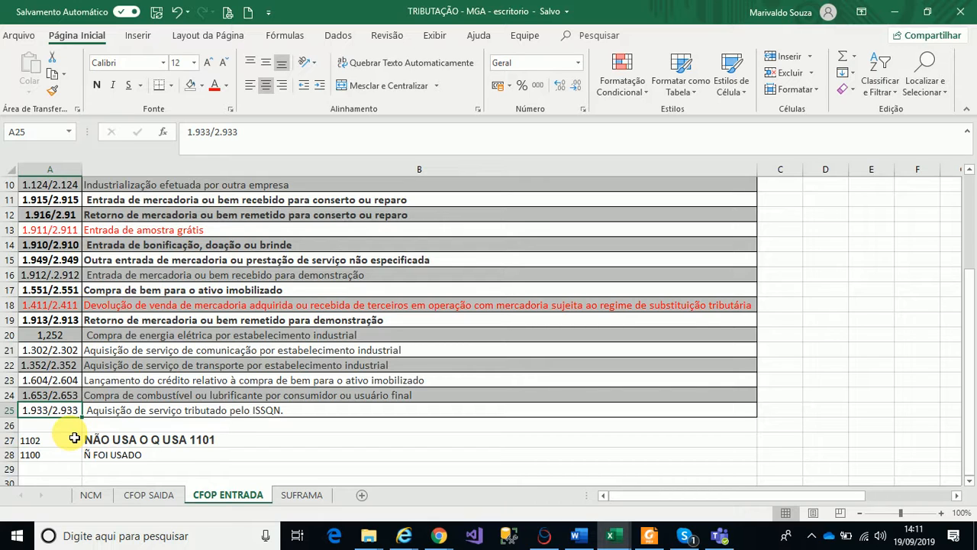
left_click(59, 458)
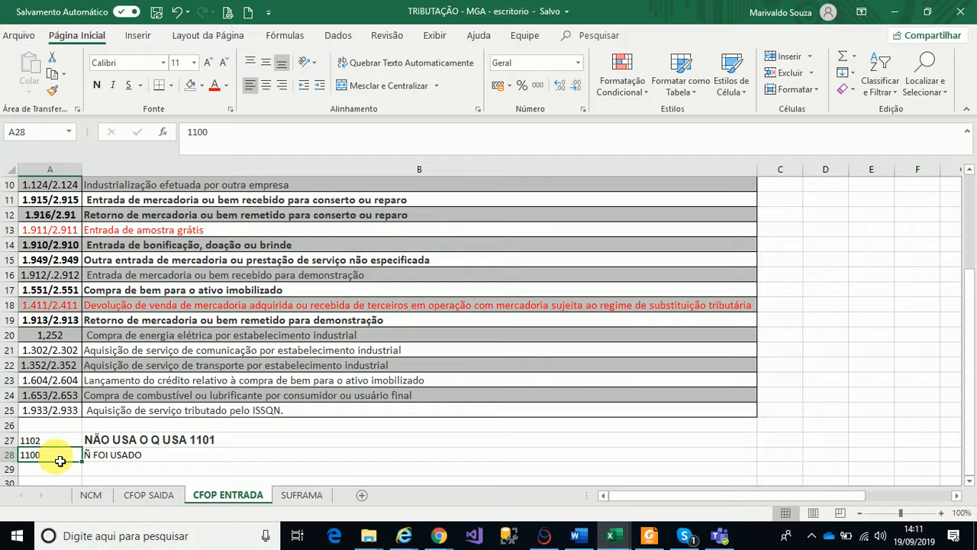
left_click(46, 410)
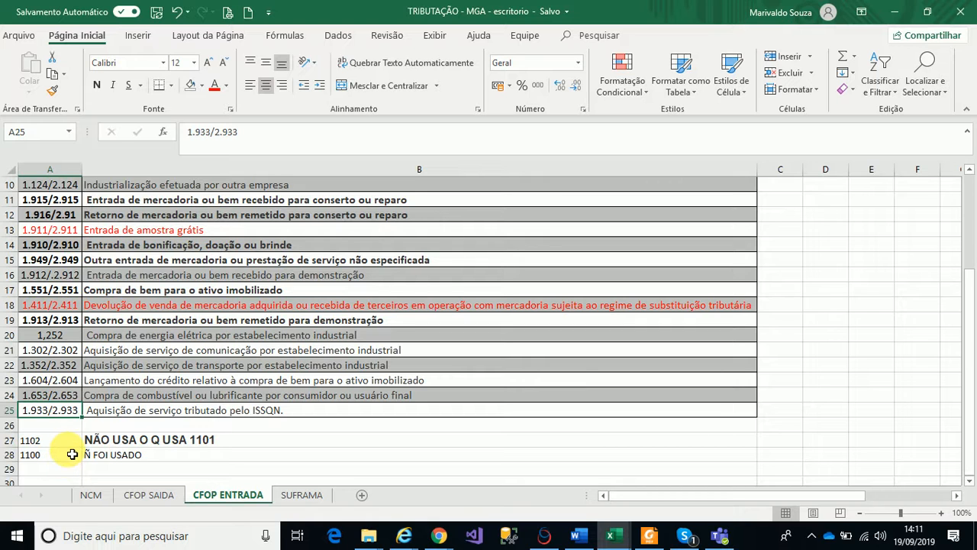
scroll(70, 458, "up", 3)
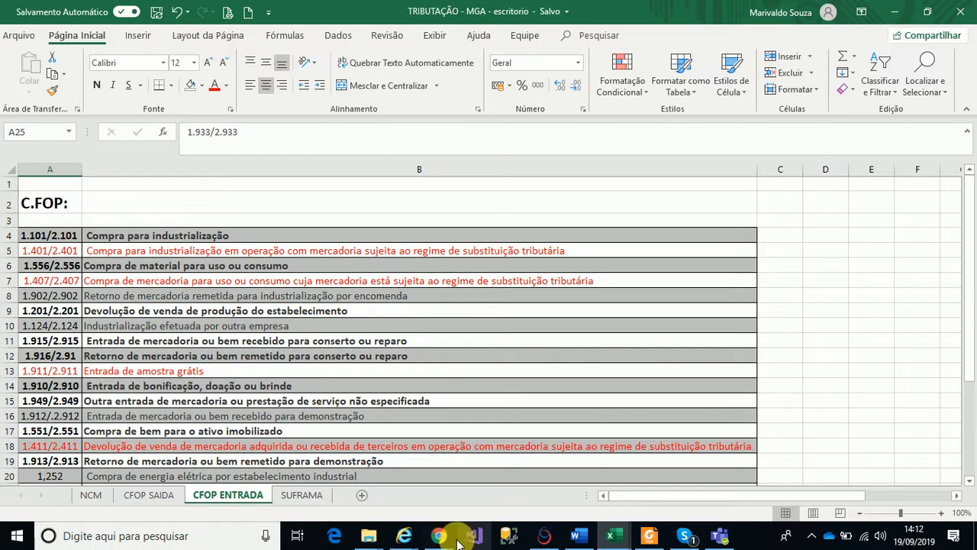
Switch to MaxManager in Chrome and collapse the Vendas, Comercial and Sistema branches of the program tree
left_click(432, 544)
left_click(379, 492)
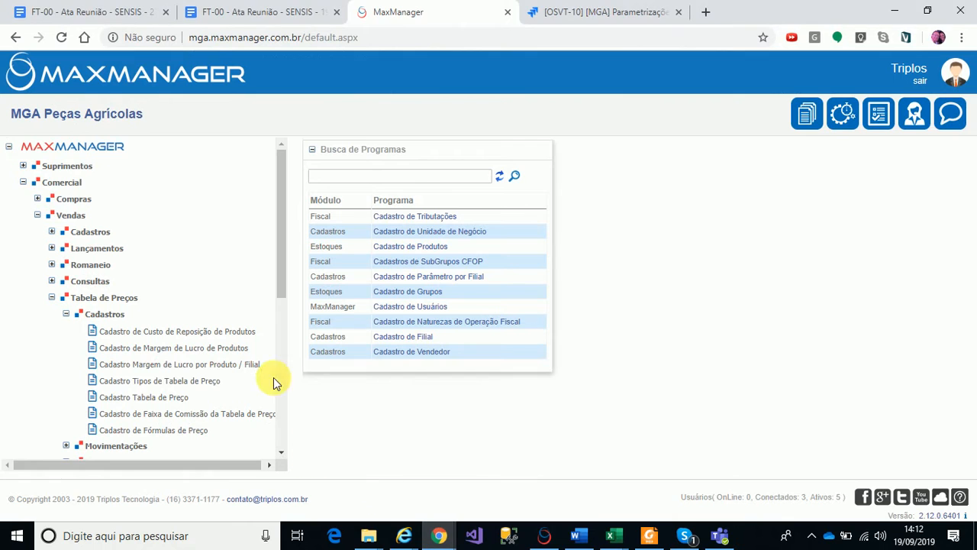
left_click(38, 215)
left_click(43, 182)
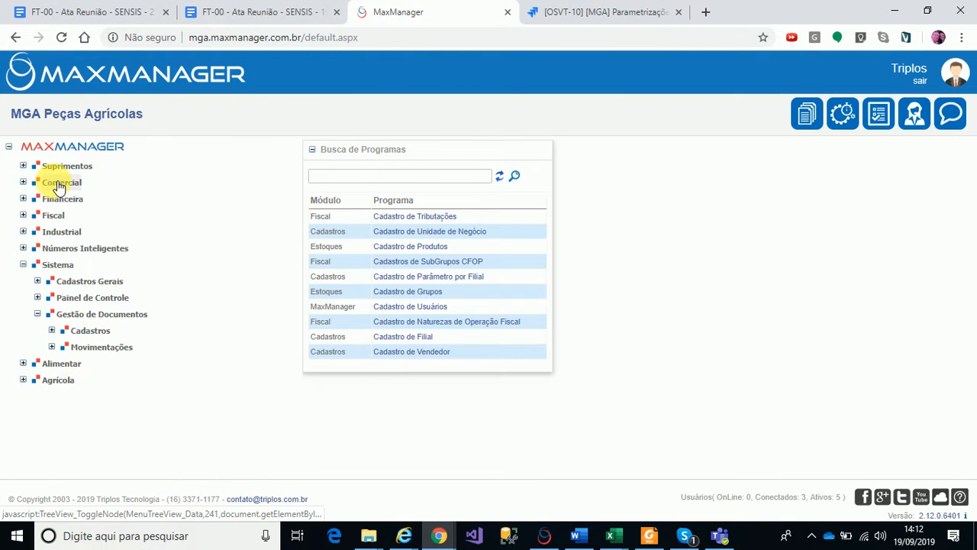
left_click(57, 264)
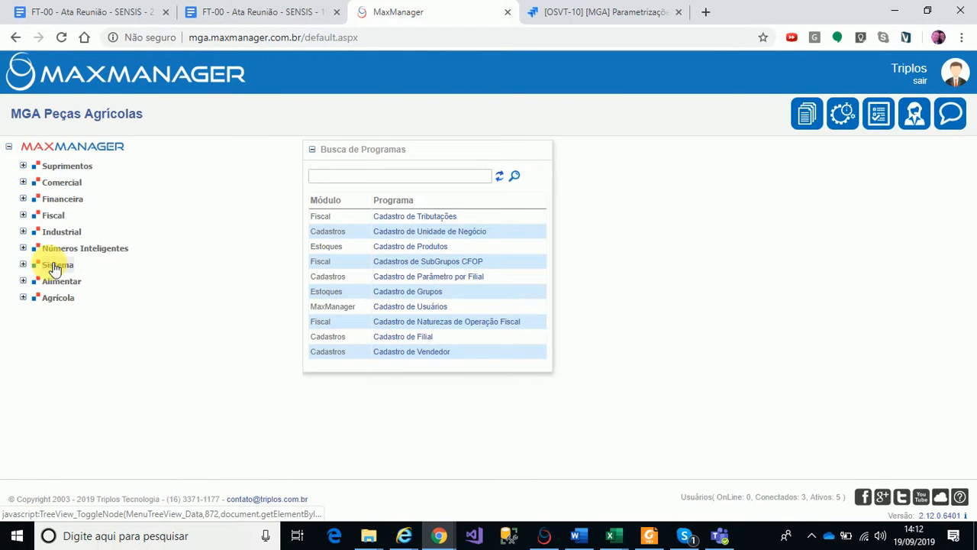
Open Cadastro de Naturezas de Operação Fiscal from the CFOP s group under Fiscal, Livros Fiscais, Cadastros, and maximize its window
left_click(58, 217)
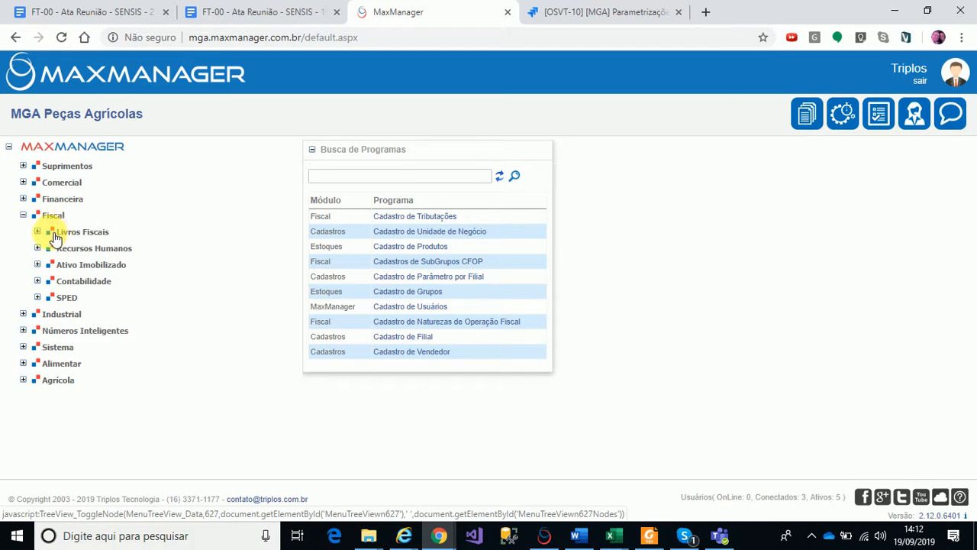
left_click(105, 236)
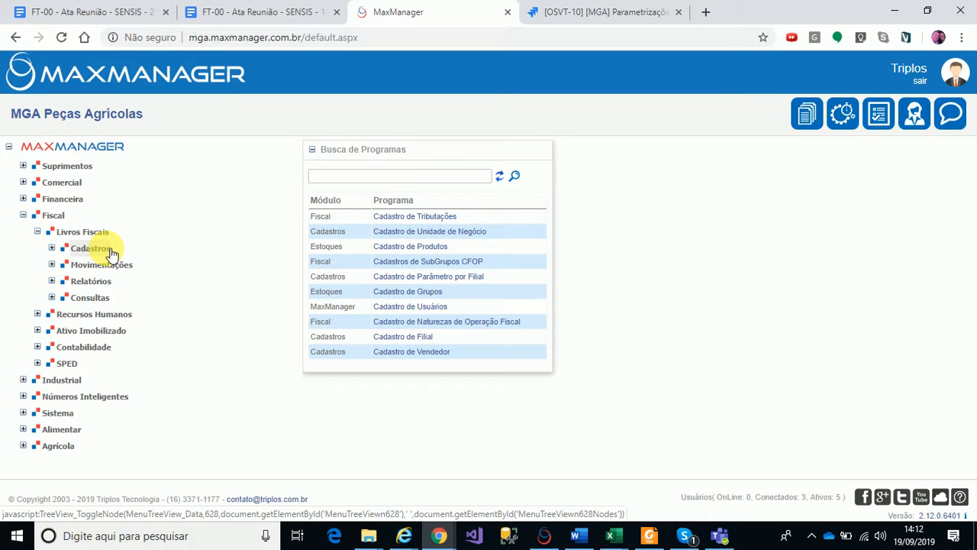
left_click(90, 248)
scroll(109, 253, "down", 1)
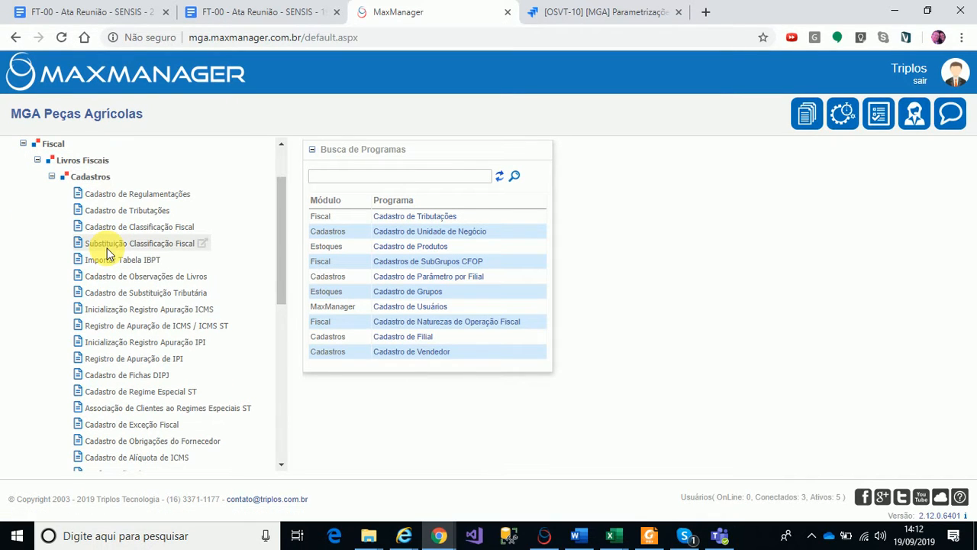
scroll(109, 253, "down", 1)
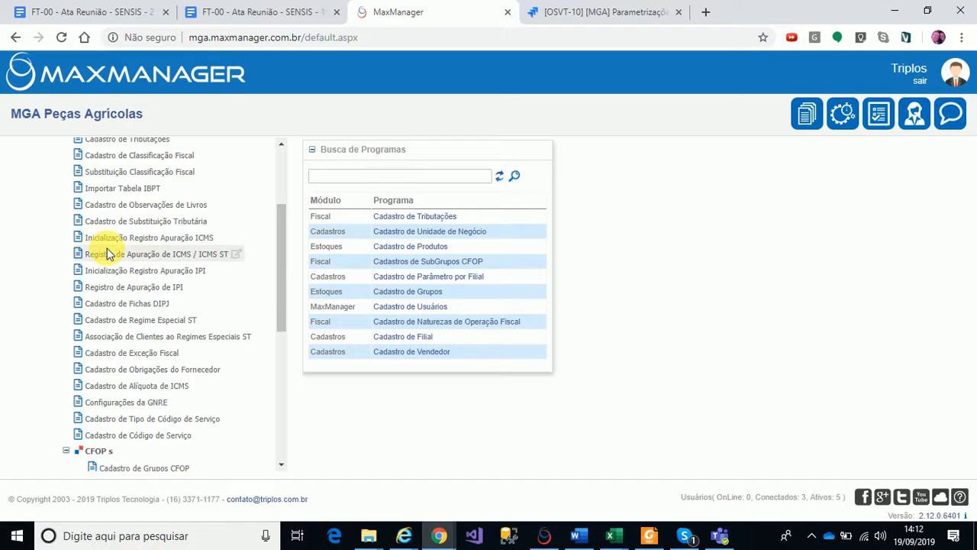
scroll(107, 254, "down", 2)
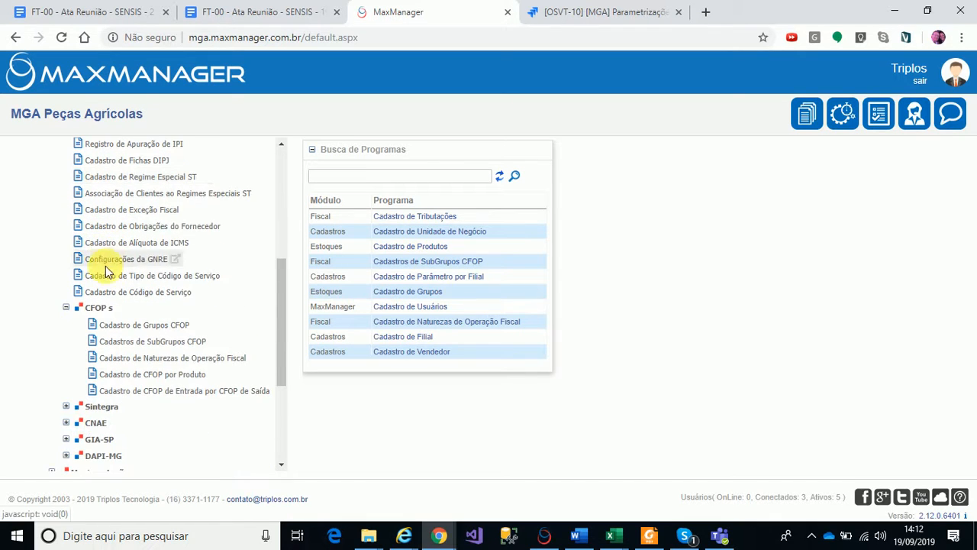
left_click(100, 313)
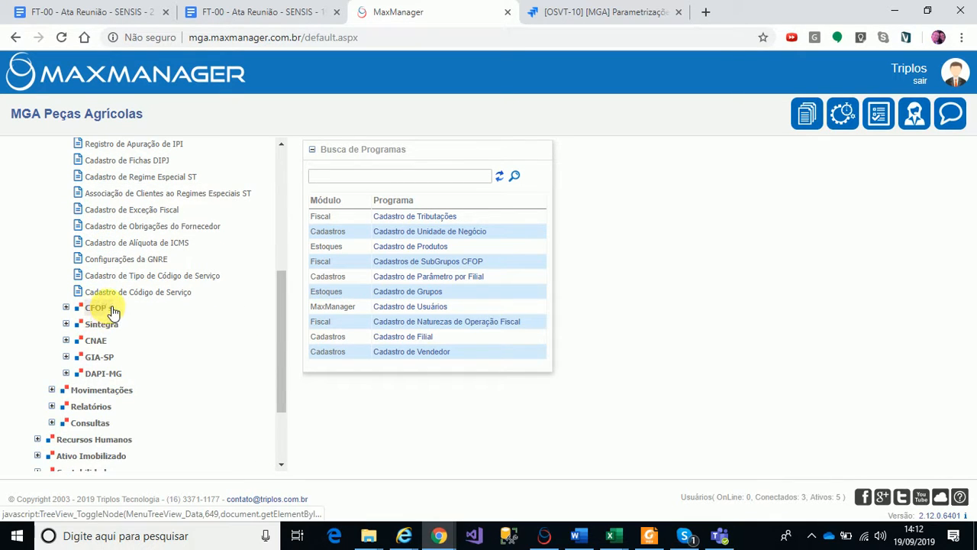
left_click(111, 310)
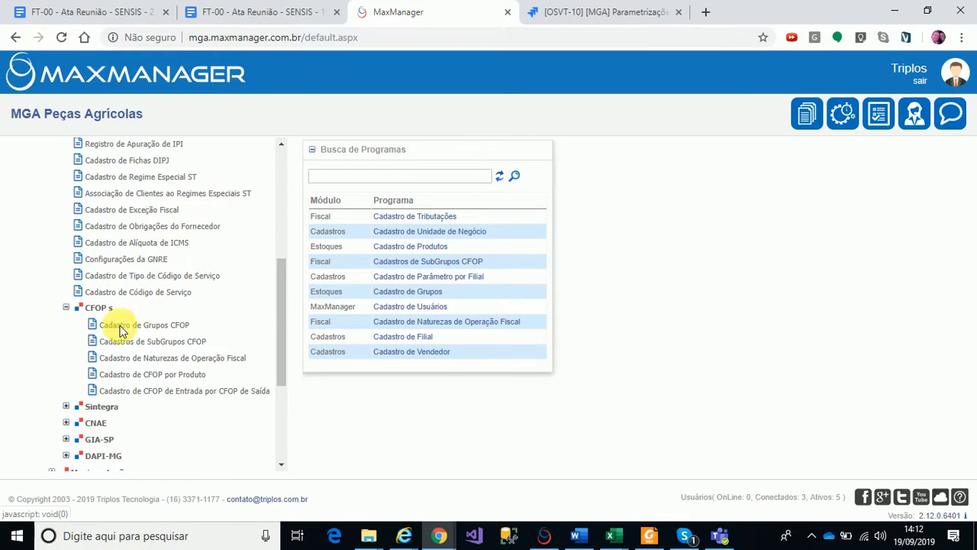
left_click(242, 363)
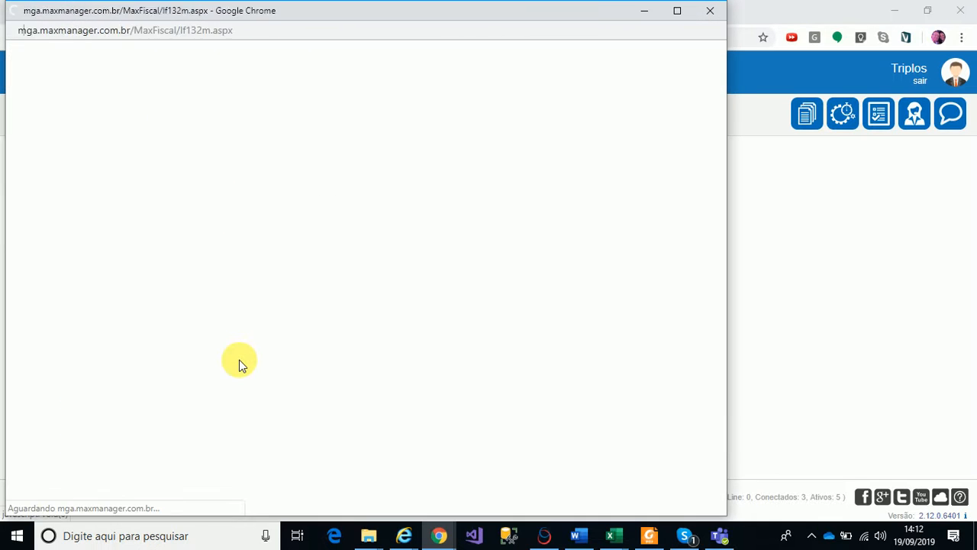
left_click(678, 11)
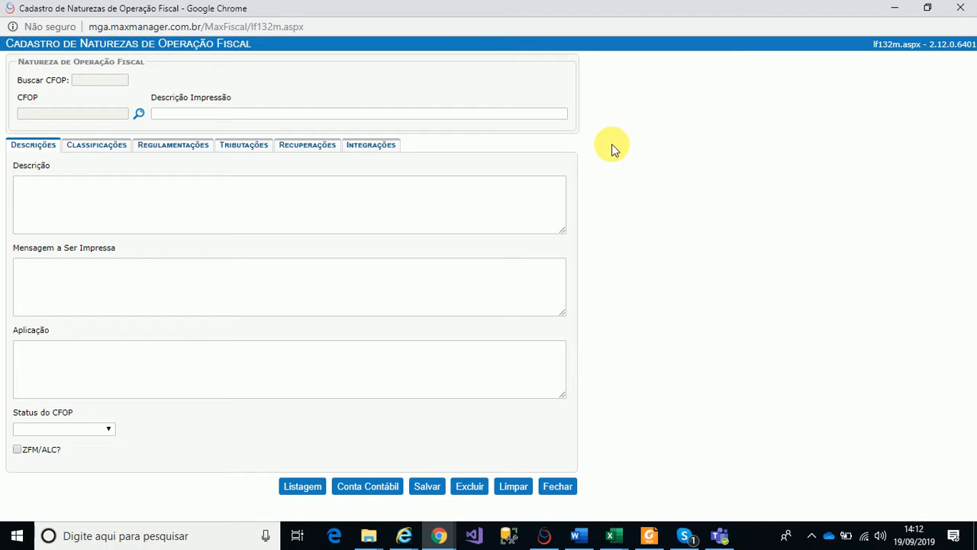
Switch to the TRIBUTAÇÃO - MGA workbook in Excel and check the 1.101/2.101 entry on the CFOP ENTRADA sheet
left_click(622, 539)
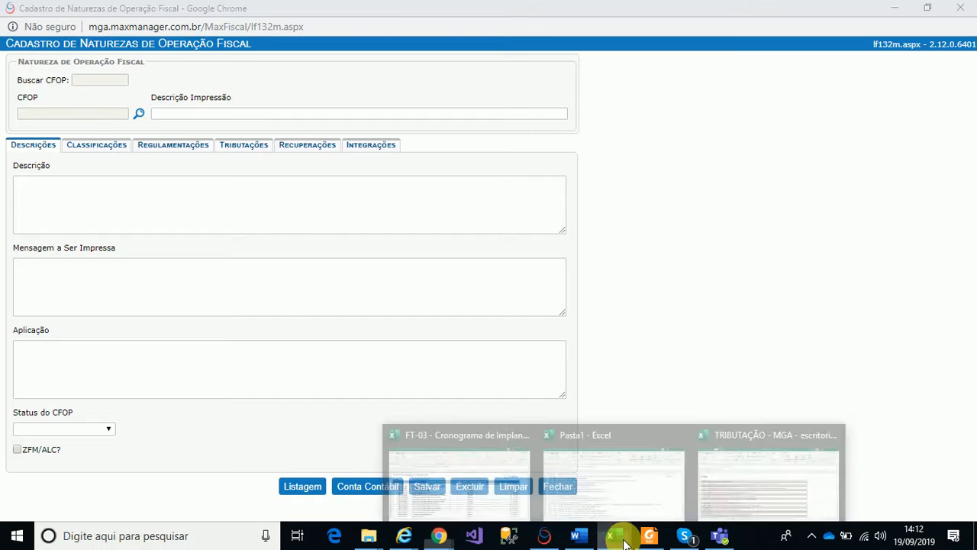
left_click(719, 497)
left_click(66, 238)
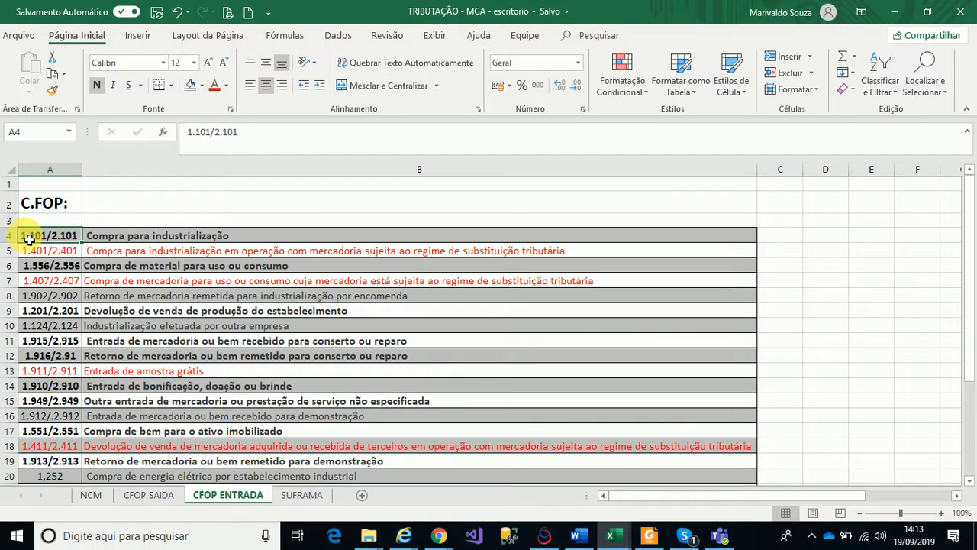
Return to the MaxManager fiscal operation form, load CFOP 1.101 by its code and clear the form
key("alt+Tab")
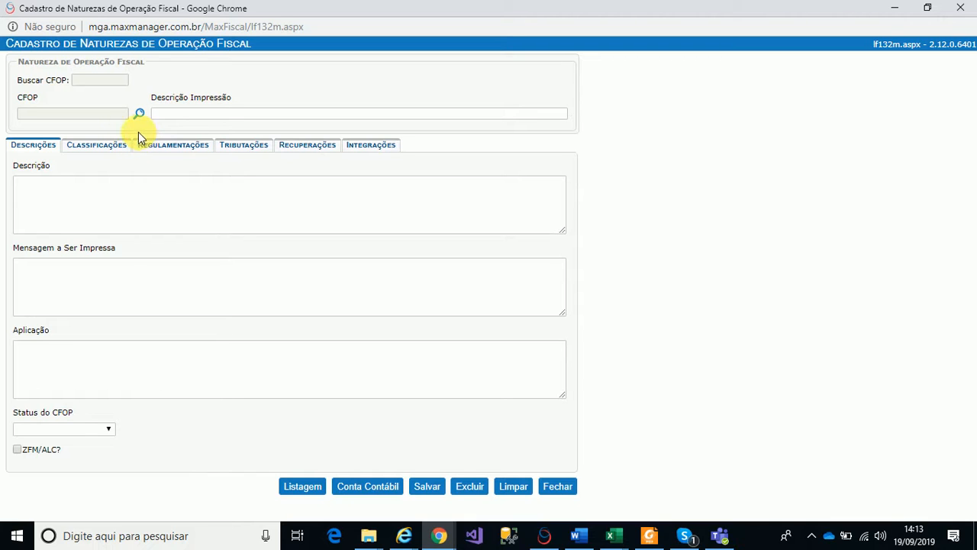
left_click(97, 81)
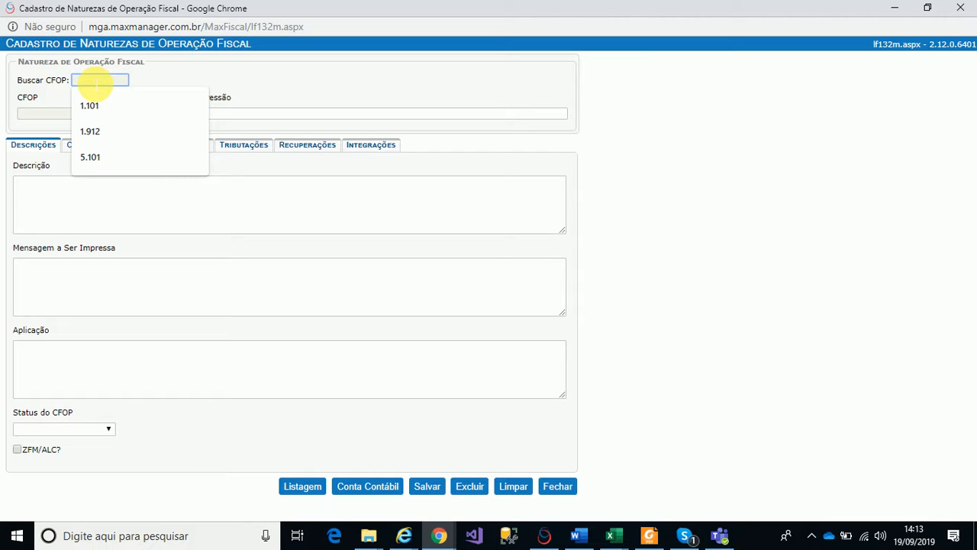
type("1.101")
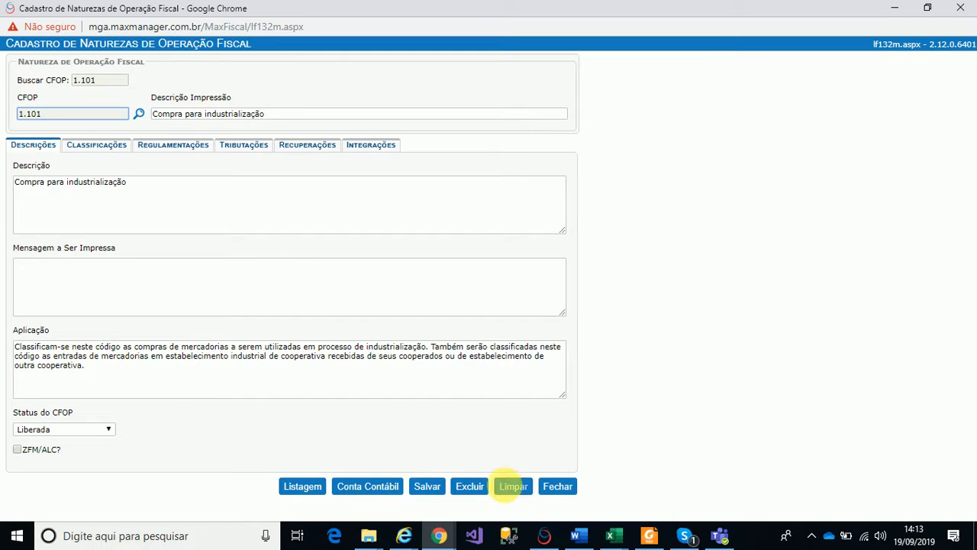
left_click(510, 483)
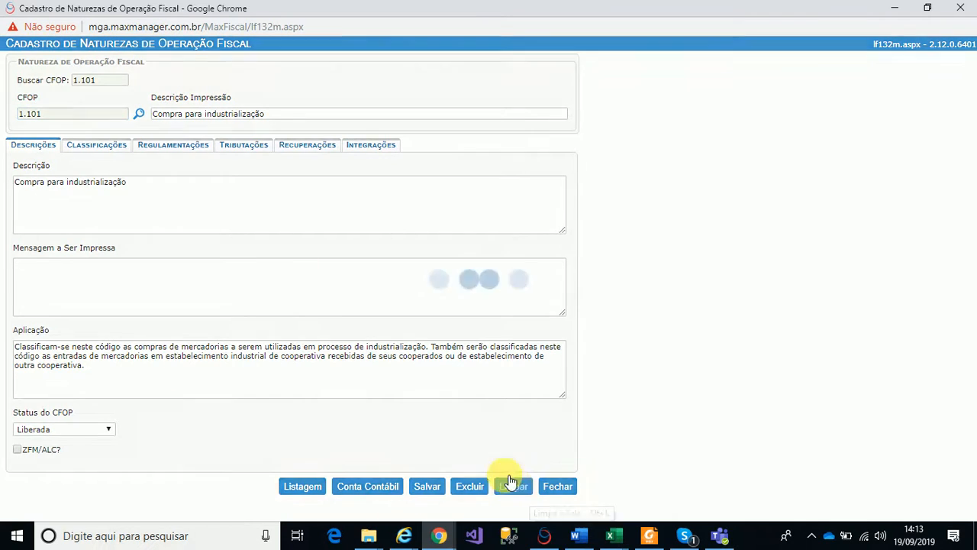
Search the Consulta de Naturezas de Operação Fiscal for CFO 1.101 and load the matching record into the form
left_click(140, 114)
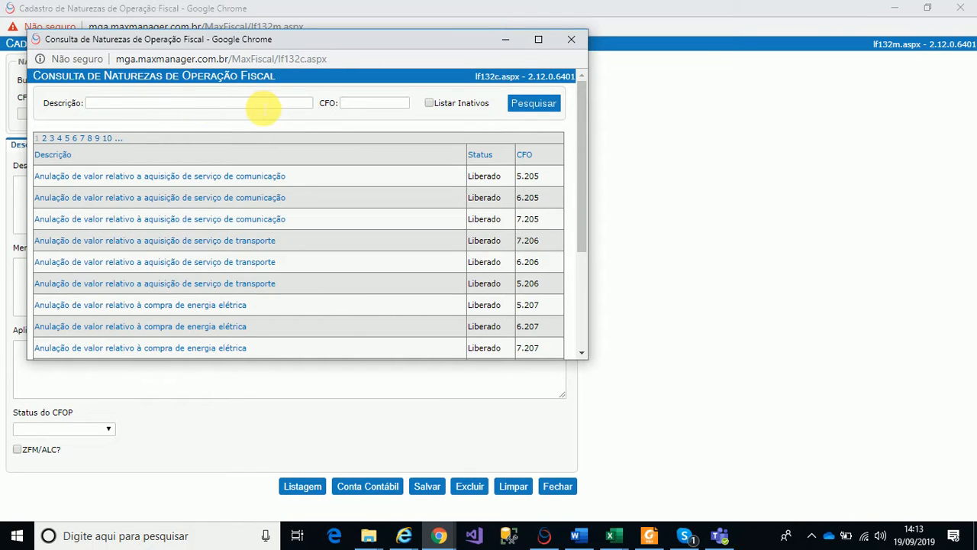
left_click(359, 107)
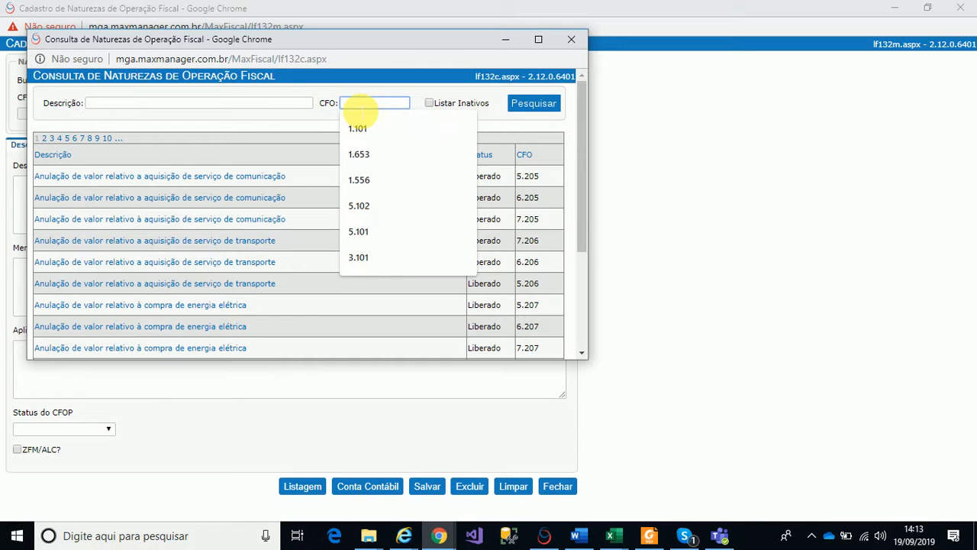
type("1.101")
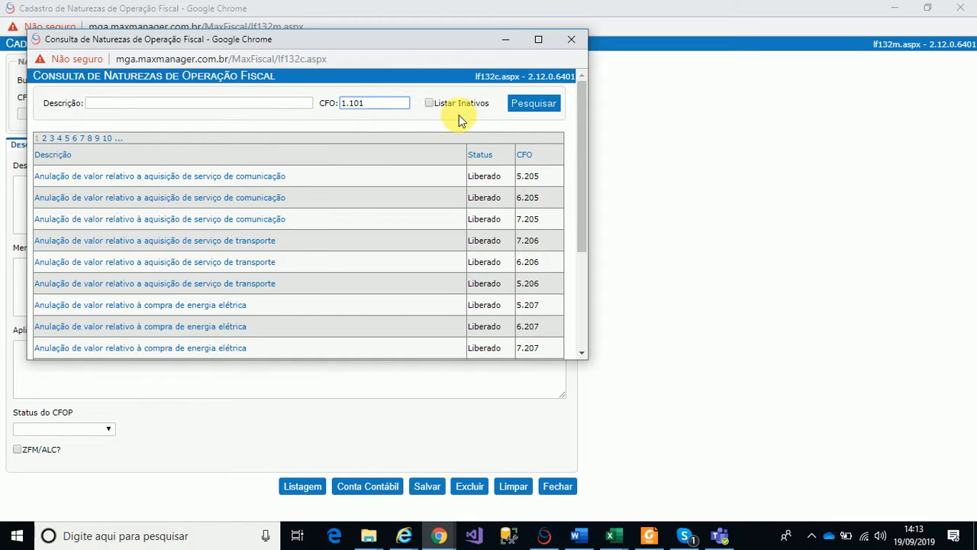
left_click(541, 107)
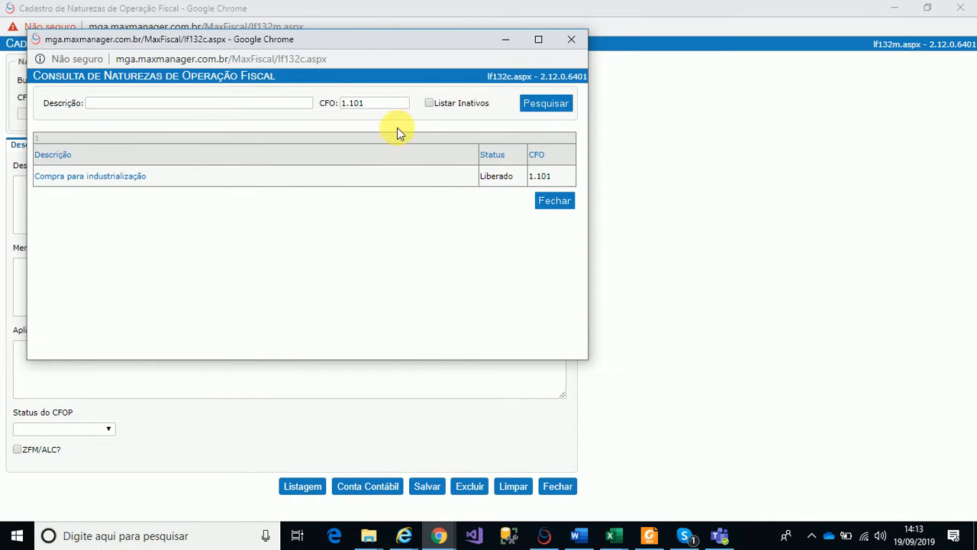
left_click_drag(380, 105, 334, 104)
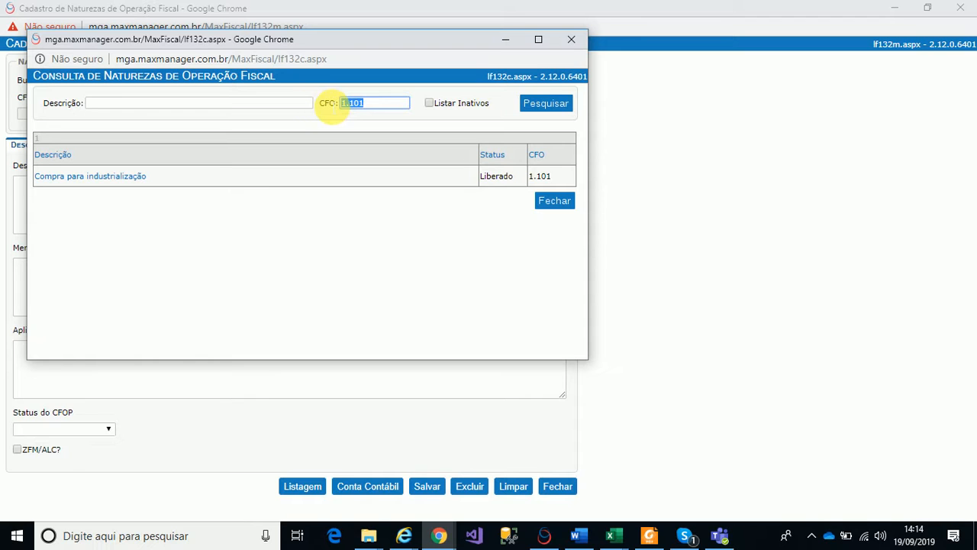
left_click(99, 175)
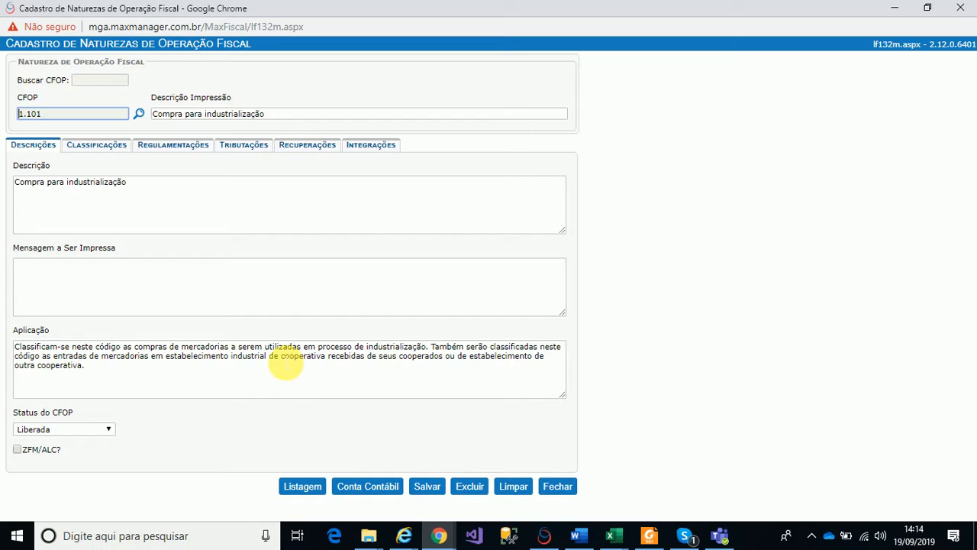
Examine the CFOP code, Descrição Impressão and Descrição fields of the 1.101 record
left_click_drag(46, 115, 16, 113)
left_click(283, 114)
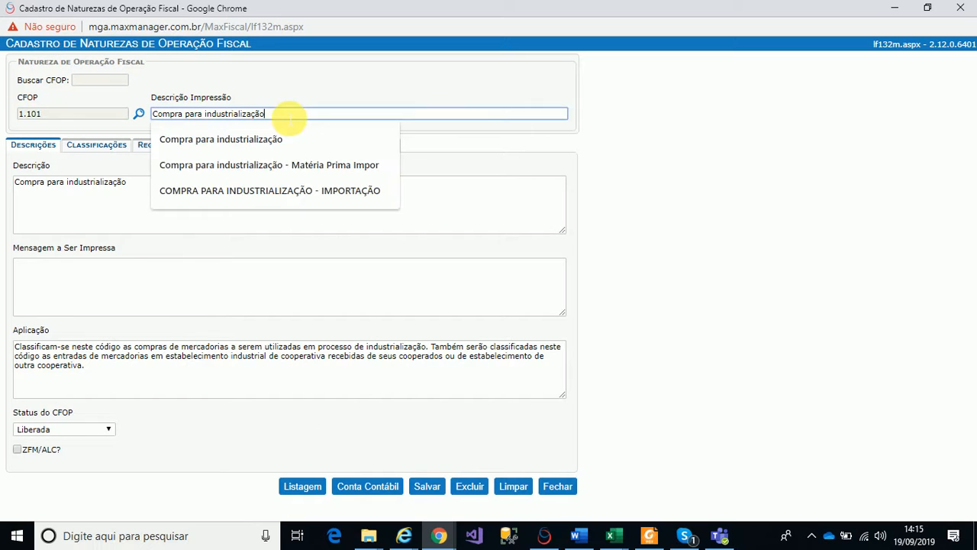
left_click_drag(283, 114, 136, 114)
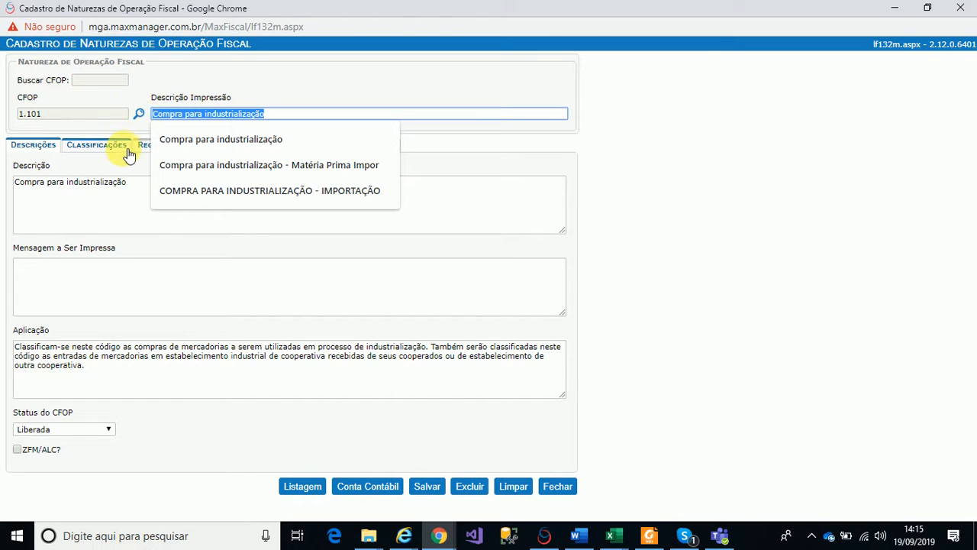
left_click(128, 221)
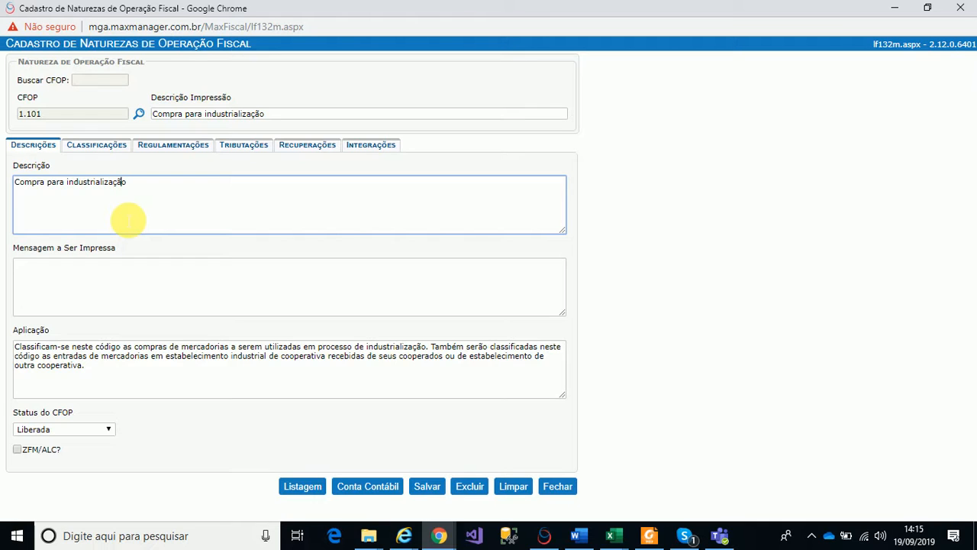
Look up CFO 5.101 in the fiscal operation consultation and load its record
left_click(139, 113)
left_click(364, 104)
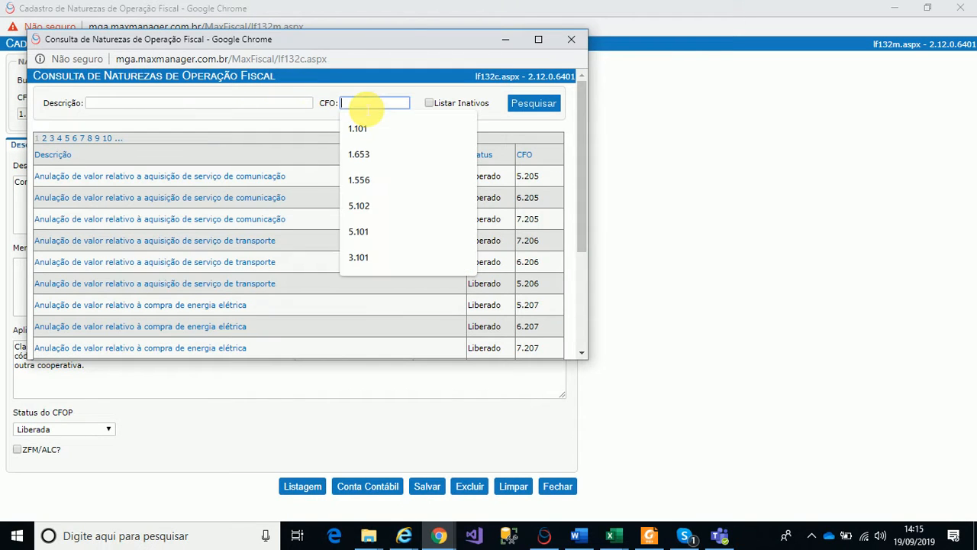
type("5,101")
key("Return")
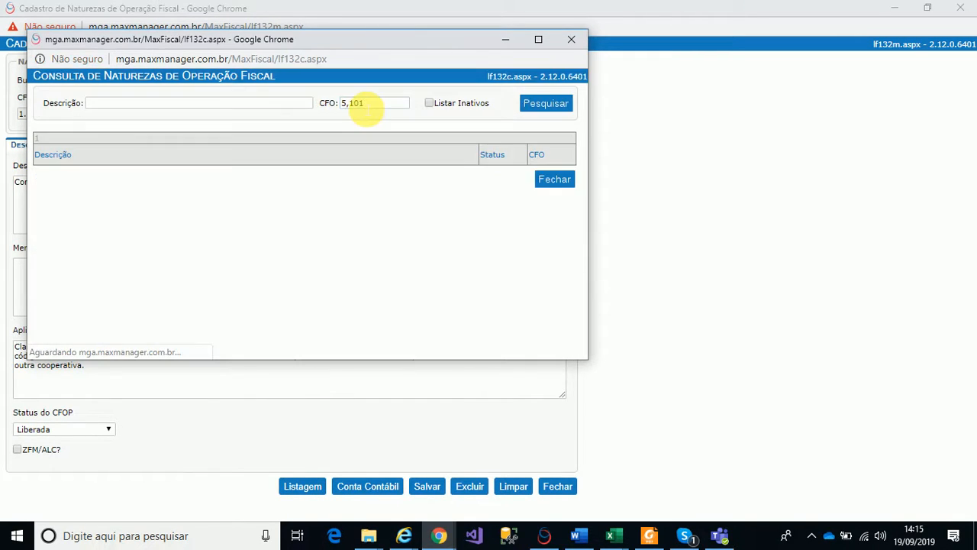
left_click(378, 108)
left_click_drag(378, 108, 271, 92)
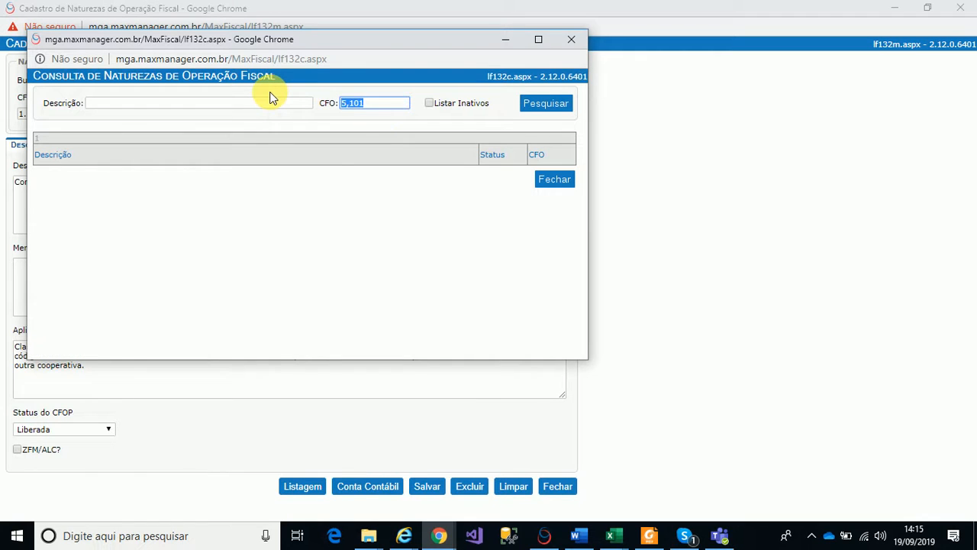
type("5.101")
key("Return")
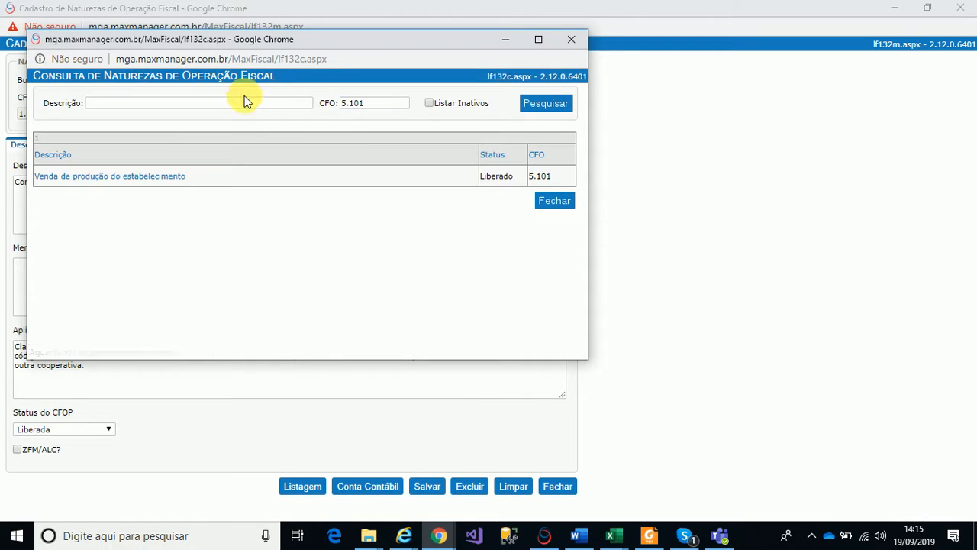
left_click(155, 177)
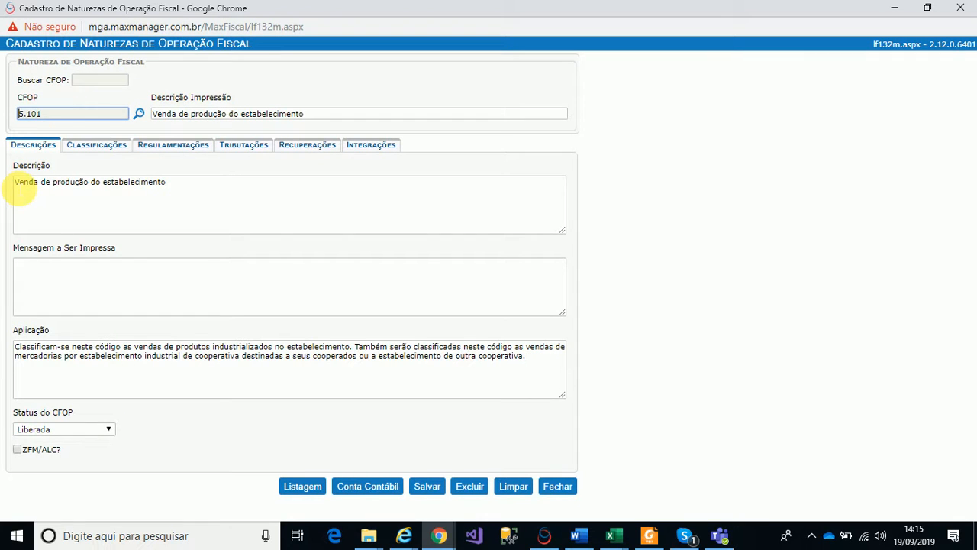
Reload CFOP 1.101 through the consultation and examine its Descrição text
left_click(138, 114)
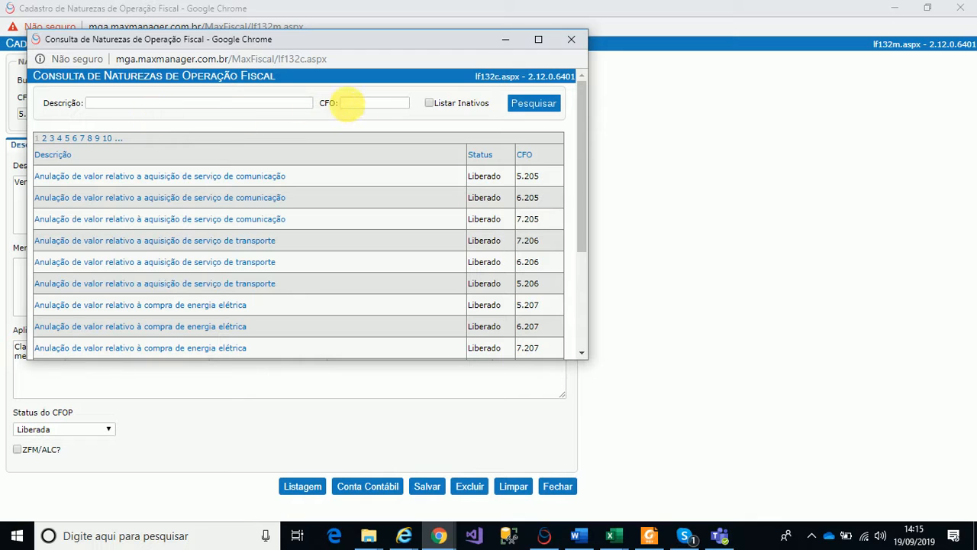
left_click(350, 103)
type("1.101")
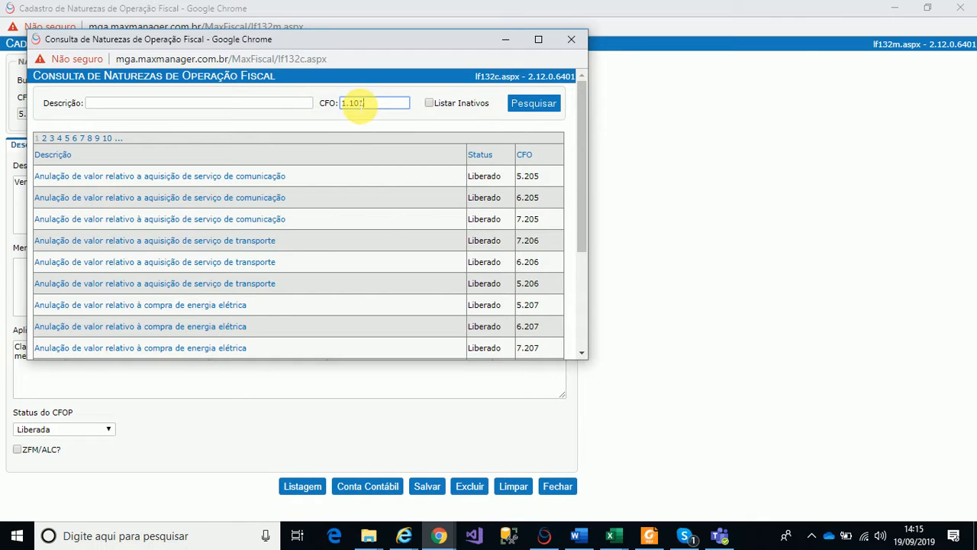
key("Return")
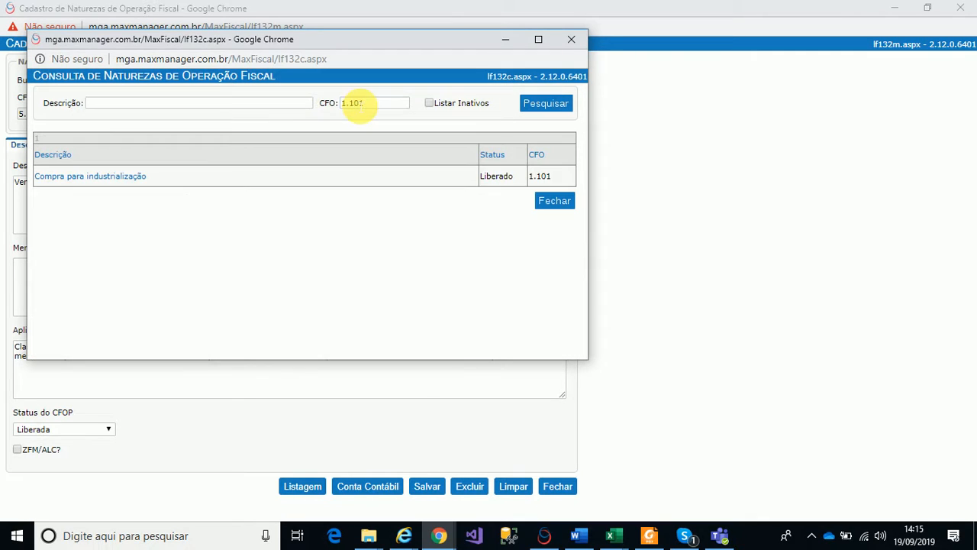
left_click(135, 181)
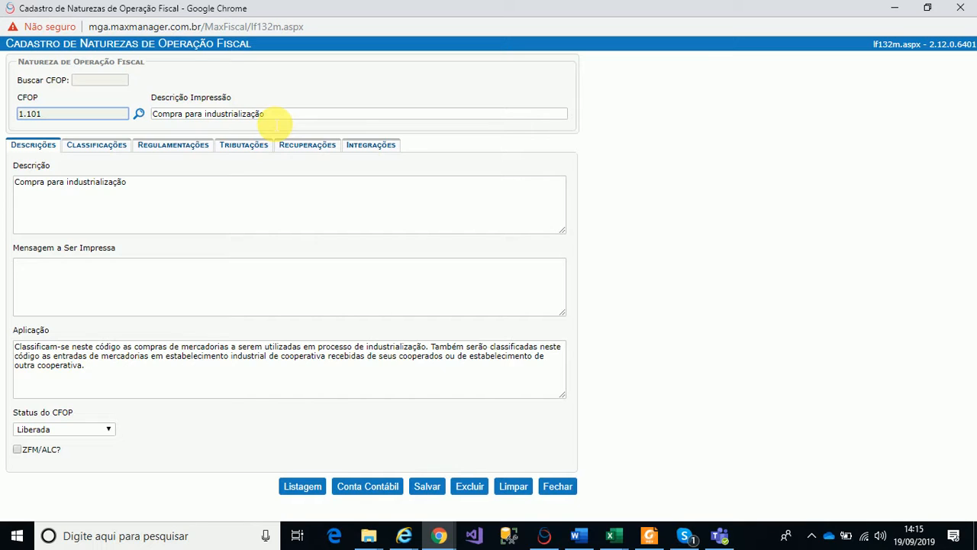
left_click_drag(154, 193, 3, 182)
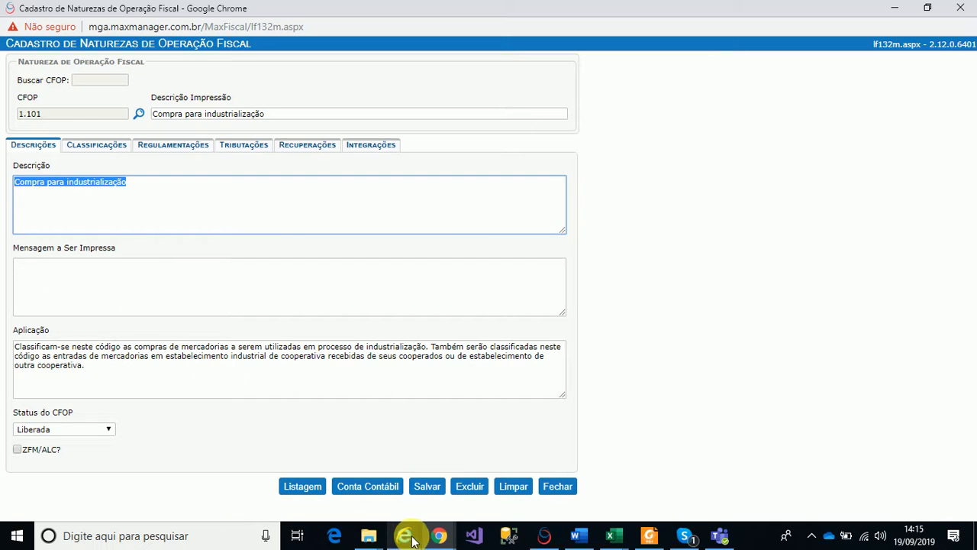
Open the Lançamento Nota Fiscal de Saída program from Suprimentos, Faturamento, Notas de Saída in a maximized window
mouse_move(437, 539)
left_click(291, 470)
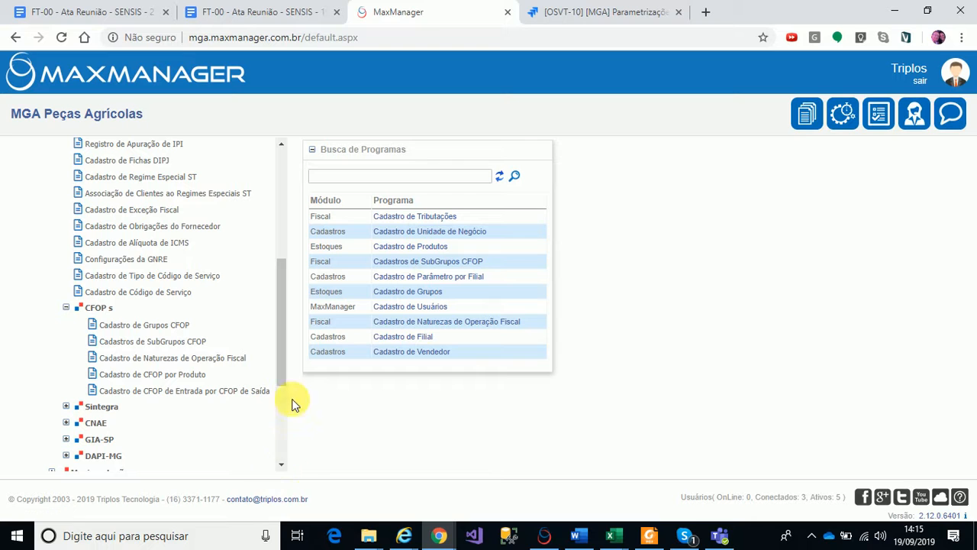
left_click_drag(283, 327, 279, 170)
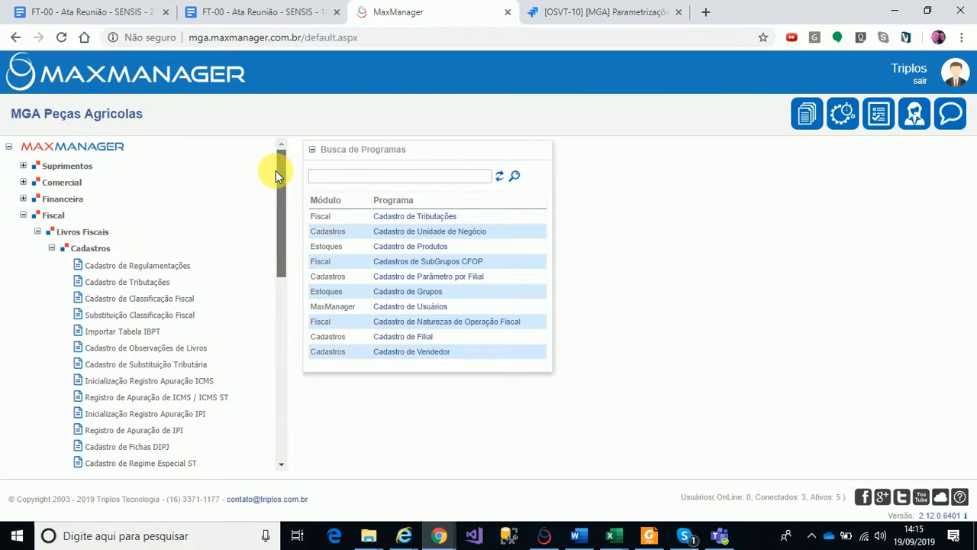
left_click(69, 166)
left_click(68, 214)
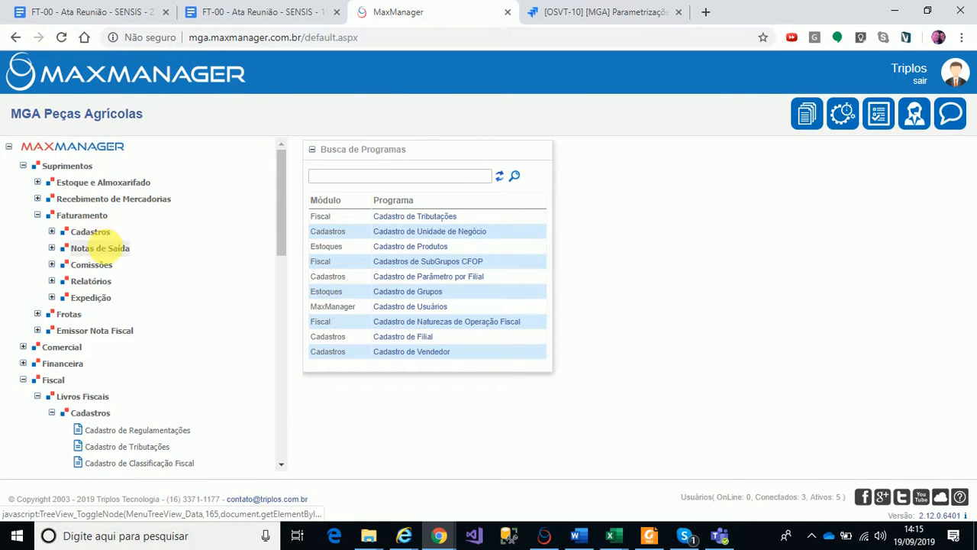
left_click(103, 249)
left_click(122, 264)
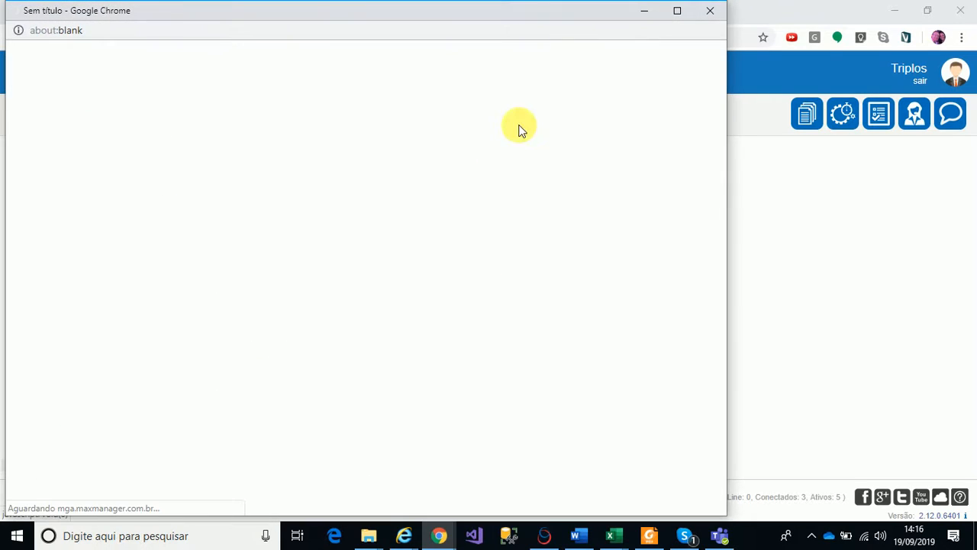
left_click(677, 11)
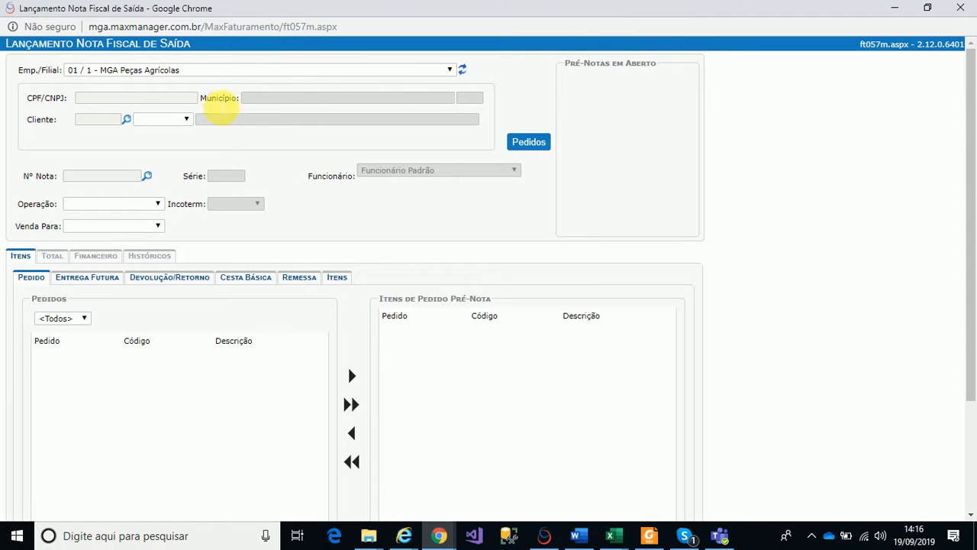
Load AGRILEQUE as the client through the Consulta de Unidade de Negócio and set the operation to Vendas
left_click(127, 120)
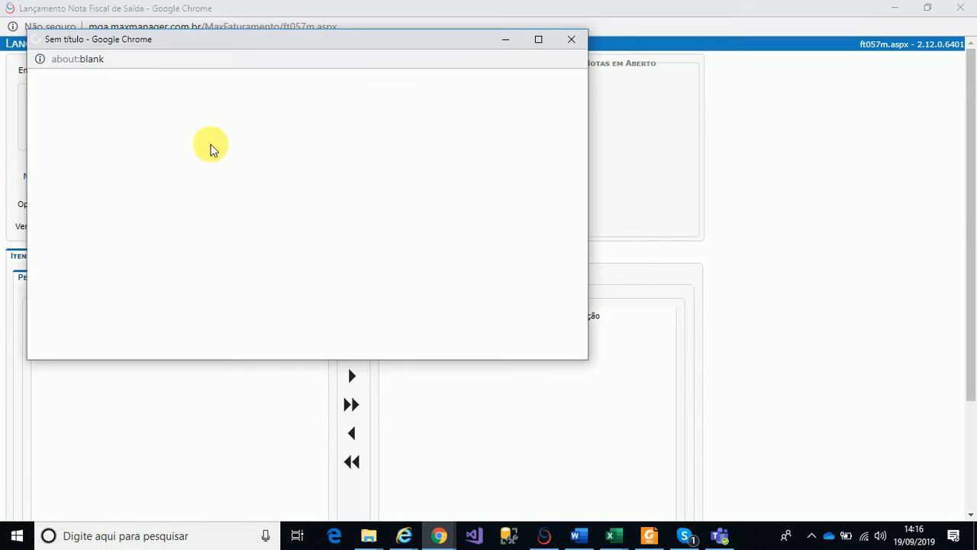
left_click(446, 153)
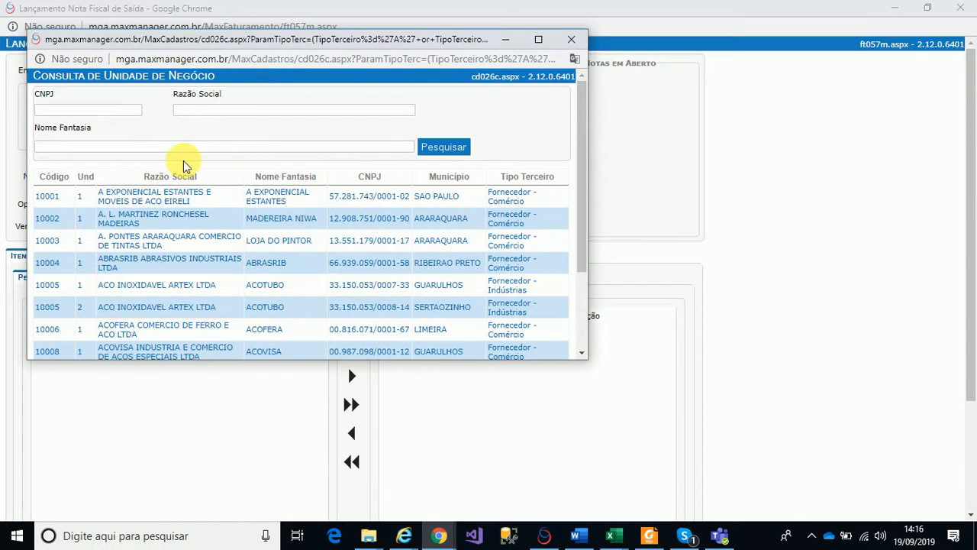
scroll(458, 256, "down", 3)
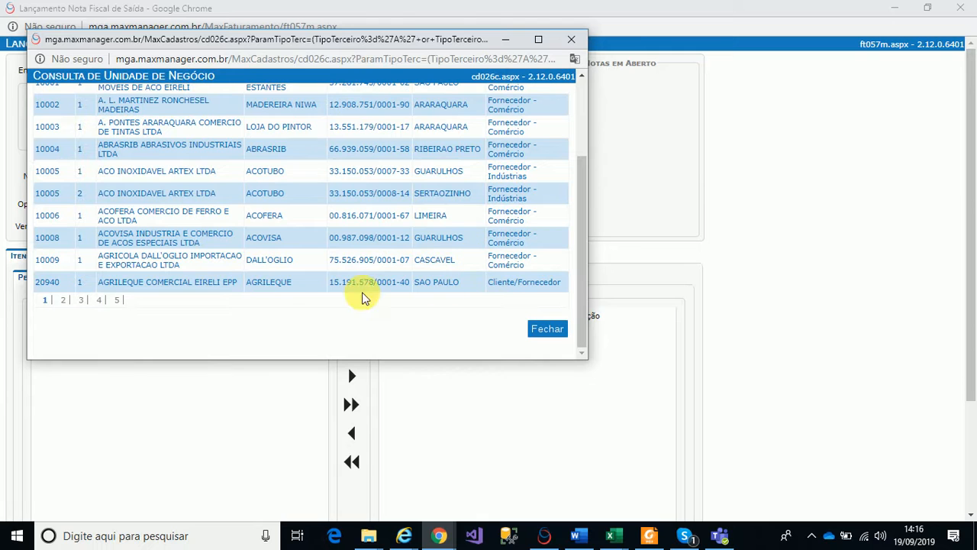
left_click(173, 283)
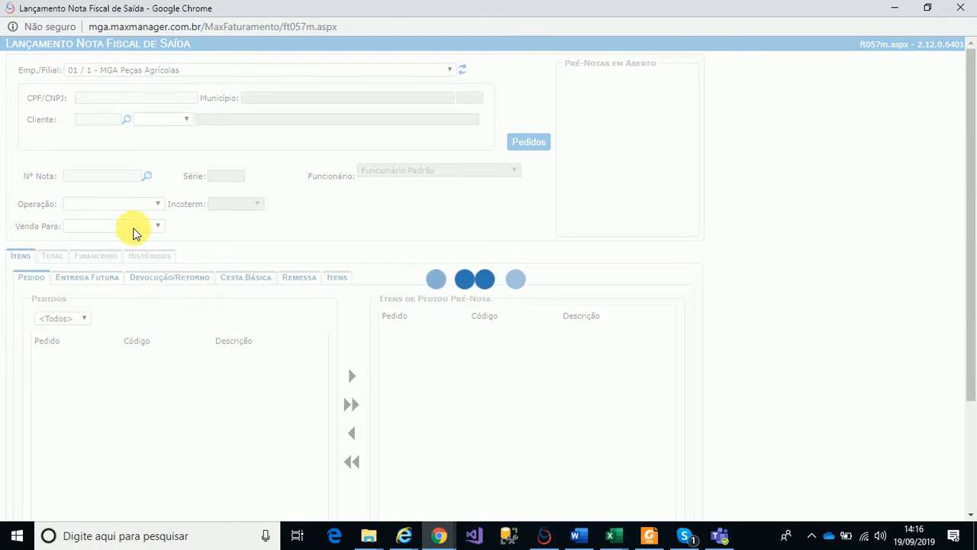
left_click(114, 204)
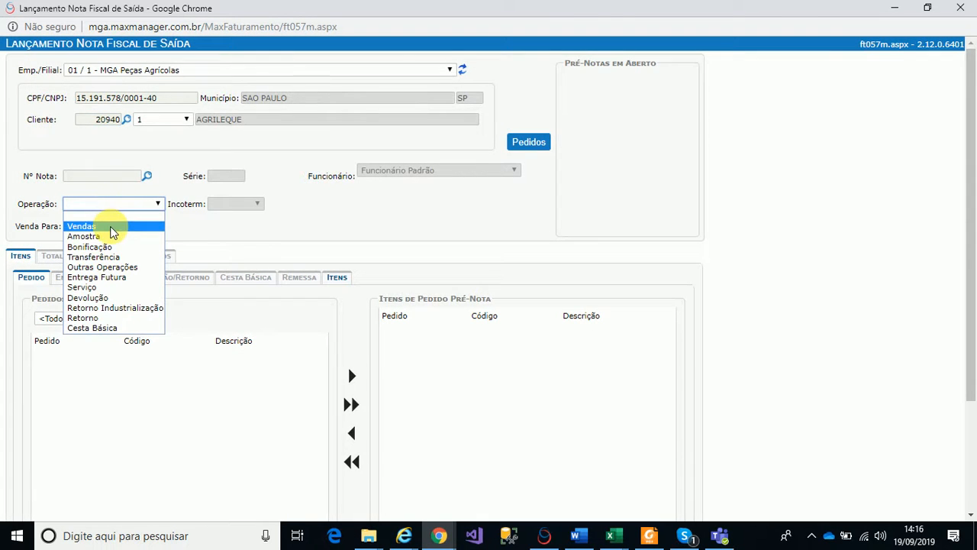
left_click(113, 221)
Look up the invoice item's product in the Consulta de Produtos and load product 1012, ARRUELA LISA 3/8 ZB - 422436
left_click(345, 280)
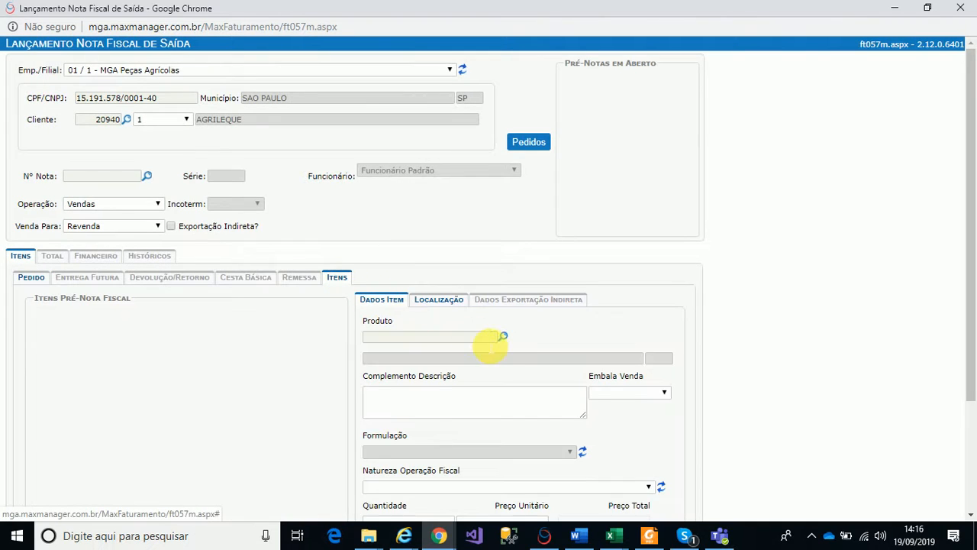
left_click(504, 338)
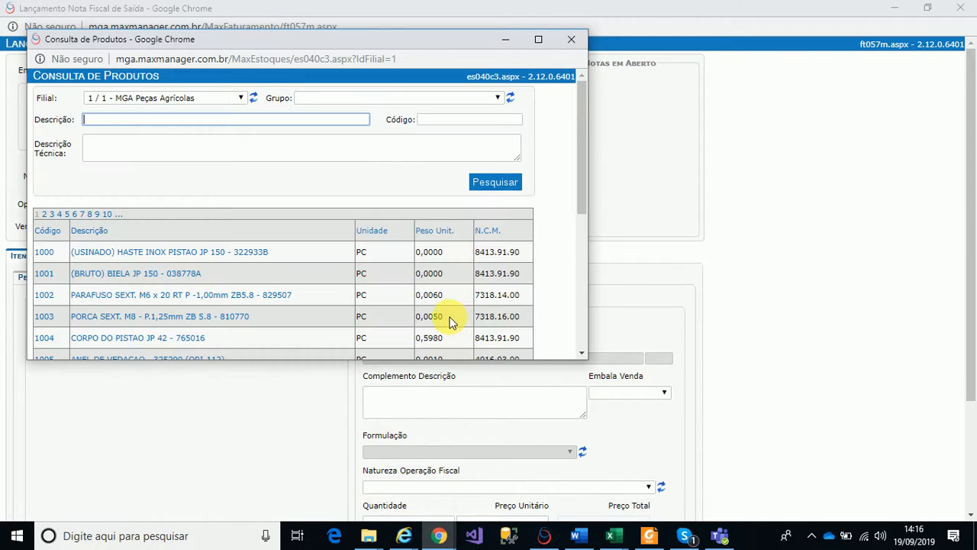
scroll(218, 311, "down", 1)
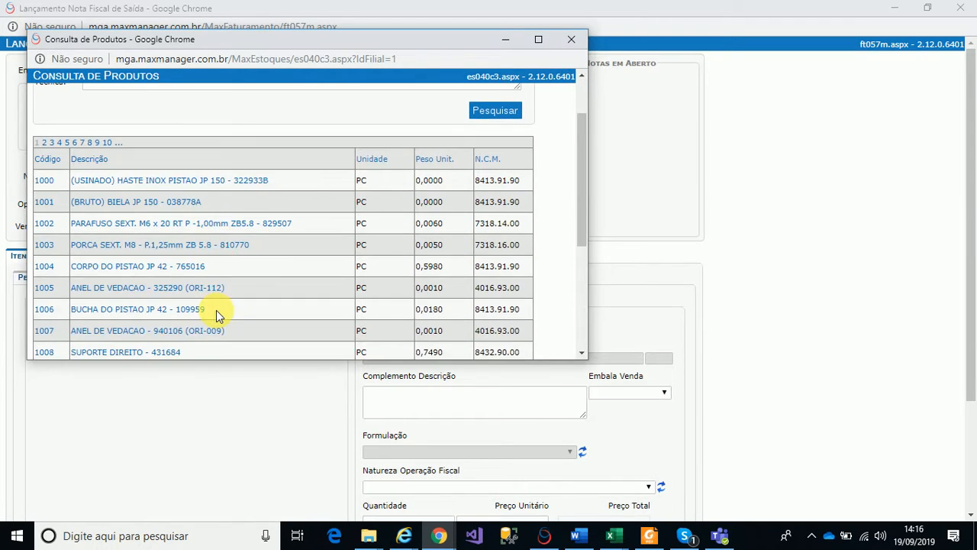
scroll(218, 310, "up", 1)
scroll(264, 298, "down", 3)
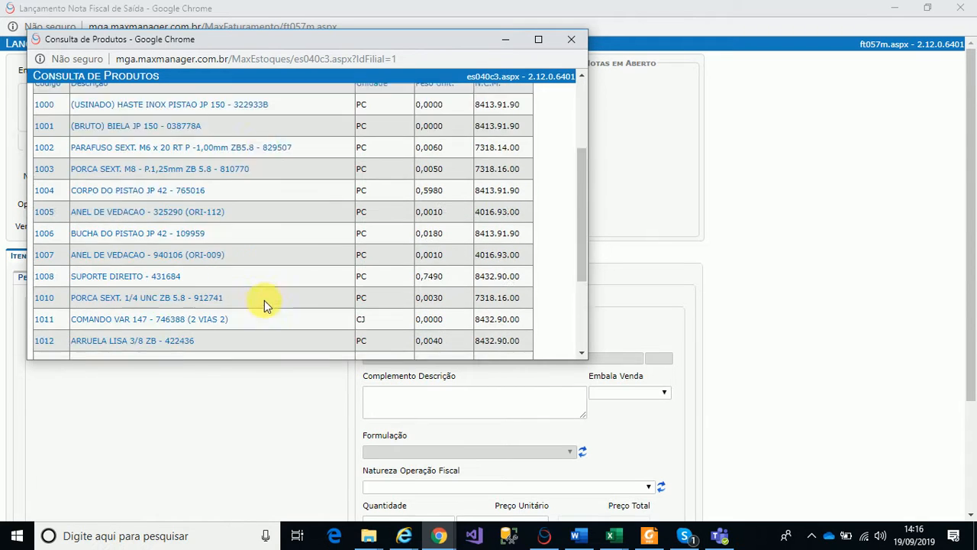
left_click(143, 274)
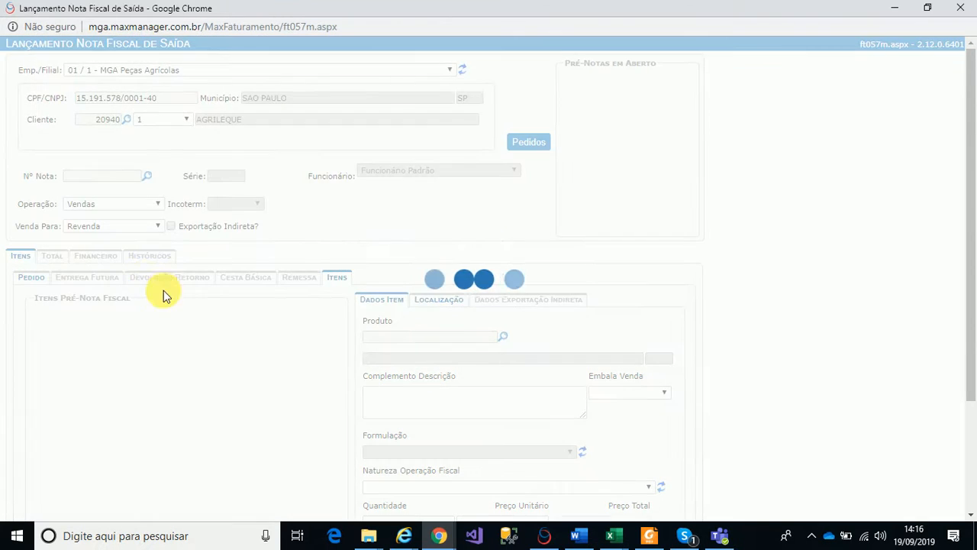
Examine the CFOP descriptions offered under Natureza Operação Fiscal for the invoice item
scroll(333, 354, "down", 2)
left_click(422, 339)
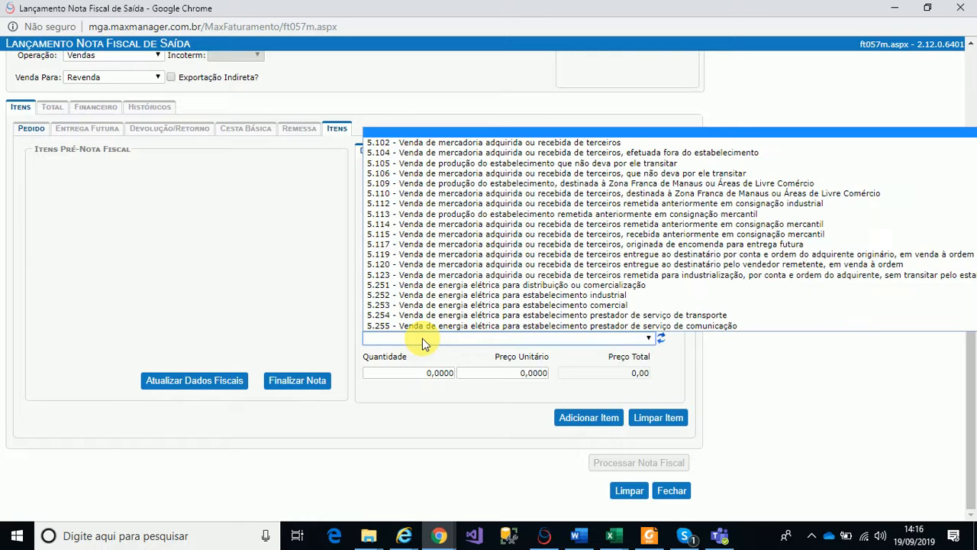
left_click(422, 339)
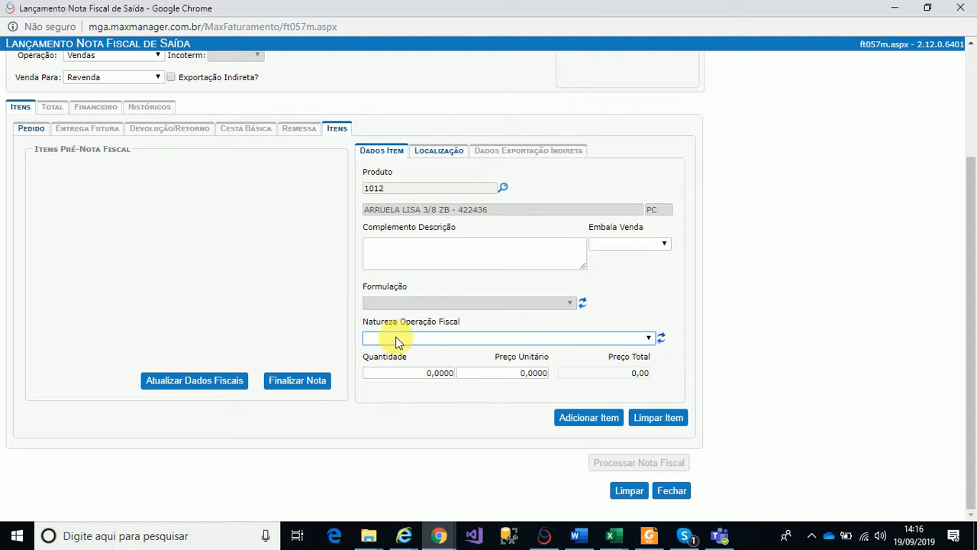
left_click(436, 338)
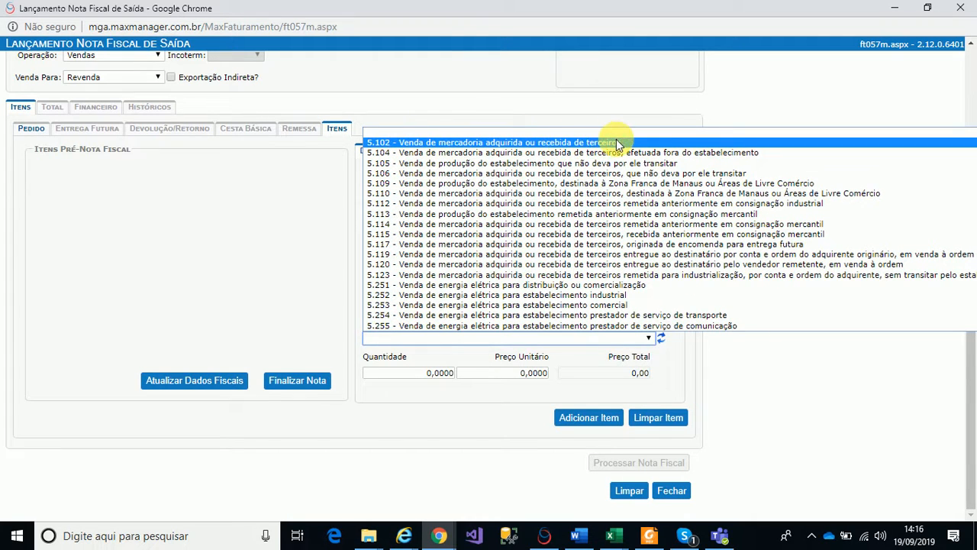
Return to the Cadastro de Naturezas de Operação Fiscal and examine the Descrição text of CFOP 1.101
left_click(439, 535)
left_click(471, 466)
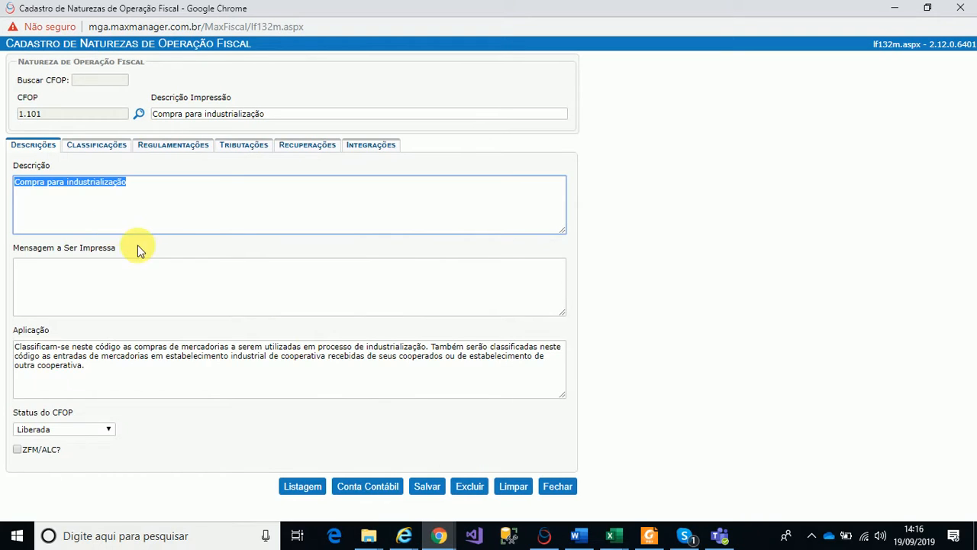
left_click(156, 200)
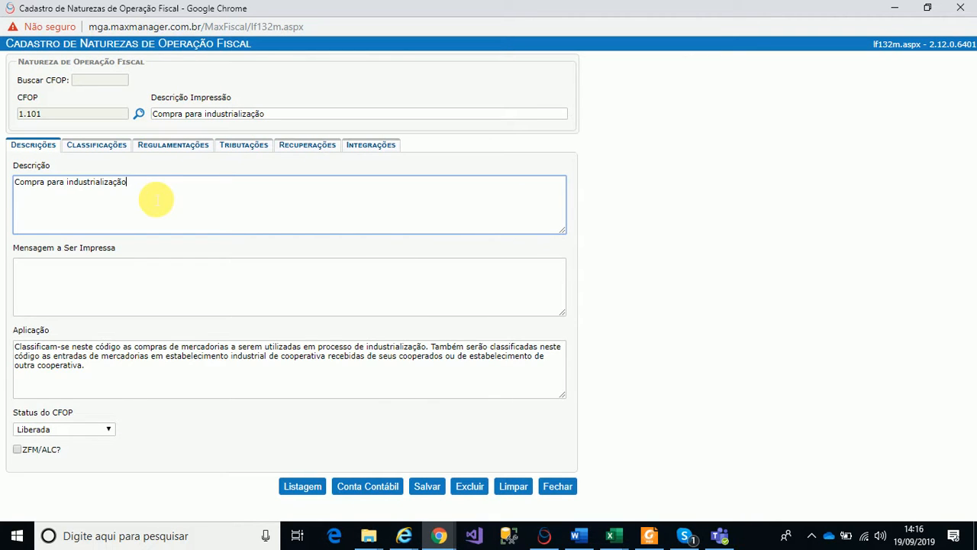
left_click_drag(162, 186, 67, 185)
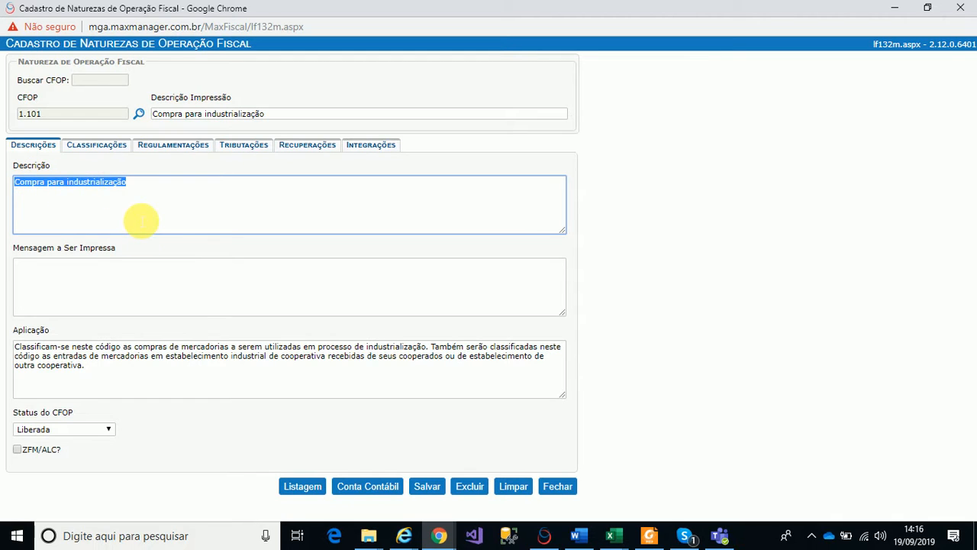
Try adding NÃO CREDITA IPI to the end of CFOP 1.101's Descrição text, and erase the addition
left_click(156, 191)
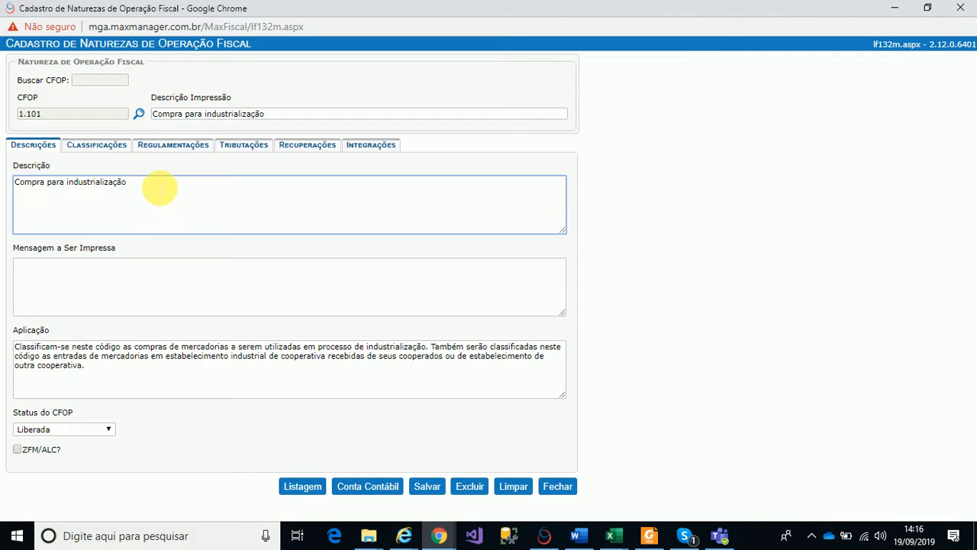
type("NÃO CREDITA IPI")
key("BackSpace")
key("BackSpace")
key("BackSpace")
key("BackSpace")
key("BackSpace")
key("BackSpace")
key("BackSpace")
key("BackSpace")
key("BackSpace")
key("BackSpace")
key("BackSpace")
key("BackSpace")
key("BackSpace")
key("BackSpace")
key("BackSpace")
key("BackSpace")
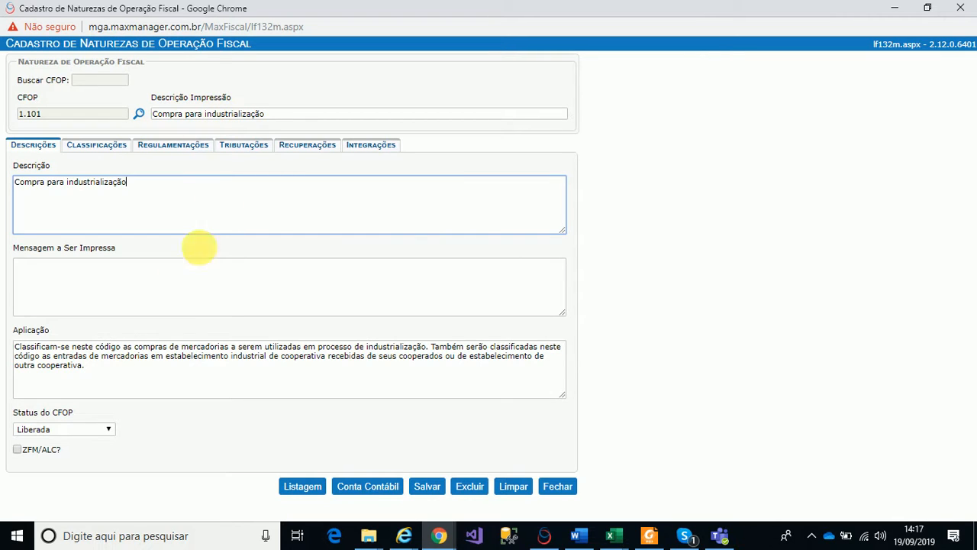
Examine the Mensagem a Ser Impressa and Aplicação fields and the Status do CFOP options of the 1.101 record
left_click(81, 296)
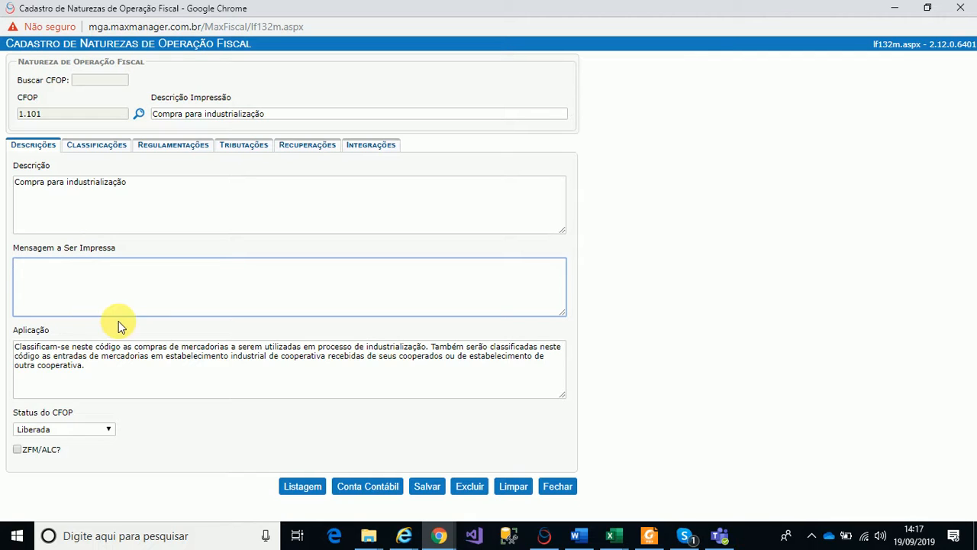
left_click_drag(110, 379, 10, 345)
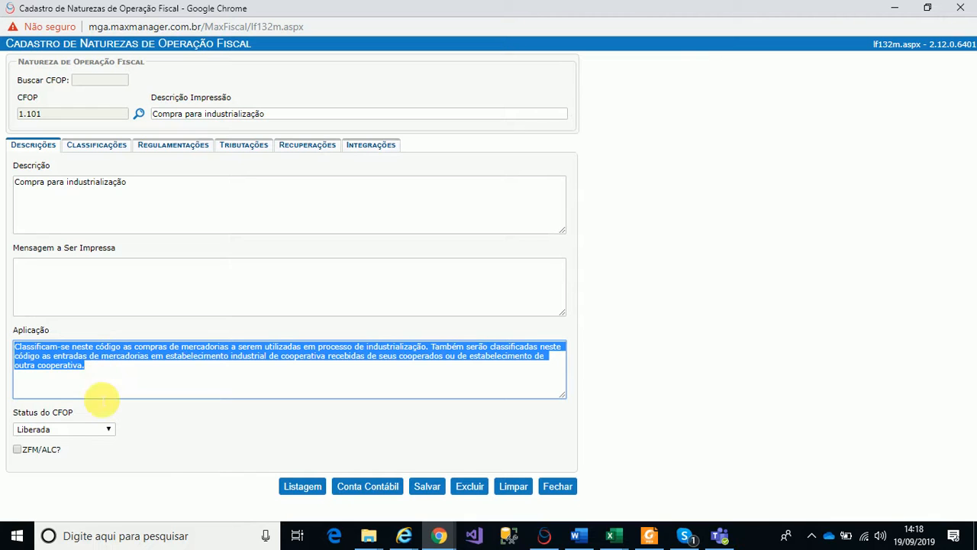
left_click(74, 432)
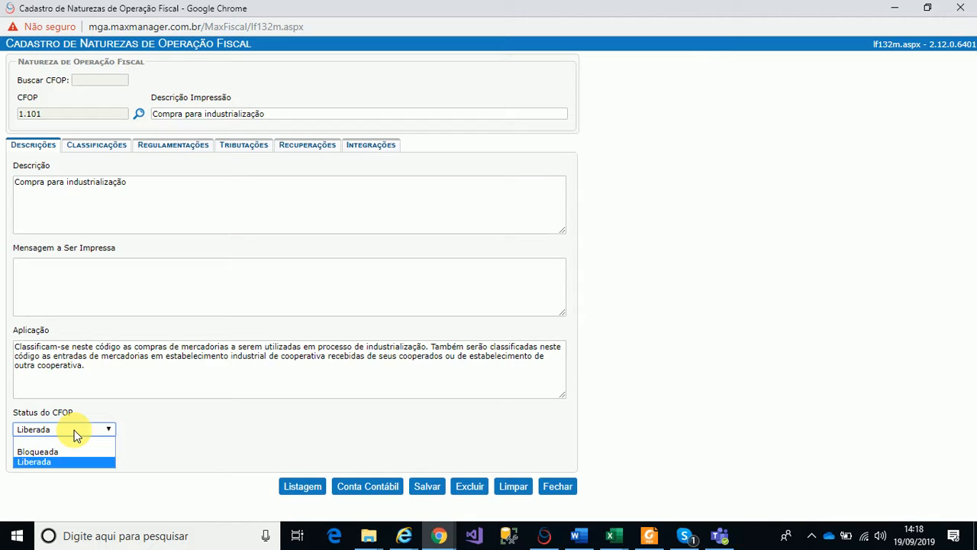
left_click(76, 435)
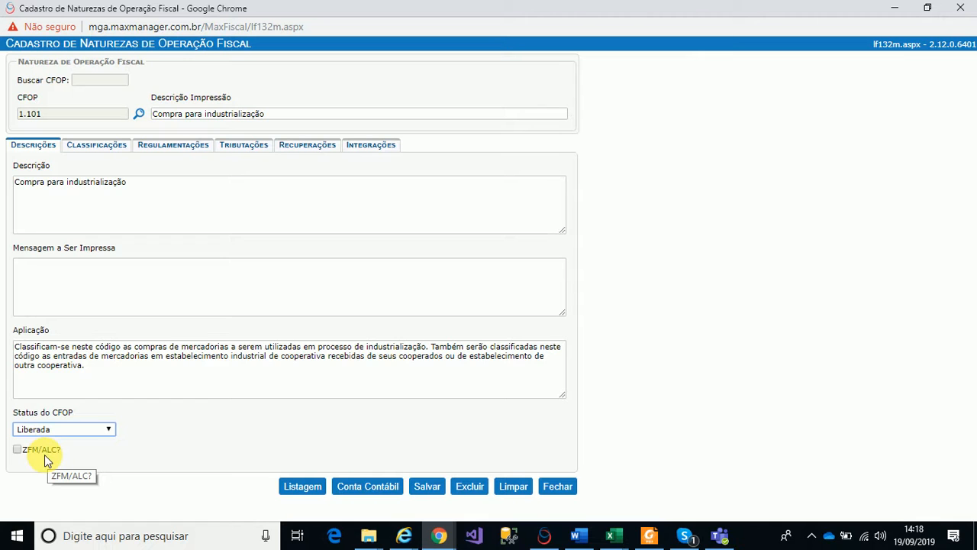
Search the Consulta de Naturezas de Operação Fiscal for CFO 6.910
left_click(139, 114)
left_click(385, 103)
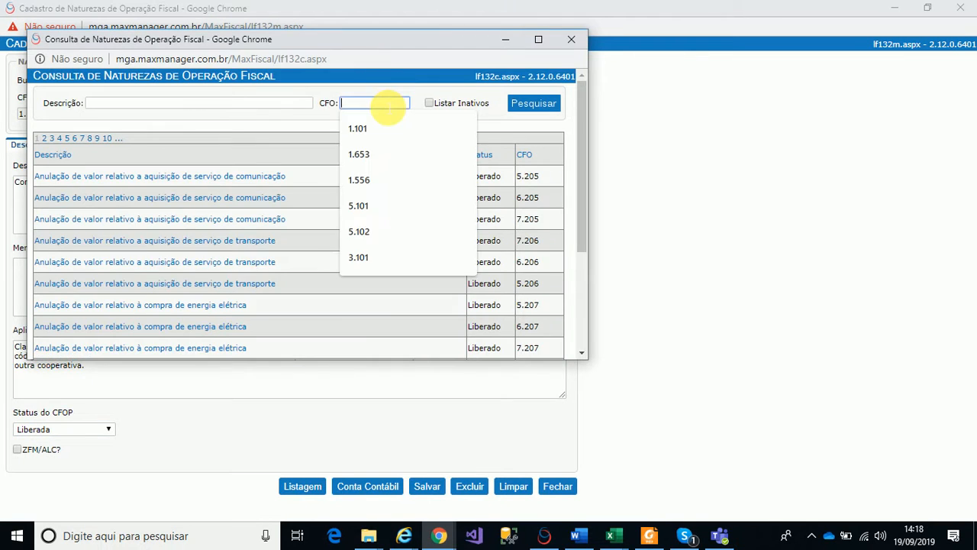
type("6.910")
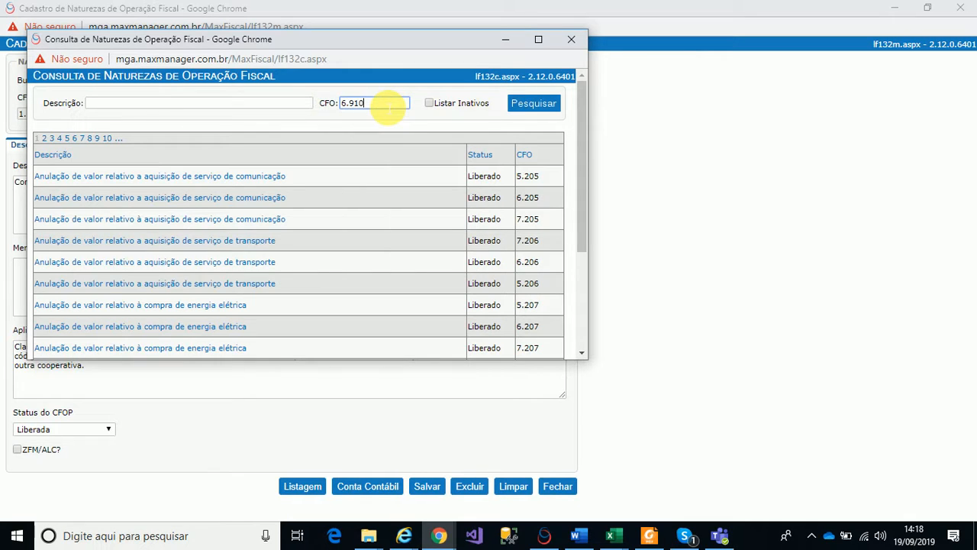
key("Return")
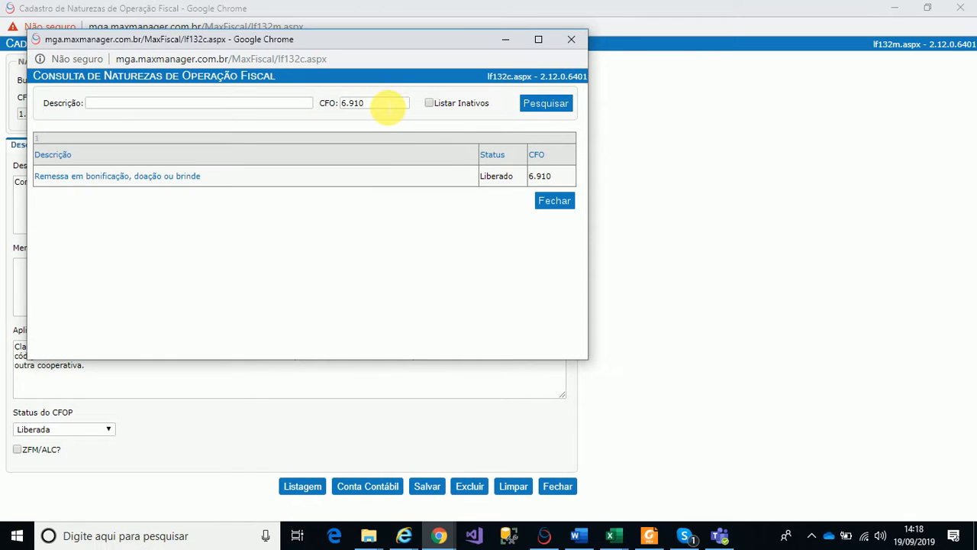
Load the CFO 6.109 record through the consultation to check its ZFM/ALC? setting, and clear the form
left_click(388, 109)
key("BackSpace")
key("BackSpace")
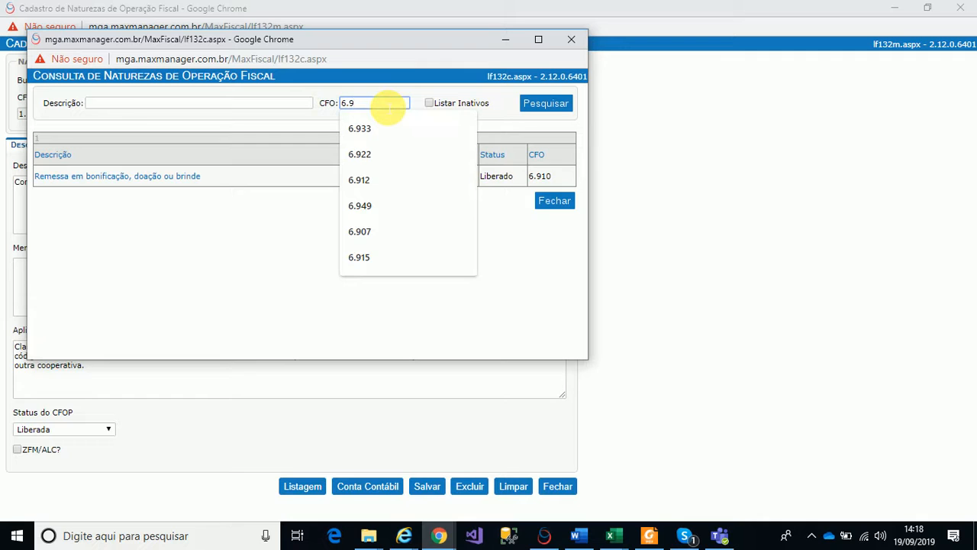
key("BackSpace")
type("109")
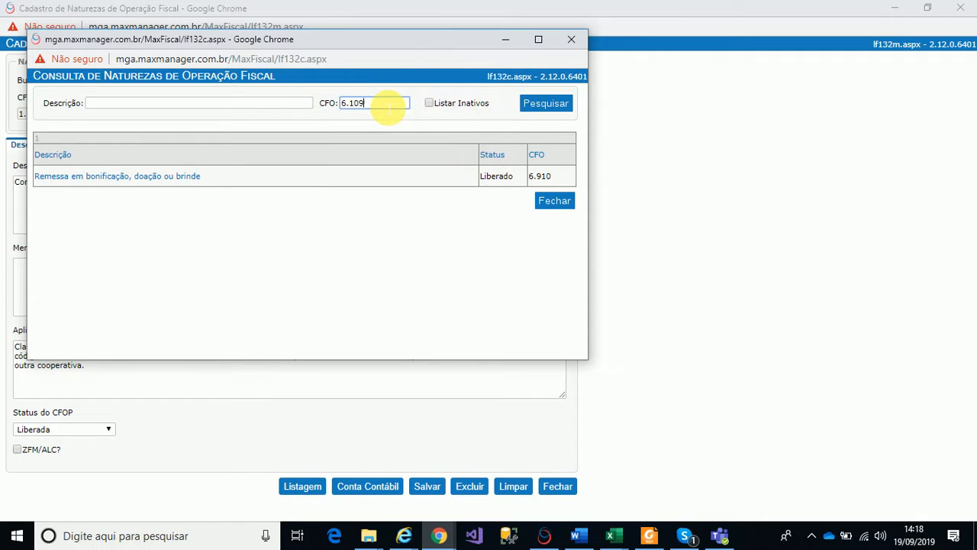
key("Return")
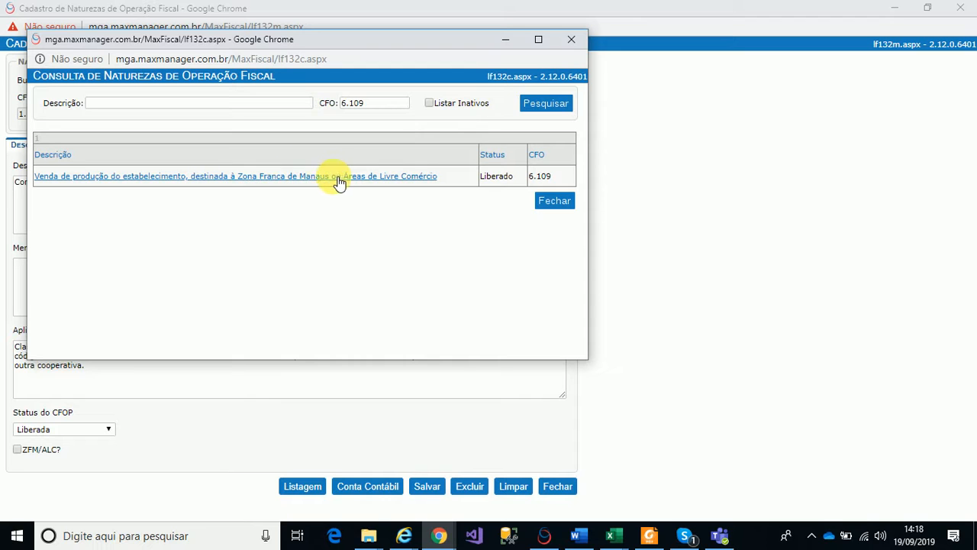
left_click(388, 175)
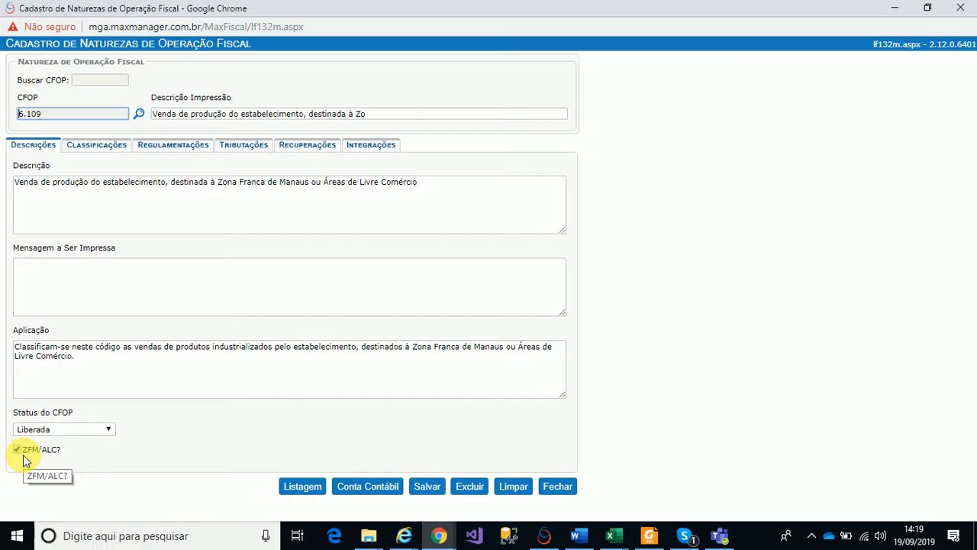
left_click(513, 486)
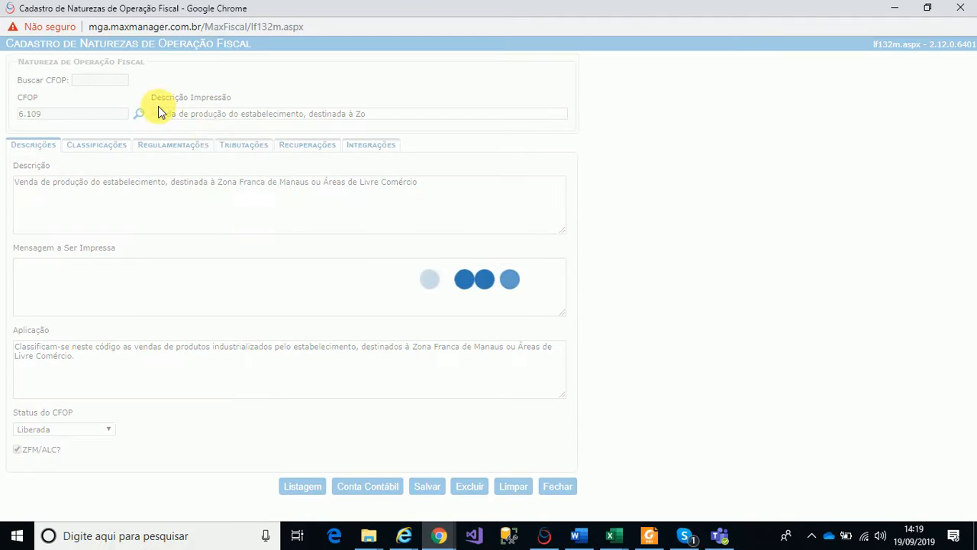
Load the CFO 1.101 record through the consultation and display its classifications
left_click(138, 113)
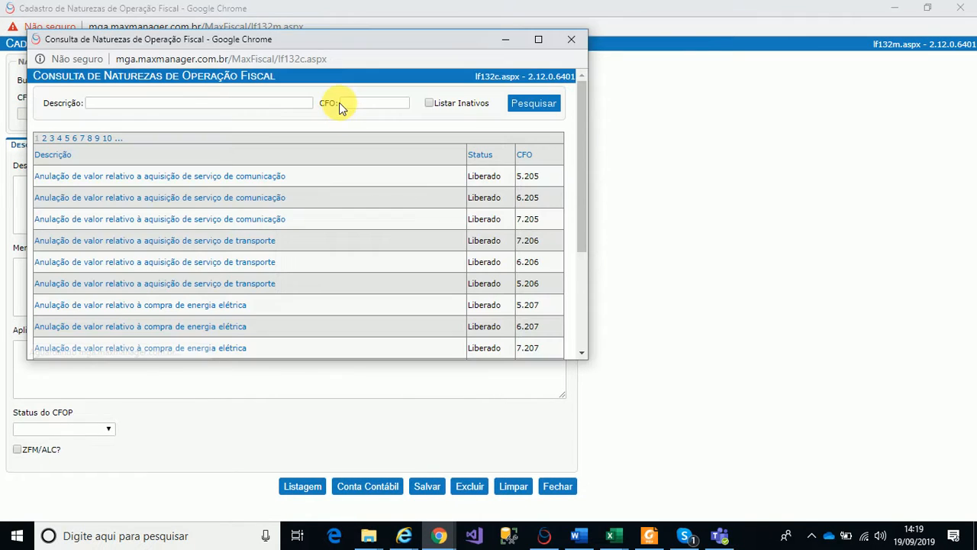
left_click(357, 104)
type("1.101")
key("Return")
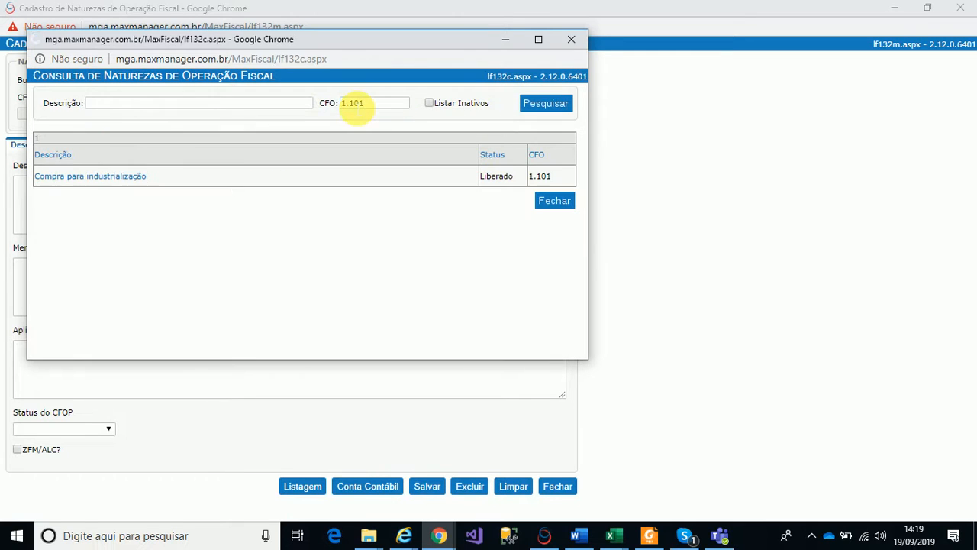
left_click(92, 179)
left_click(105, 151)
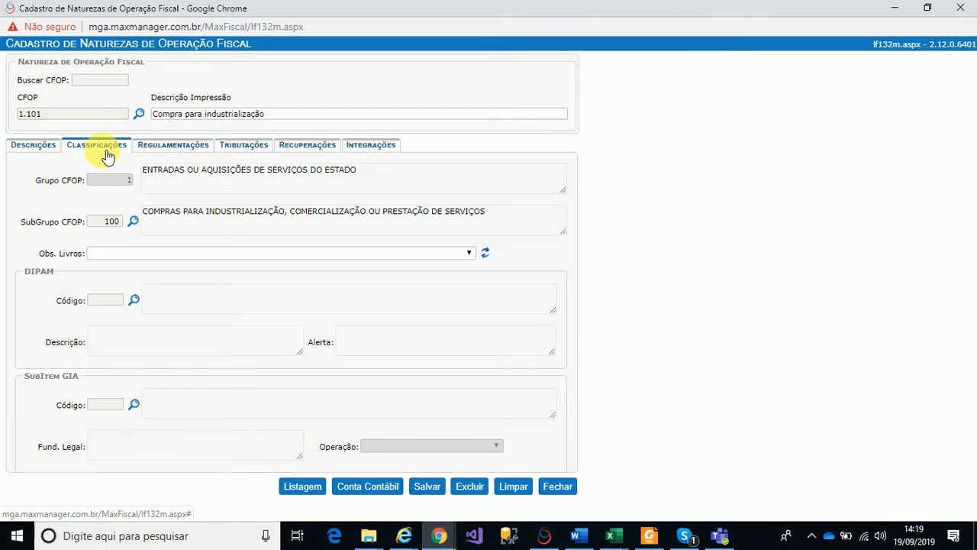
Open the Cadastros de SubGrupos CFOP form from the SubGrupo CFOP field and load subgroup code 100
left_click(98, 222)
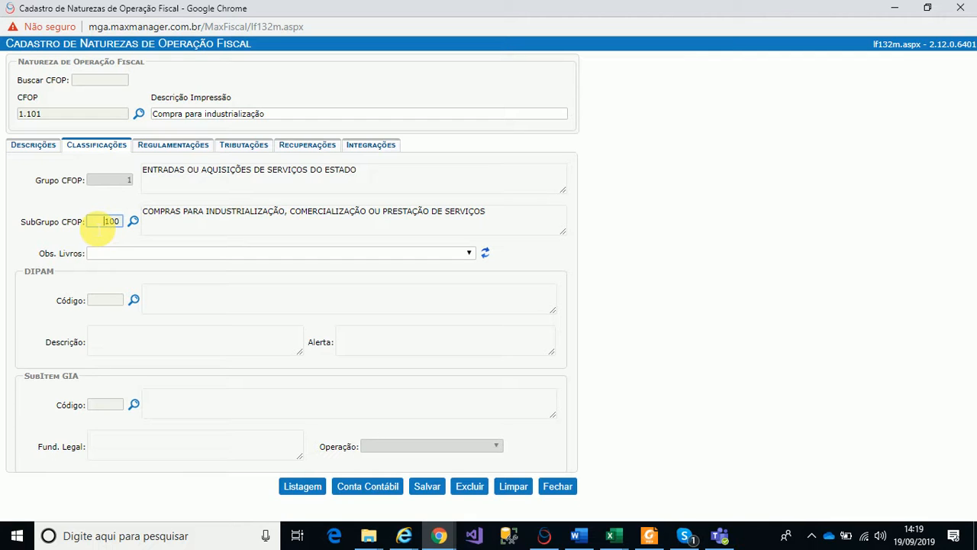
left_click(103, 222)
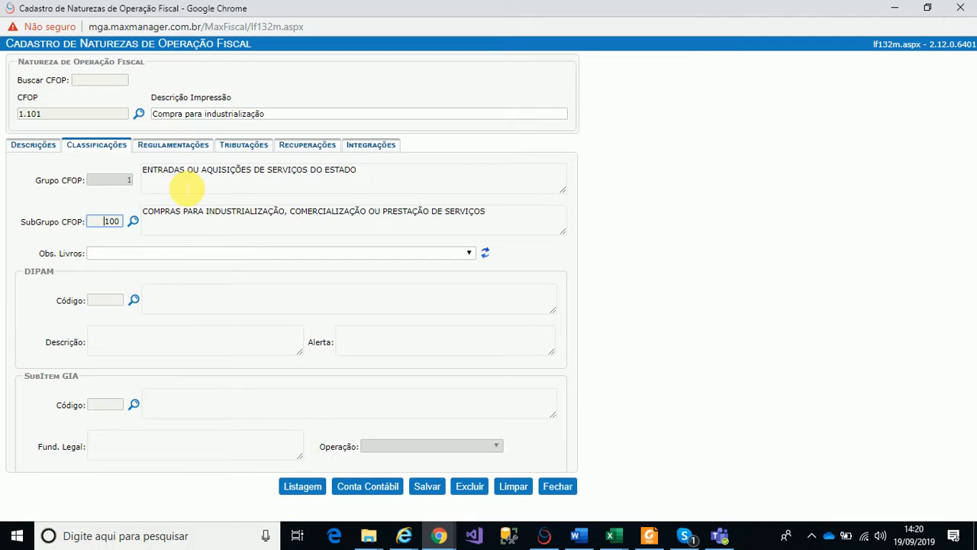
key("F2")
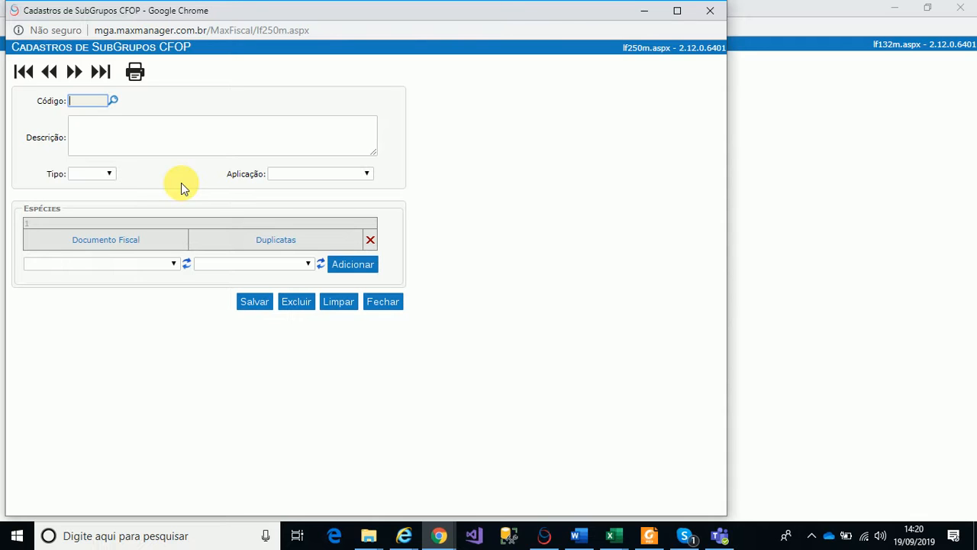
type("100")
key("Tab")
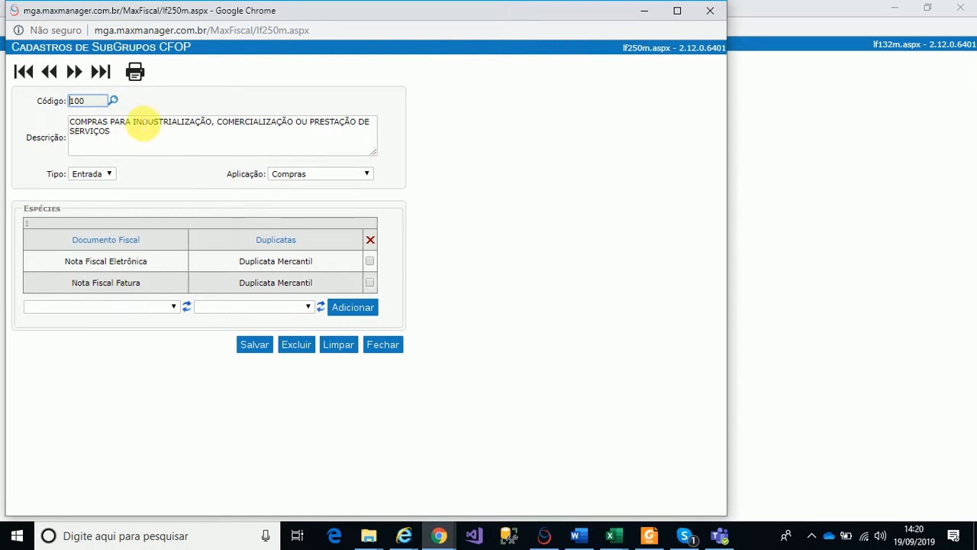
Examine the Descrição text and the available Aplicação options of subgroup 100
left_click(128, 140)
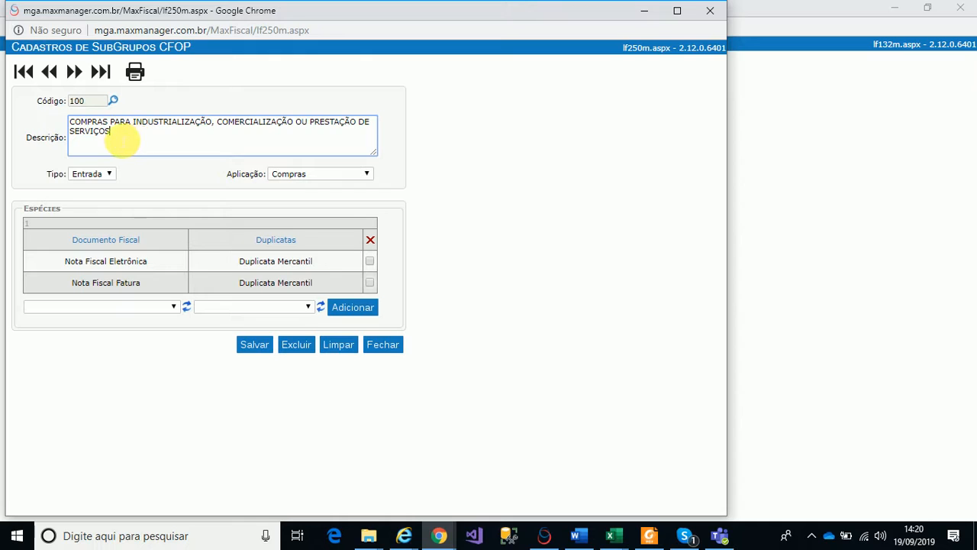
left_click_drag(130, 138, 70, 121)
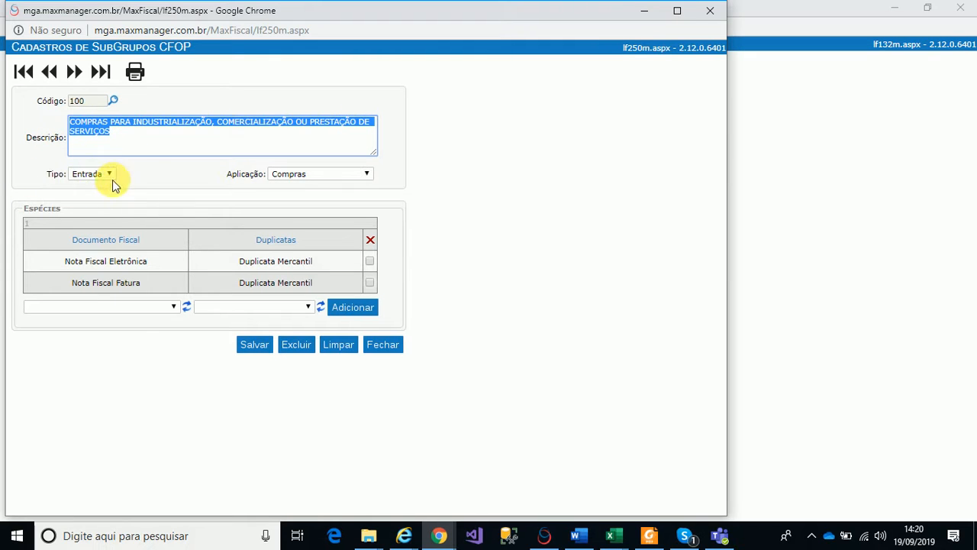
left_click(303, 169)
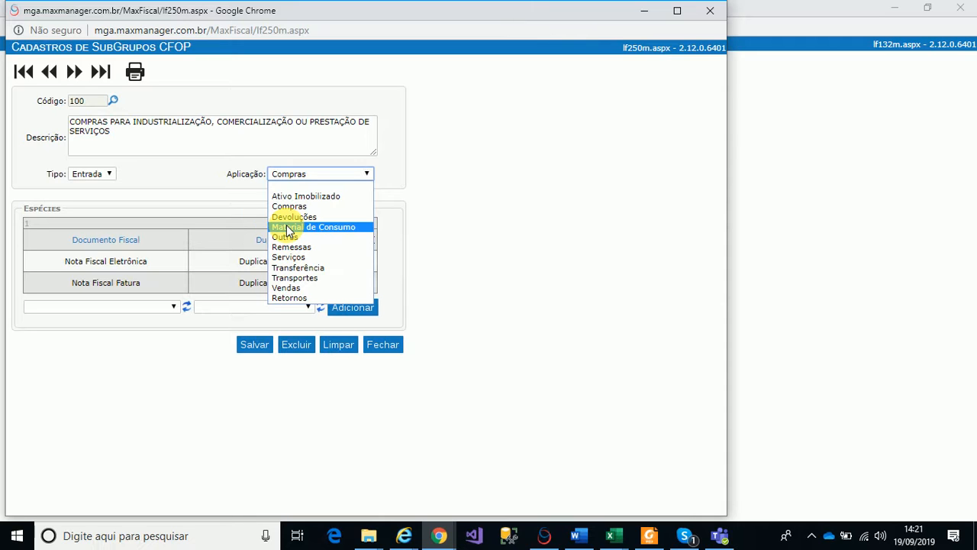
left_click(229, 160)
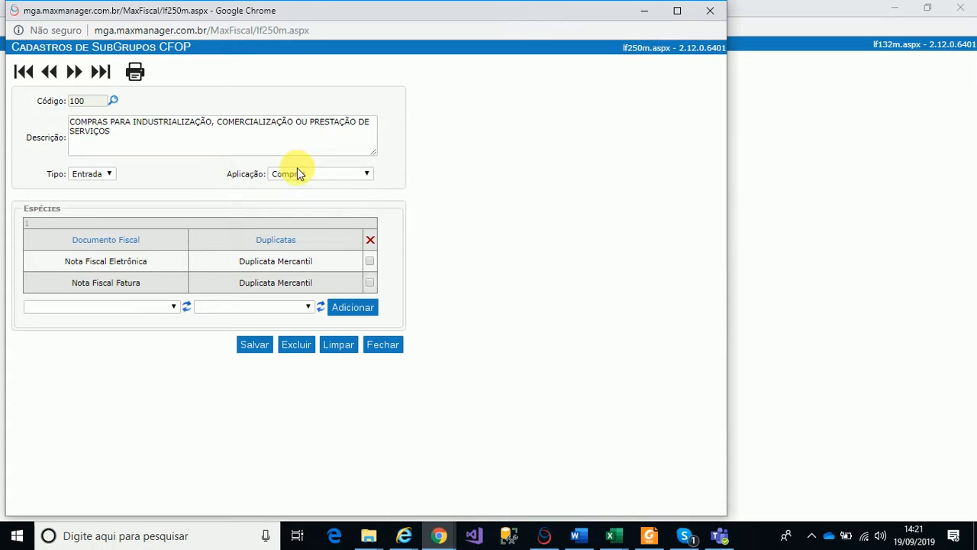
Examine which Documento Fiscal species pair with which Duplicatas in subgroup 100's Espécies table
left_click_drag(65, 261, 158, 259)
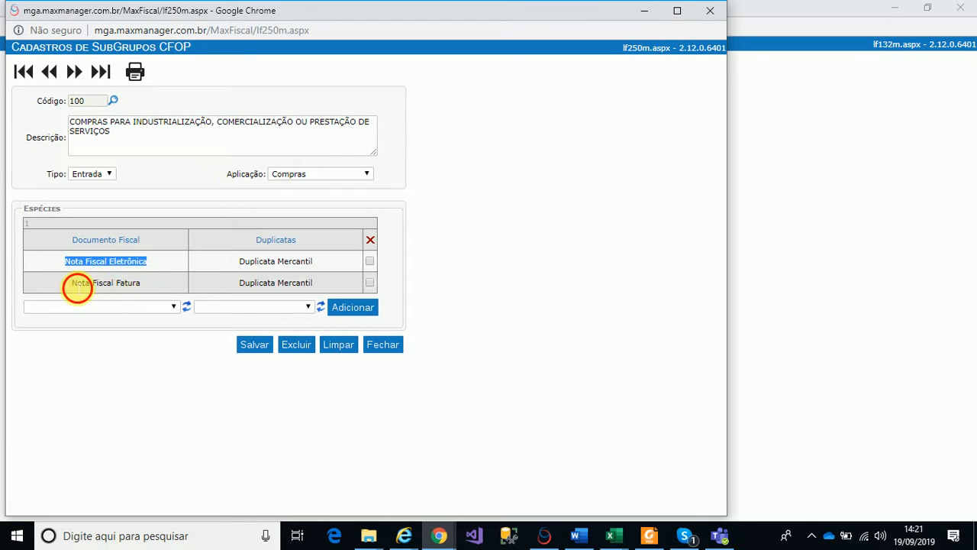
left_click_drag(77, 287, 147, 284)
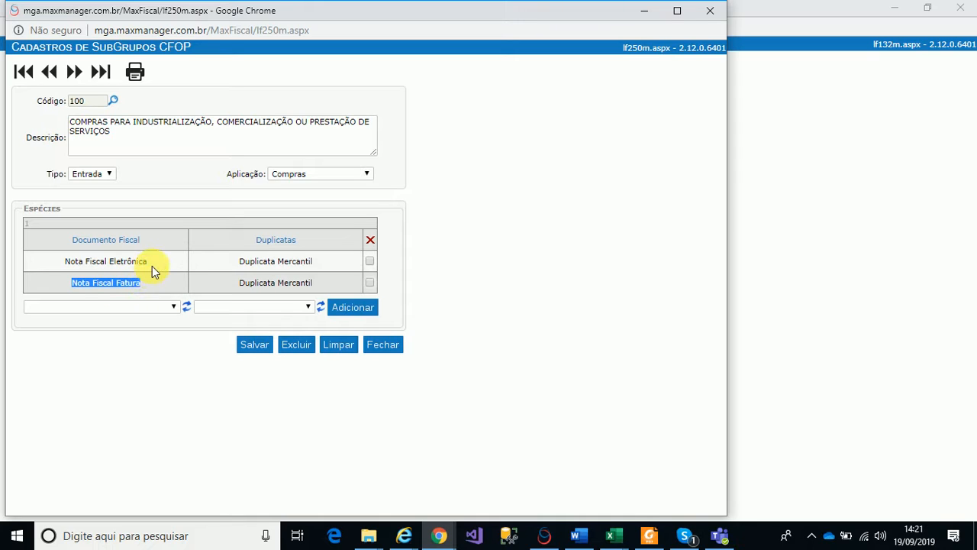
left_click_drag(61, 263, 148, 261)
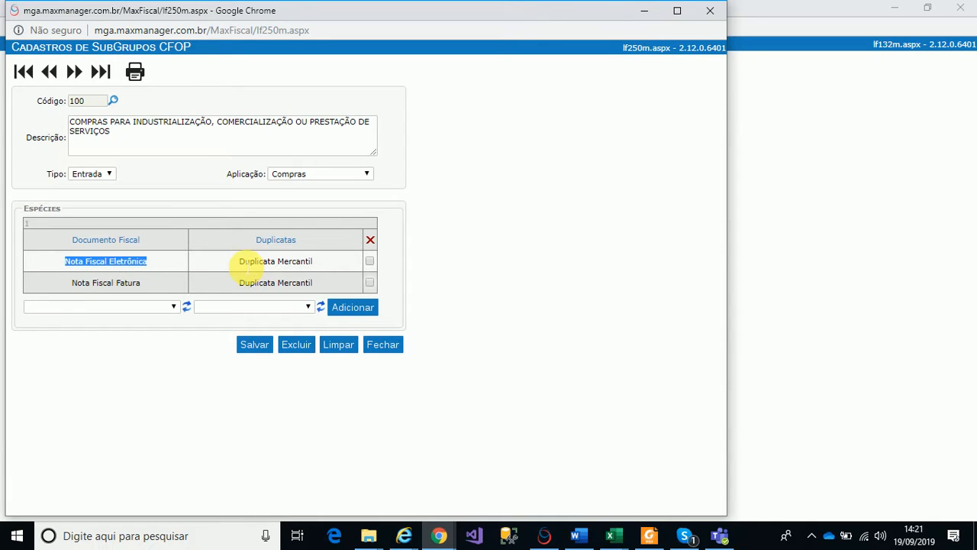
left_click_drag(242, 263, 316, 266)
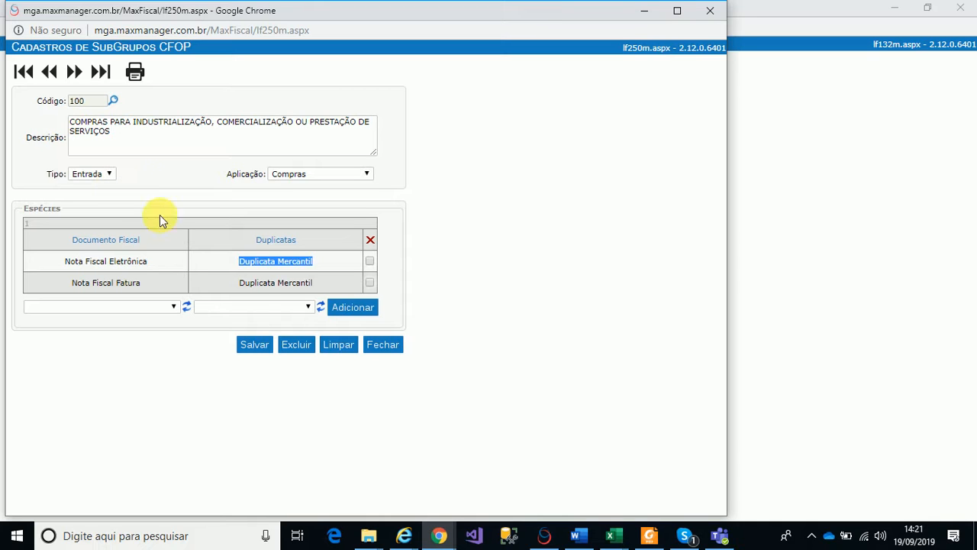
Return to the Cadastro de Naturezas de Operação Fiscal, load CFO 1.102 through the consultation and check its SubGrupo CFOP classification
left_click(440, 536)
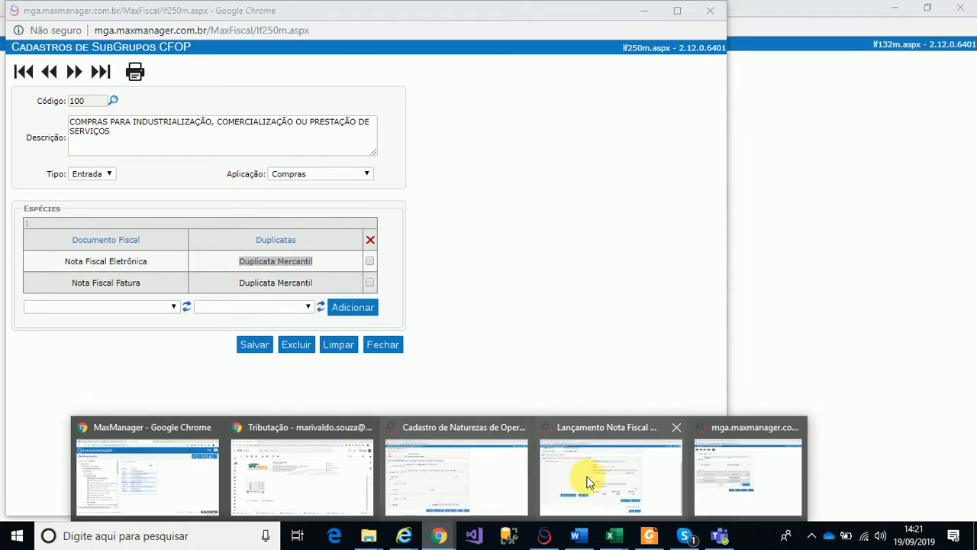
left_click(489, 468)
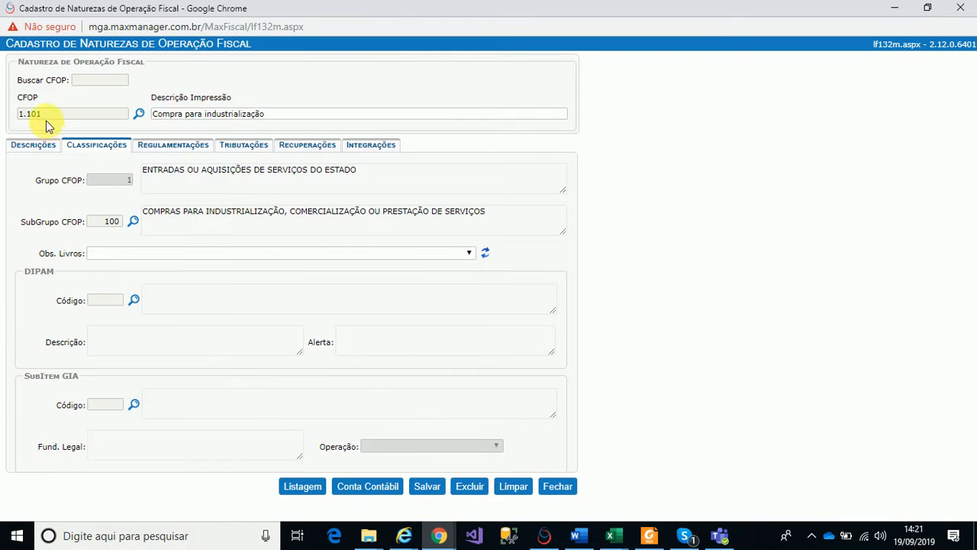
left_click(146, 116)
left_click(378, 105)
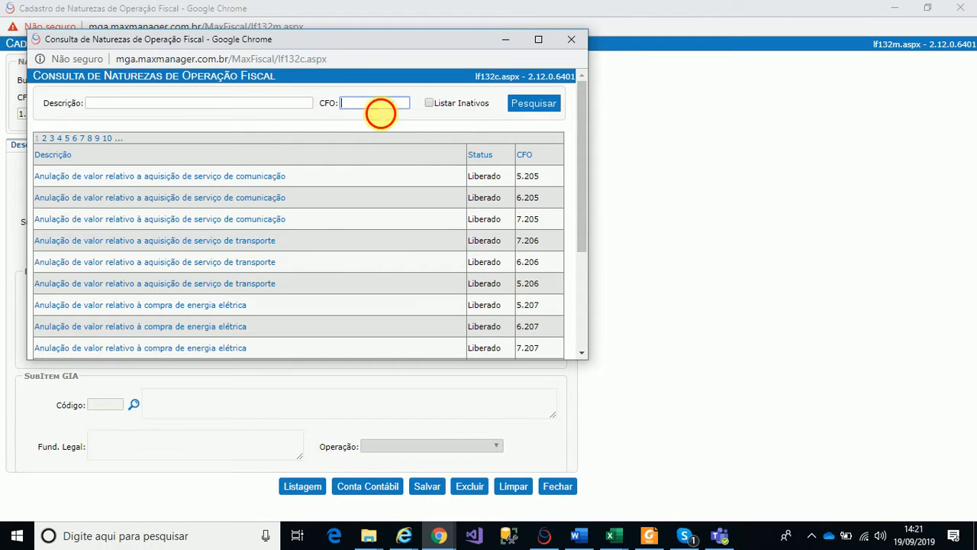
type("101")
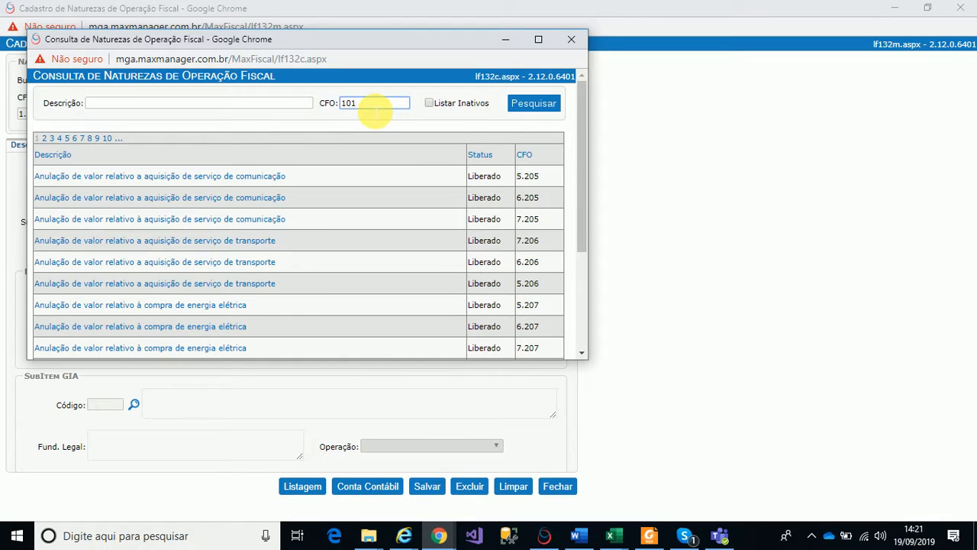
key("BackSpace")
key("BackSpace")
type(".102")
key("Return")
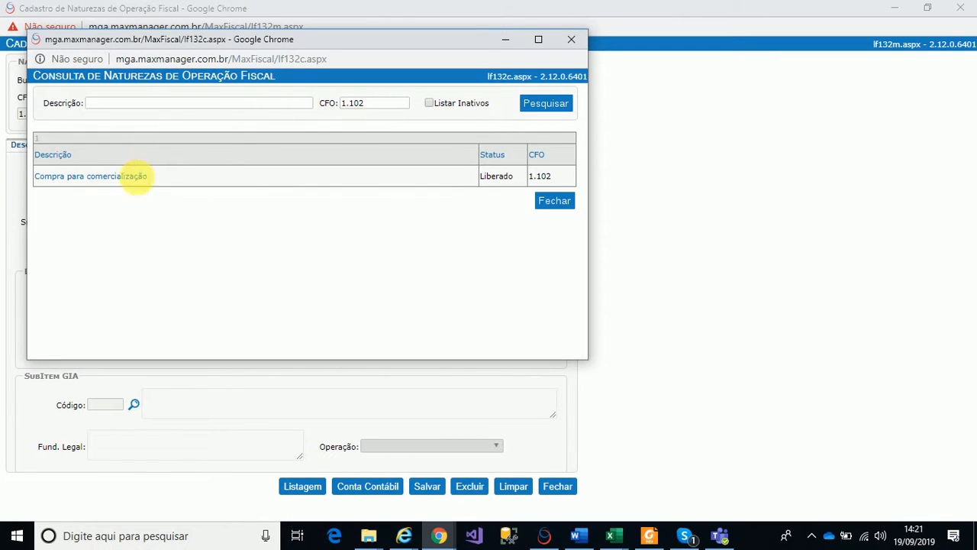
left_click(139, 180)
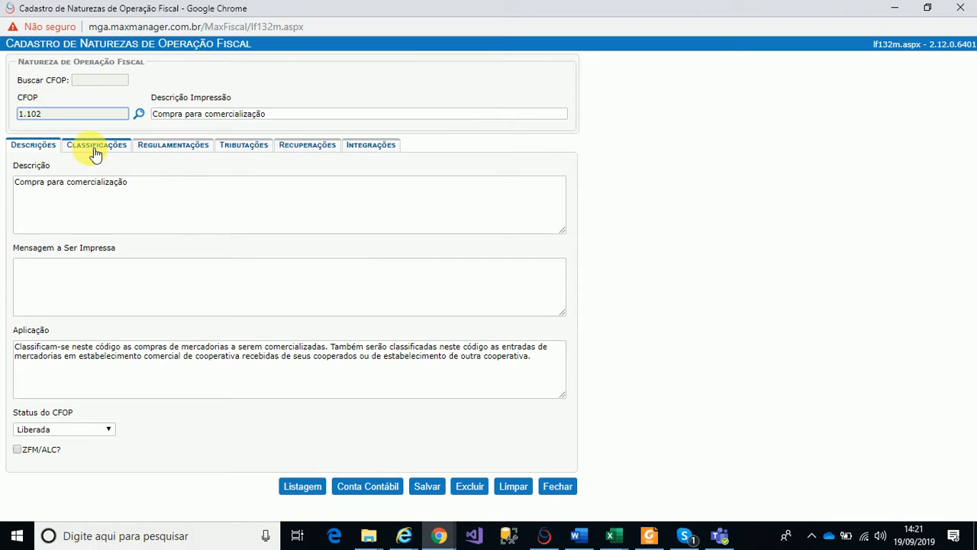
left_click(95, 146)
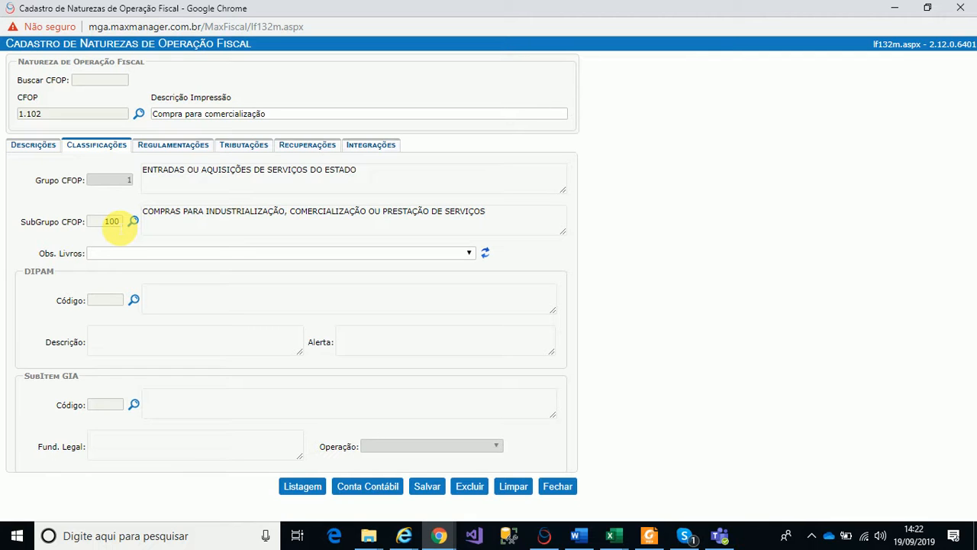
Reload the CFO 1.101 record through the consultation and return to its classifications
left_click(141, 115)
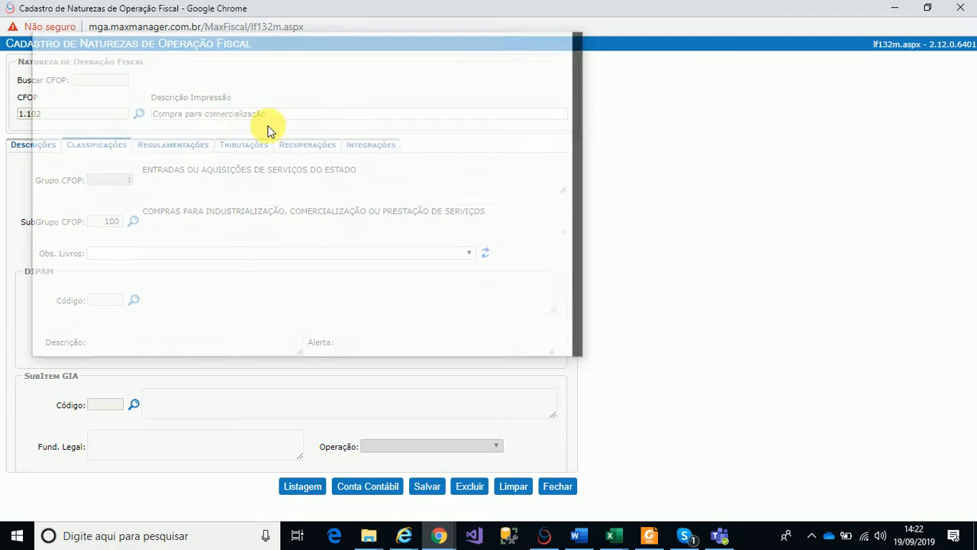
left_click(374, 104)
type("1")
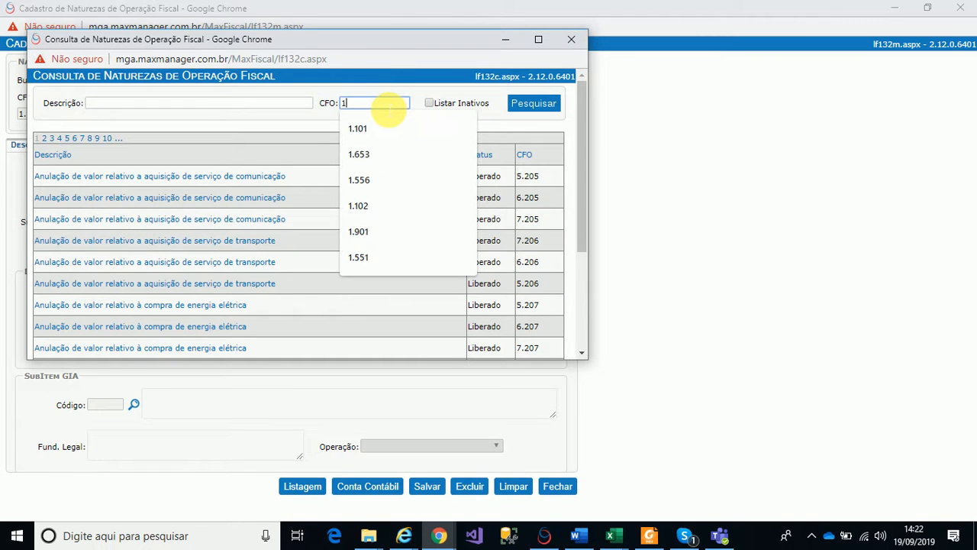
type(".101")
key("Return")
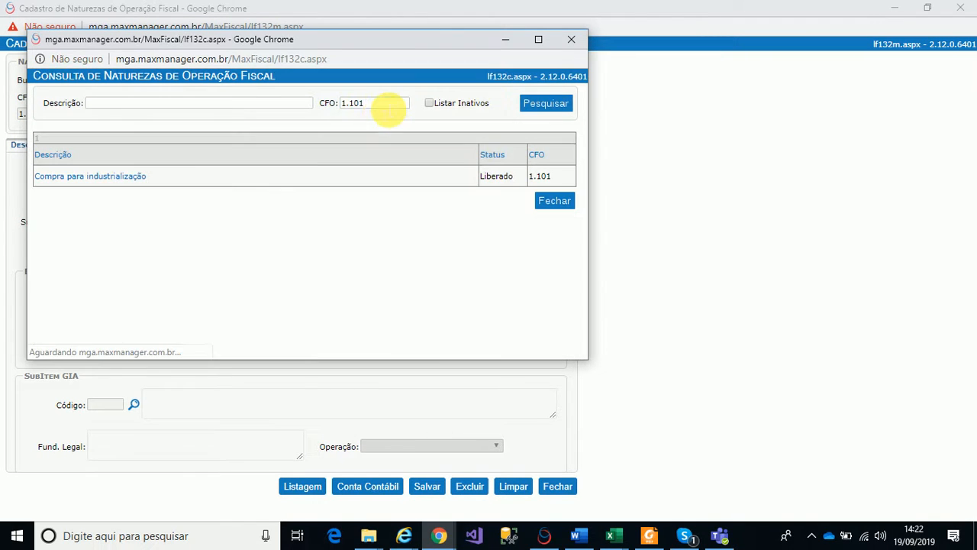
left_click(115, 182)
left_click(103, 147)
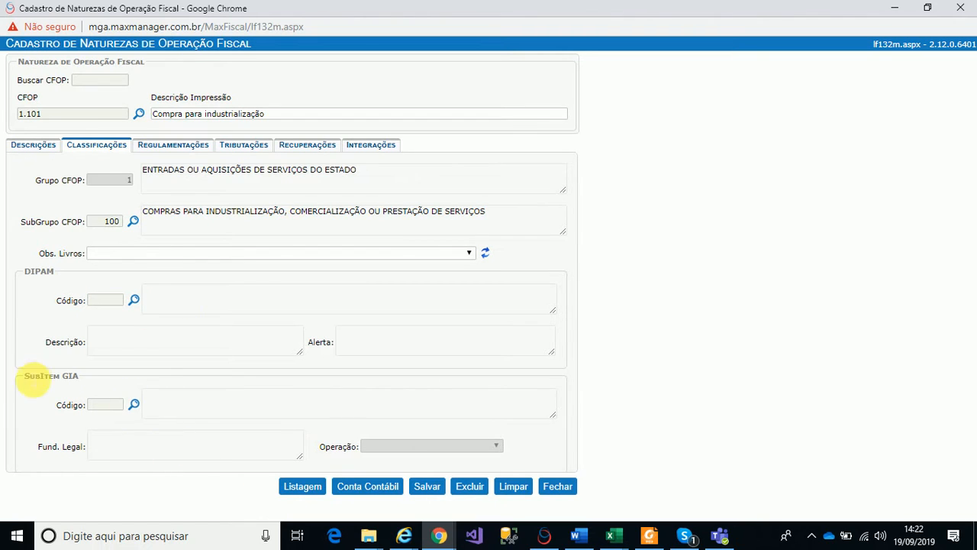
Check the Obs. Livros options of CFOP 1.101 and display the record's tax regulation fields
left_click(150, 253)
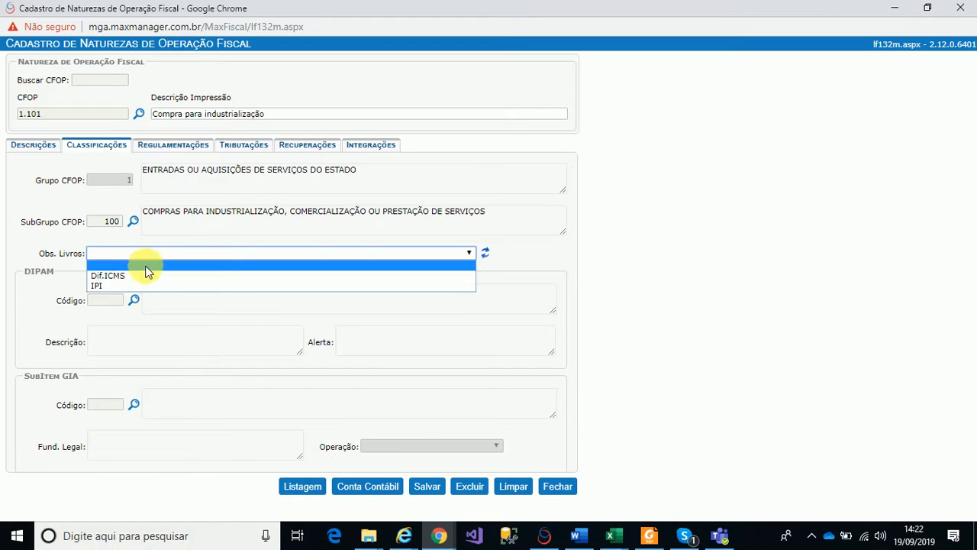
left_click(145, 251)
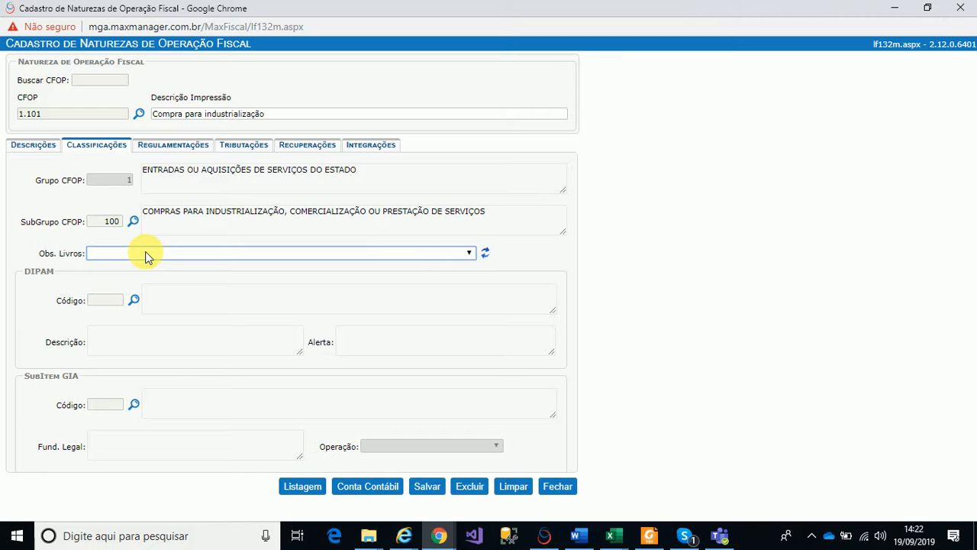
left_click(196, 149)
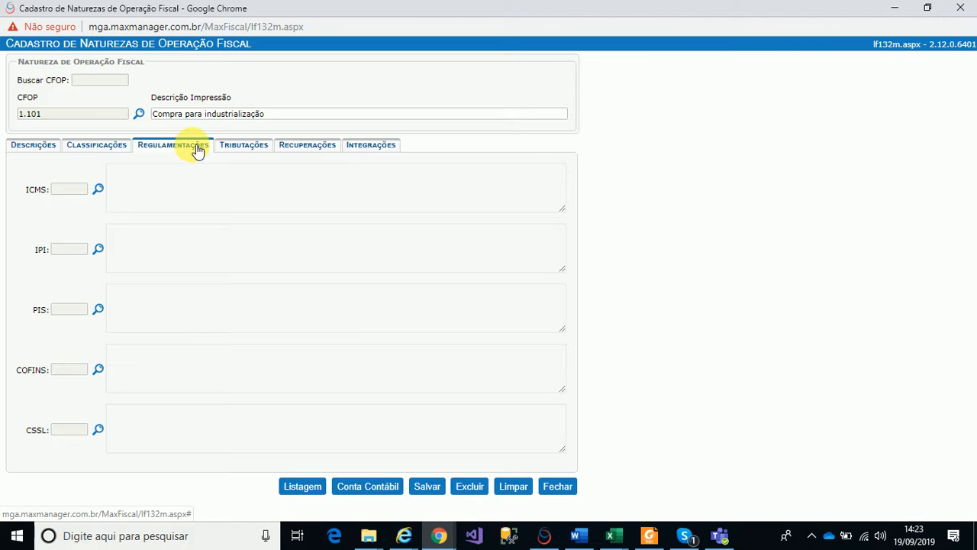
Switch to the TRIBUTAÇÃO - MGA workbook in Excel, look over the CFOP SAIDA sheet and find the TEXTOS LEGAIS section on the NCM sheet
left_click(610, 538)
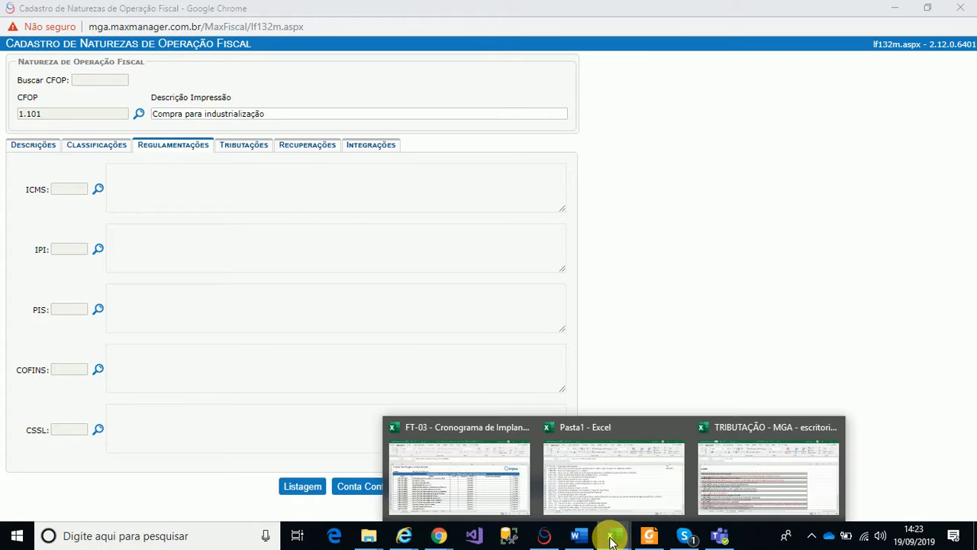
left_click(709, 493)
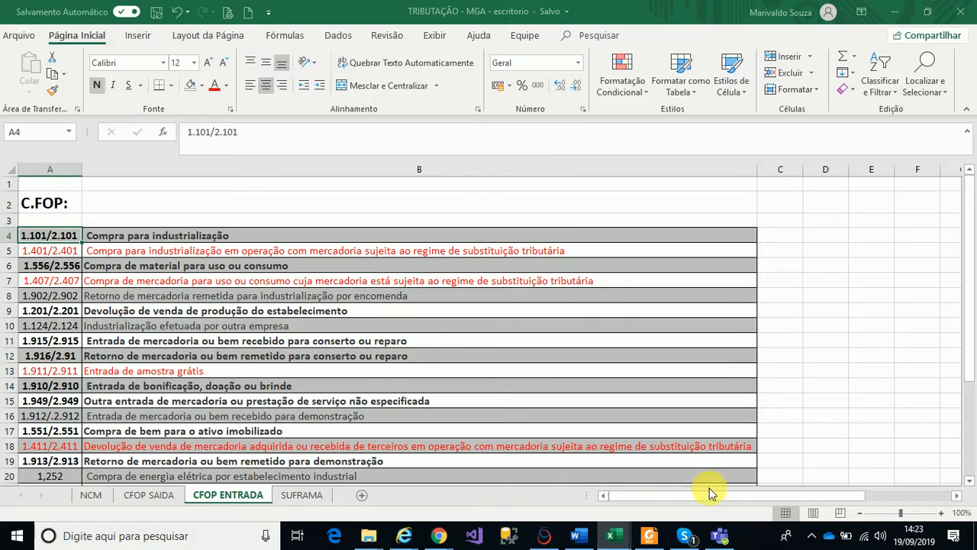
left_click(90, 497)
left_click(152, 497)
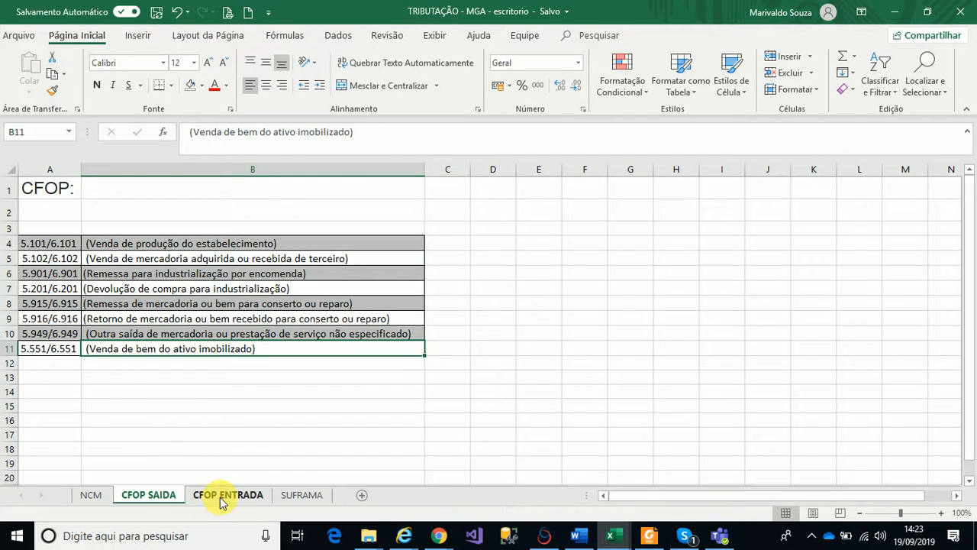
scroll(168, 410, "down", 4)
scroll(153, 450, "up", 4)
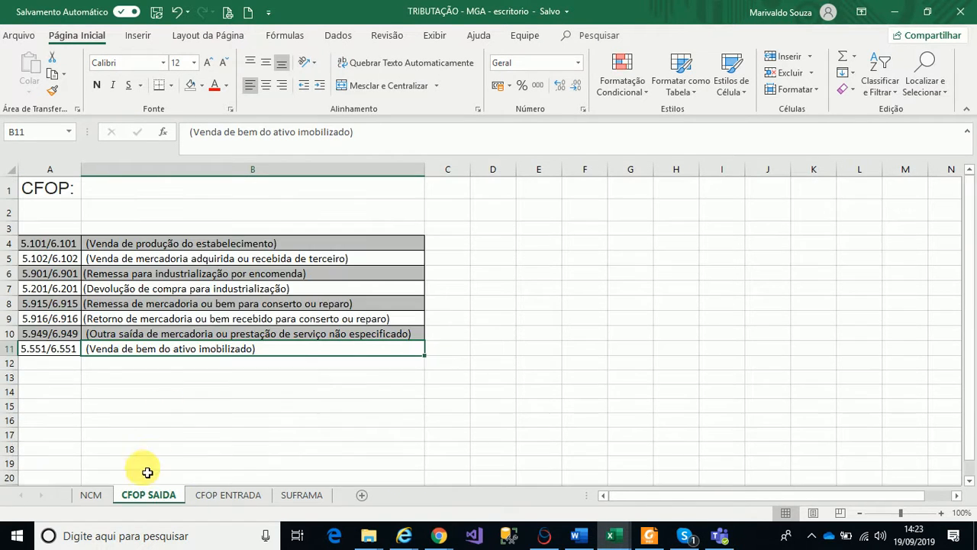
left_click(90, 495)
scroll(171, 394, "down", 9)
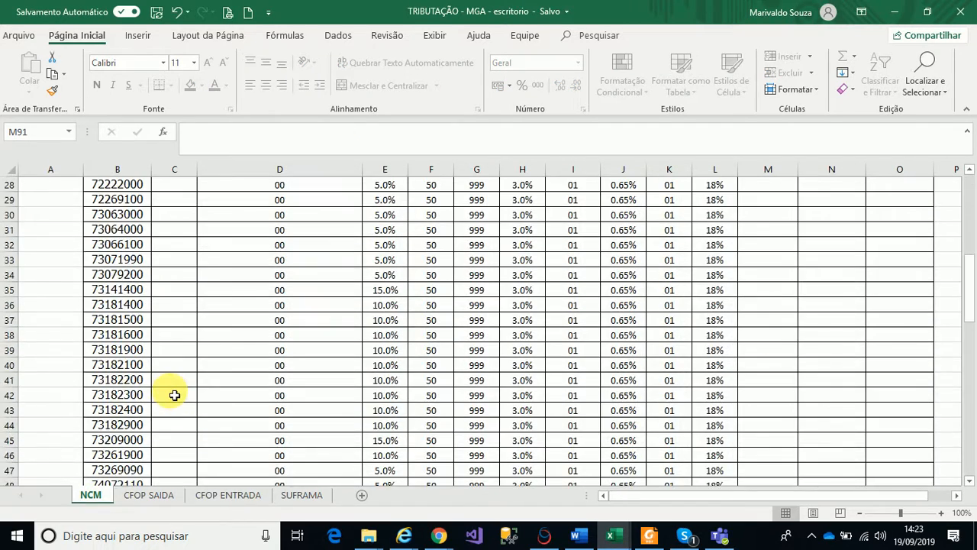
scroll(175, 395, "down", 16)
scroll(183, 405, "up", 2)
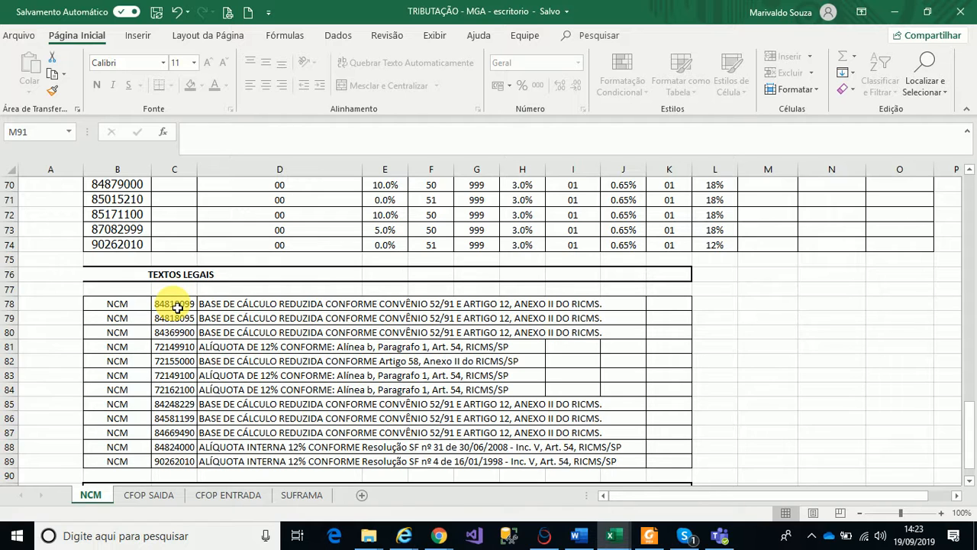
Return to the CFOP 1.101 record in MaxManager, check its ICMS regulation field and display the record's tax settings
key("alt+Tab")
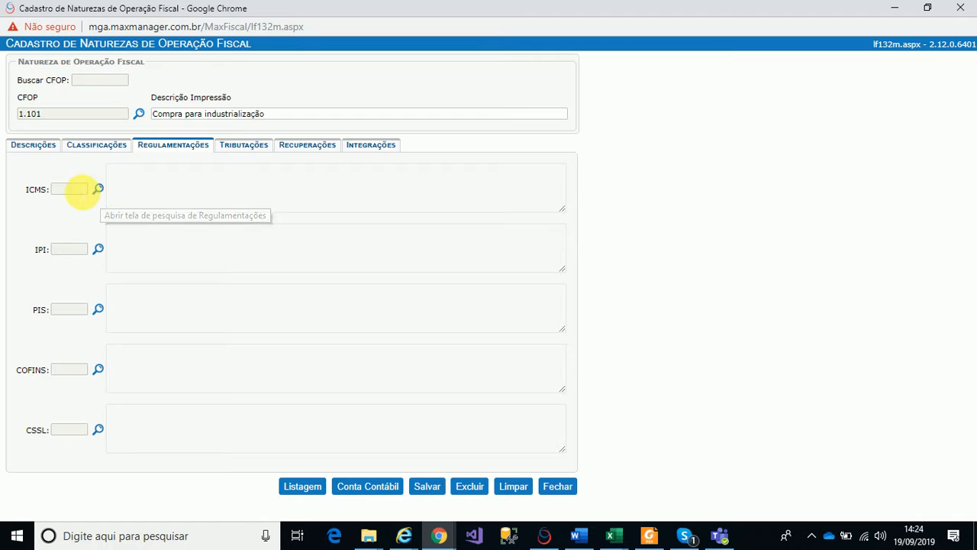
left_click(82, 190)
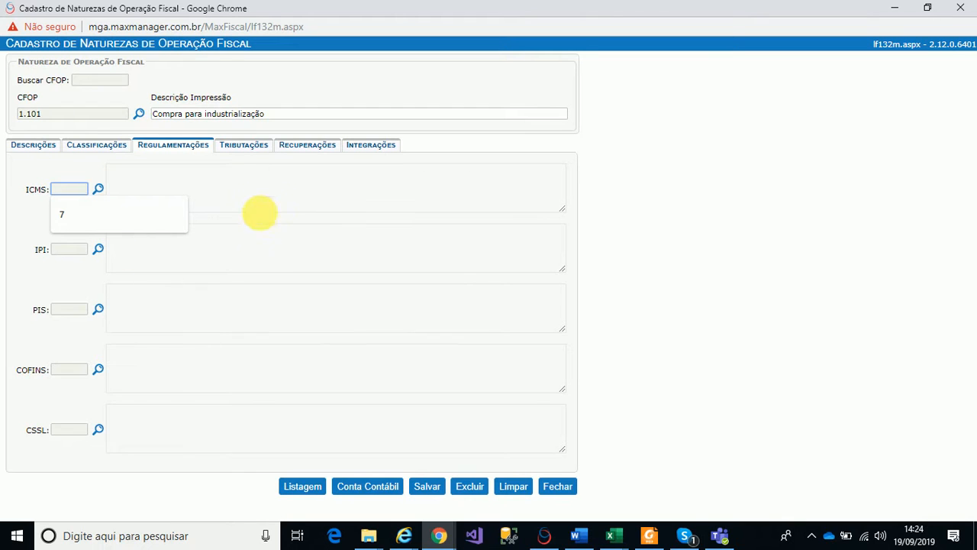
left_click(262, 211)
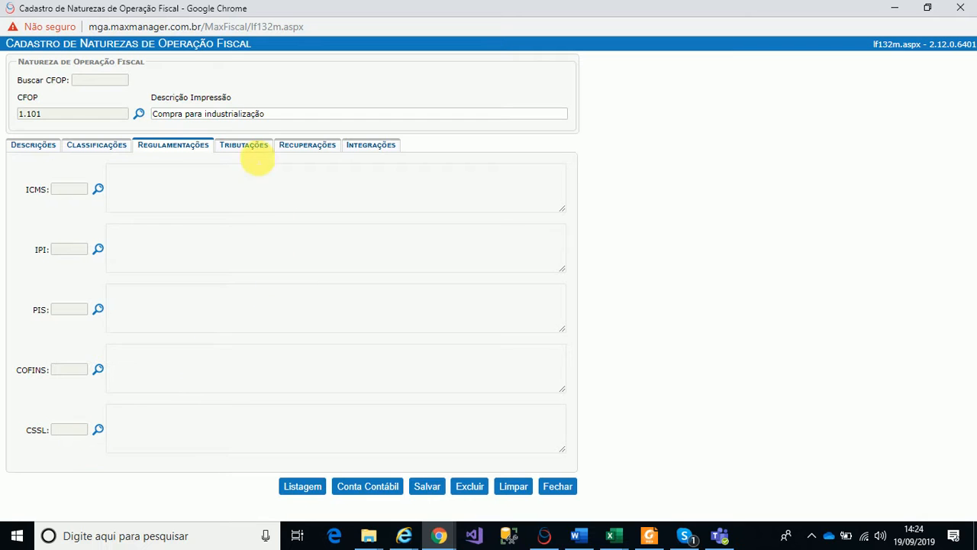
left_click(260, 153)
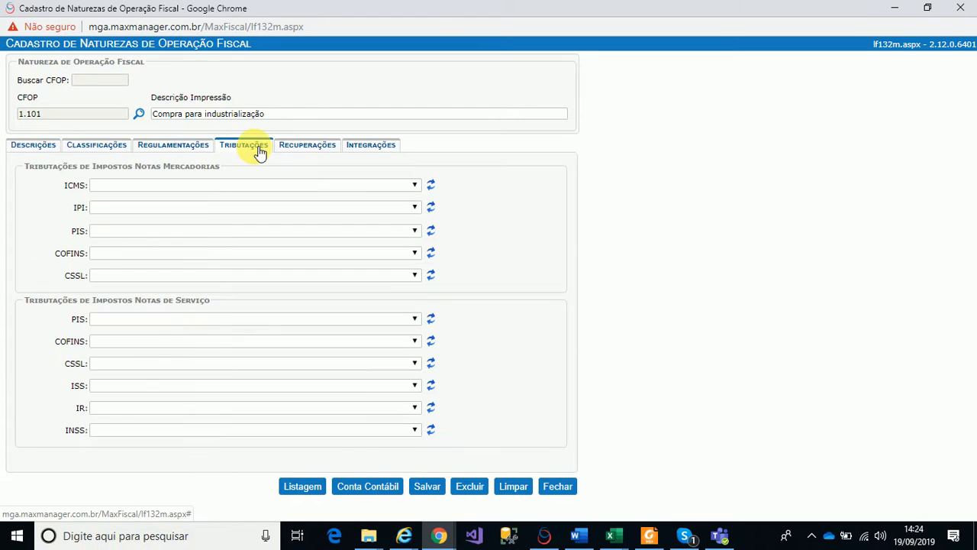
Examine the ICMS, IPI and PIS taxation options for goods invoices and compare them with the record's regulation fields
left_click(229, 185)
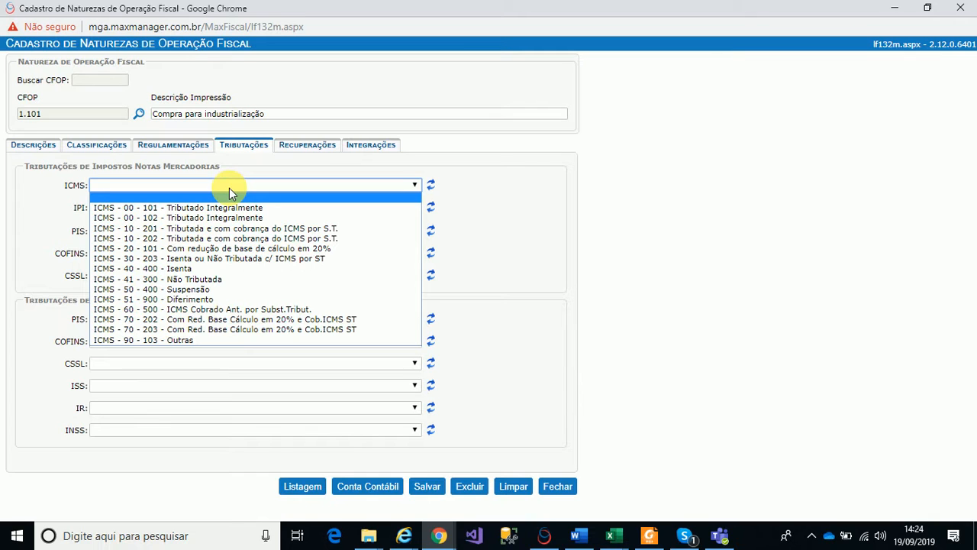
left_click(229, 188)
left_click(203, 207)
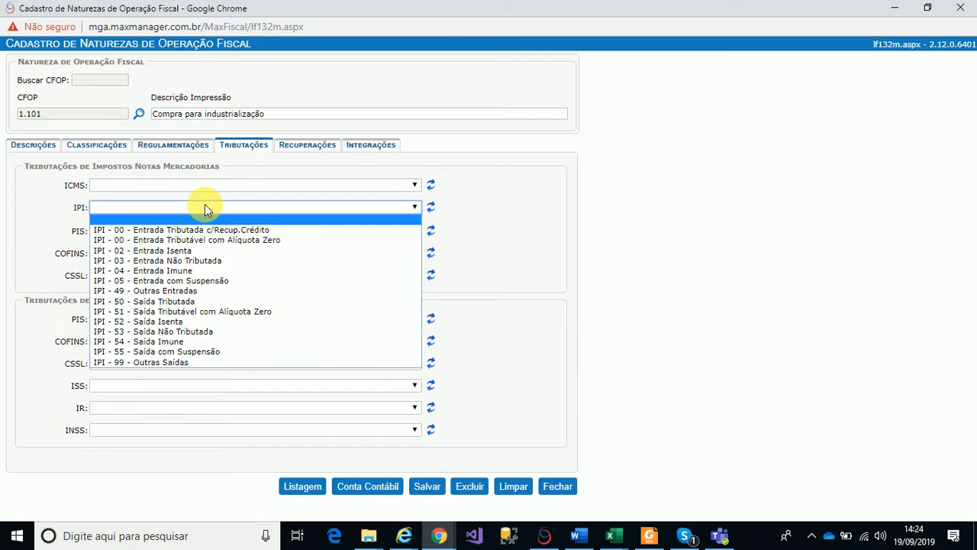
left_click(204, 206)
left_click(193, 231)
left_click(194, 230)
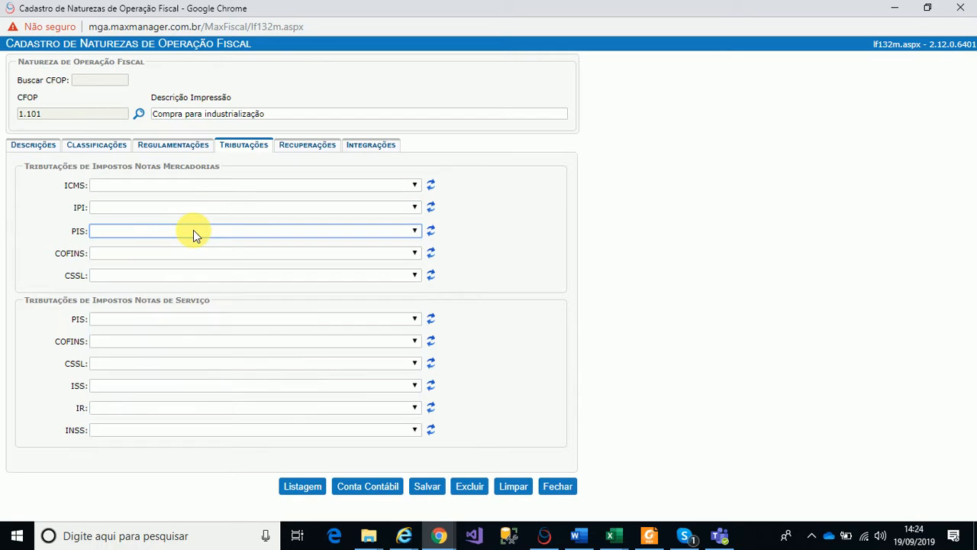
left_click(195, 185)
left_click(196, 185)
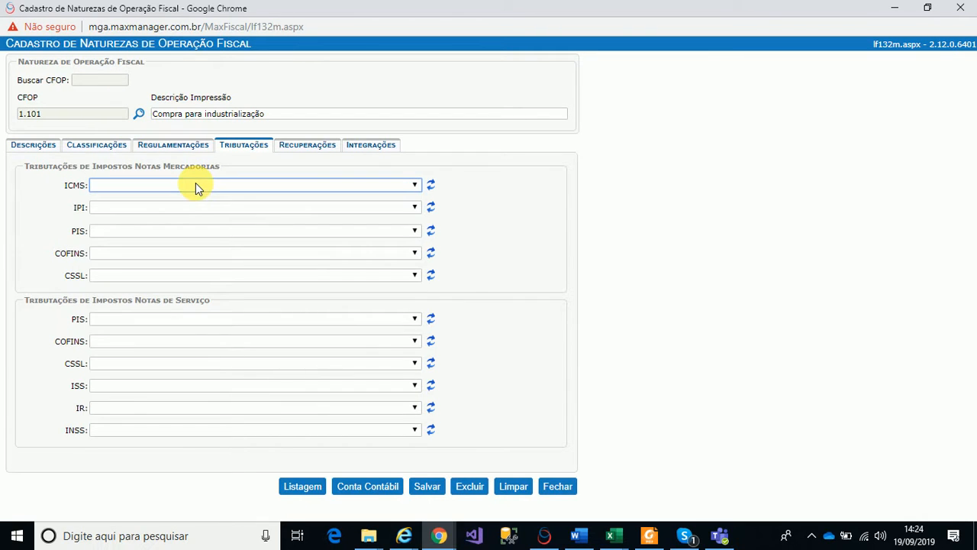
left_click(183, 147)
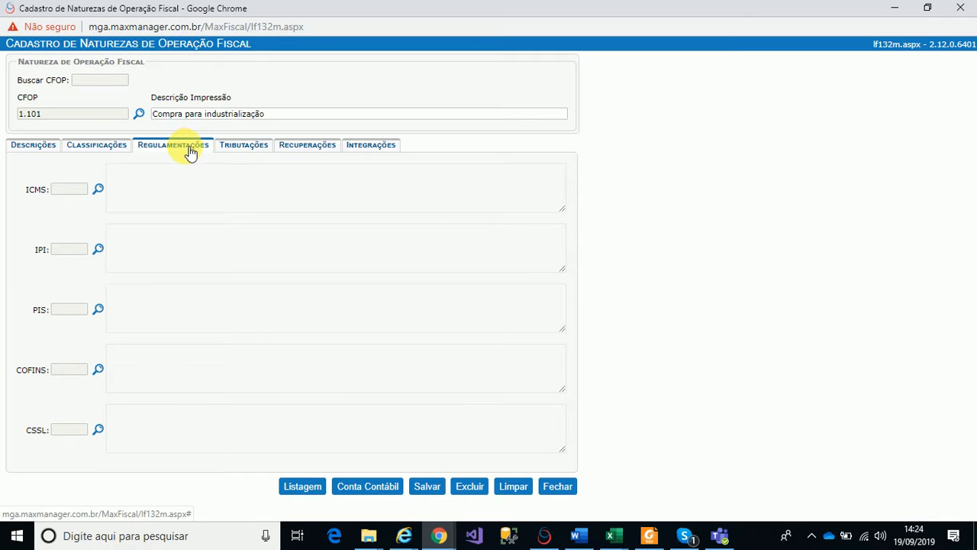
left_click(244, 150)
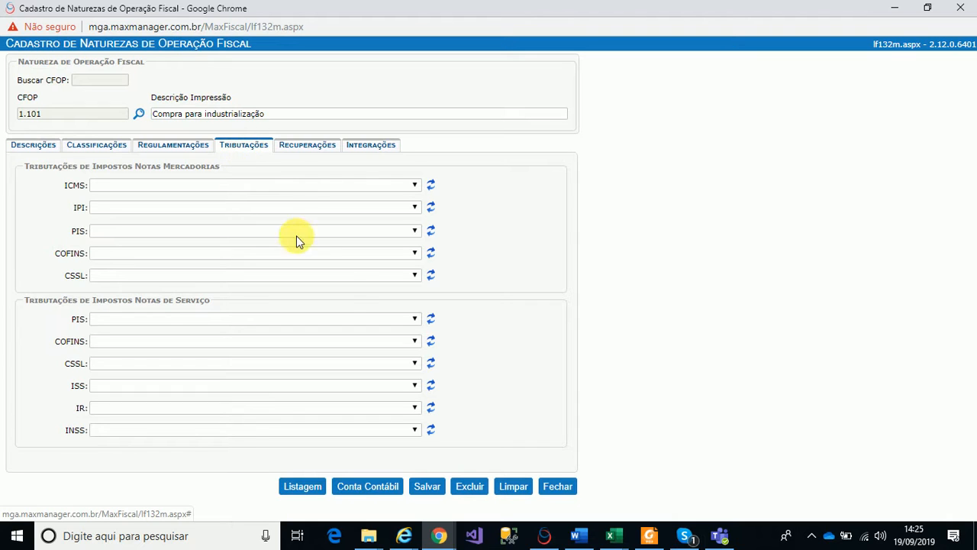
Search the Consulta de Naturezas de Operação Fiscal for CFO 1.901 and for CFO 1.902
left_click(141, 115)
left_click(357, 104)
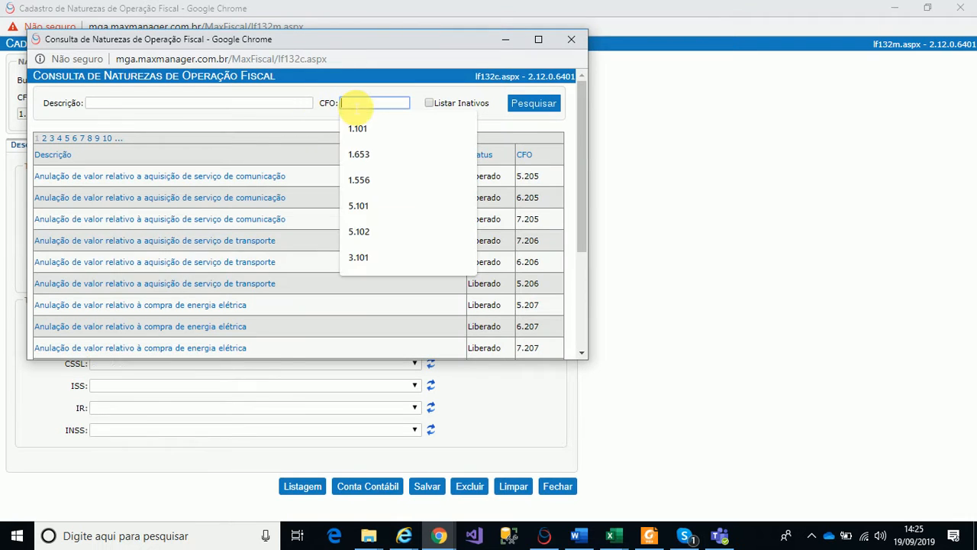
type("1.901")
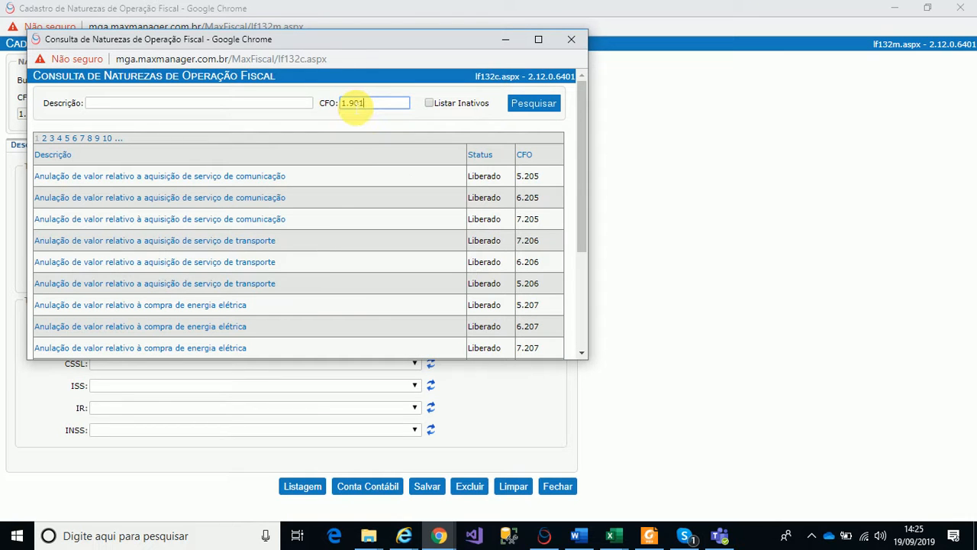
key("Return")
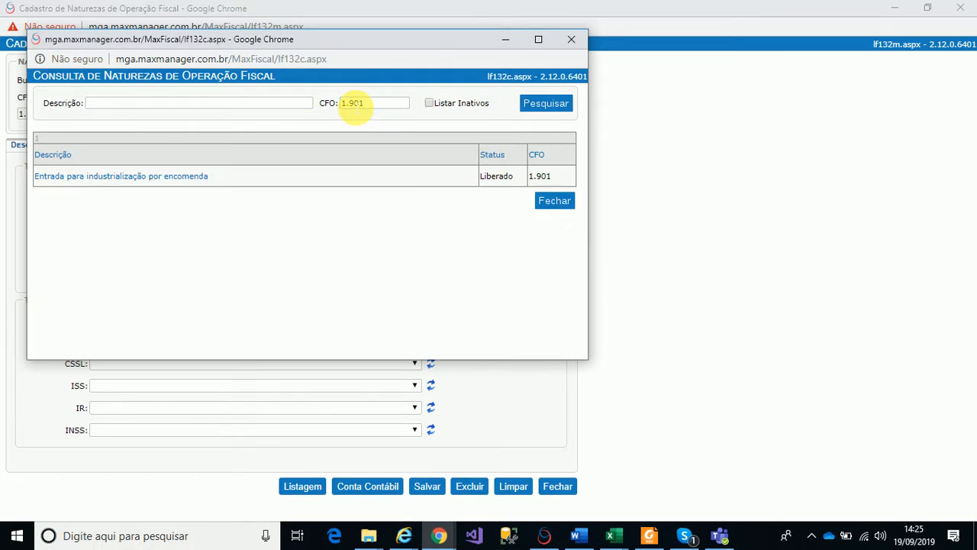
left_click(374, 104)
key("BackSpace")
type("2")
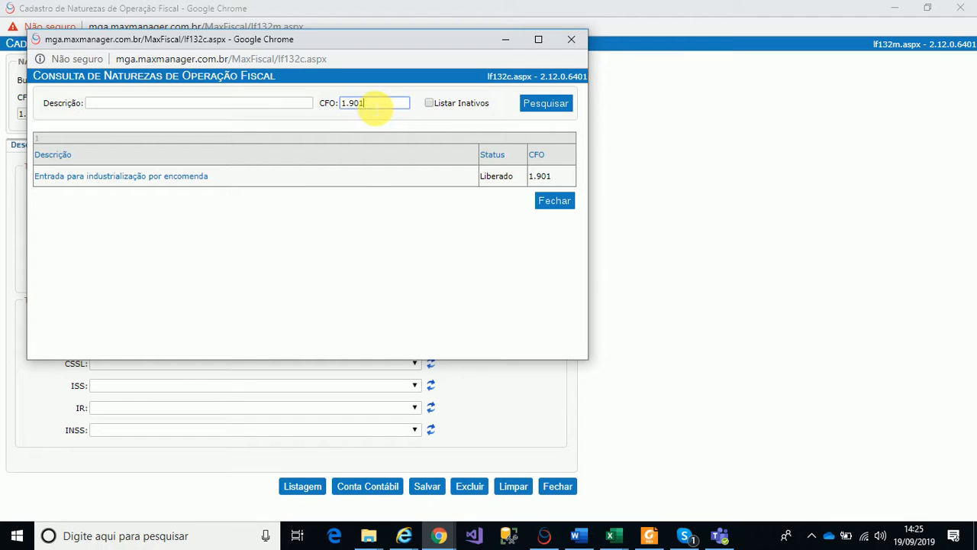
key("Return")
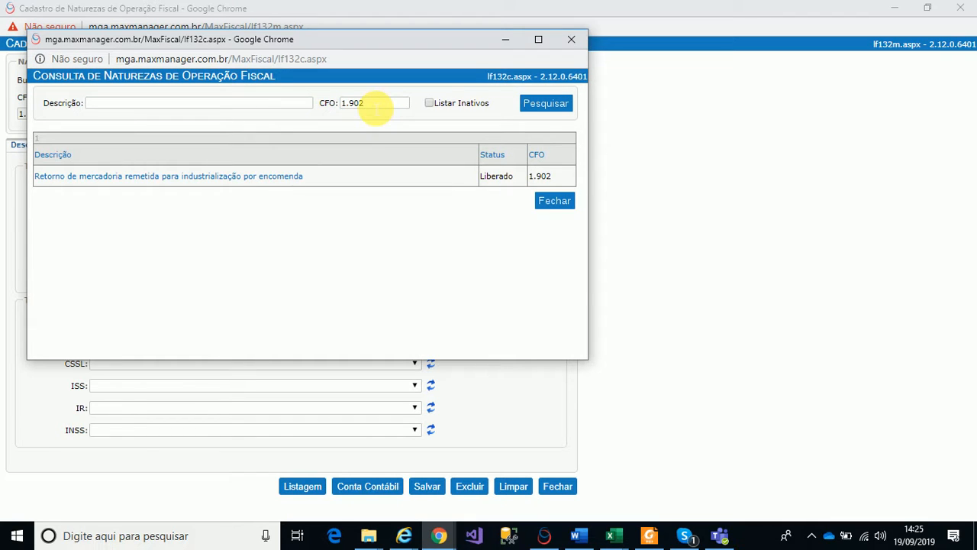
Search the consultation by the description INDUSTRIALIZAÇÃO instead of a CFO code, look through the matches and close it
double_click(365, 104)
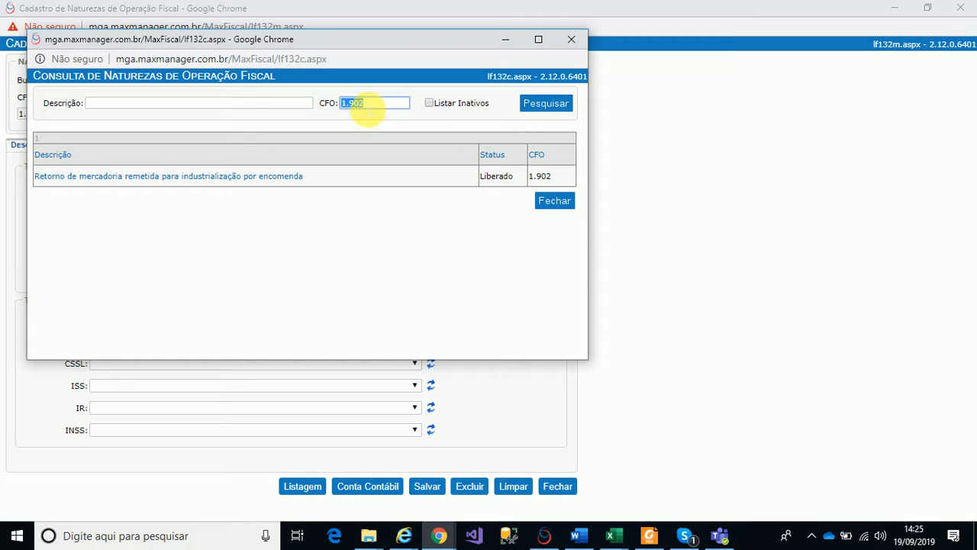
key("BackSpace")
left_click(290, 107)
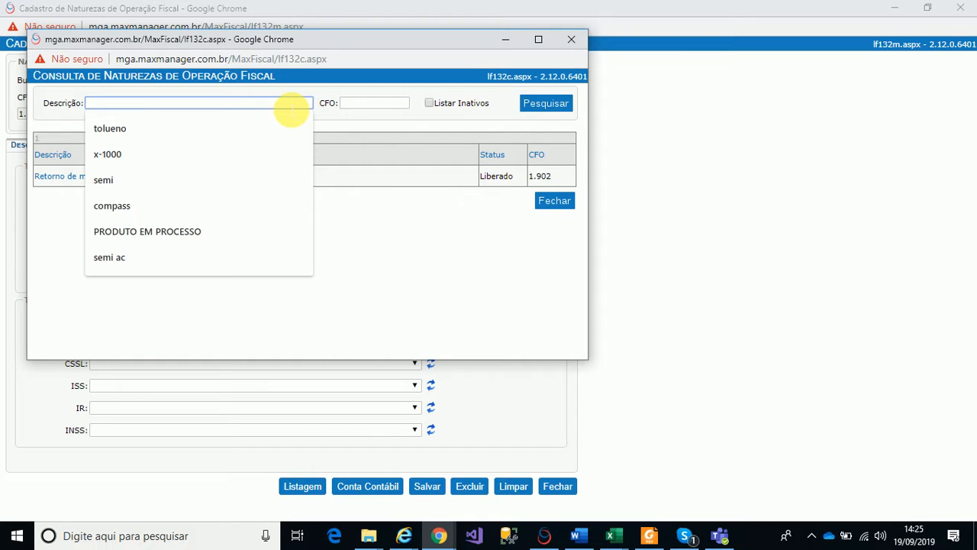
type("INDUSTRIAL")
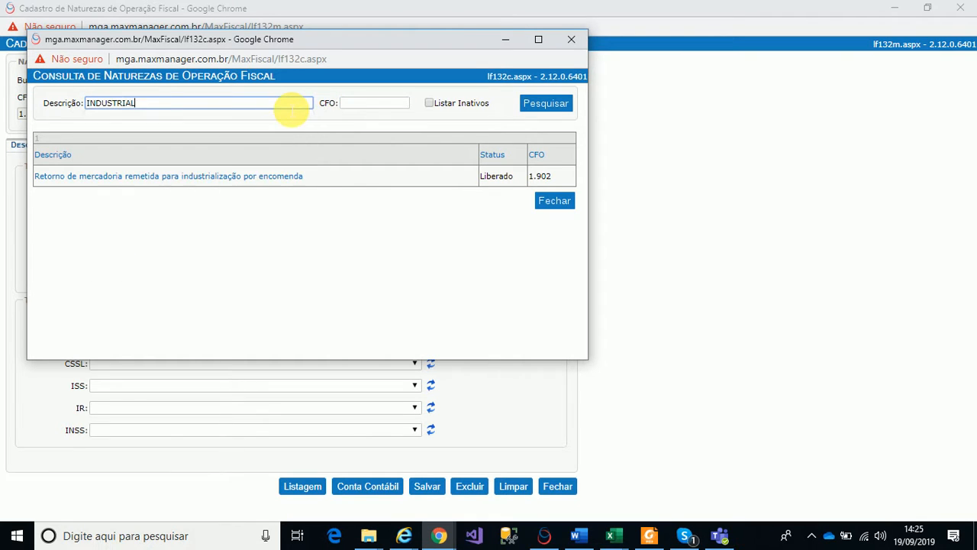
type("IZAÇÃO")
key("Return")
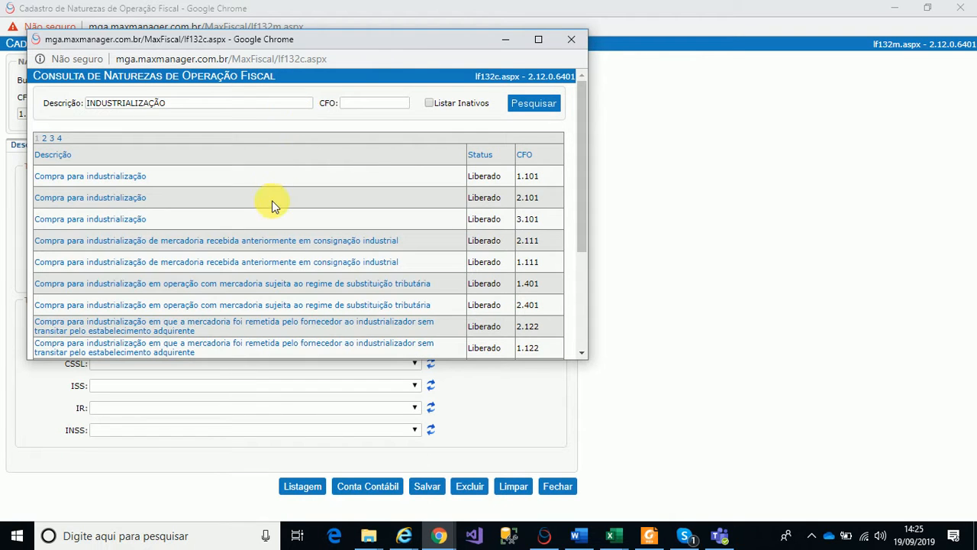
scroll(269, 204, "down", 3)
scroll(270, 208, "up", 5)
left_click(571, 39)
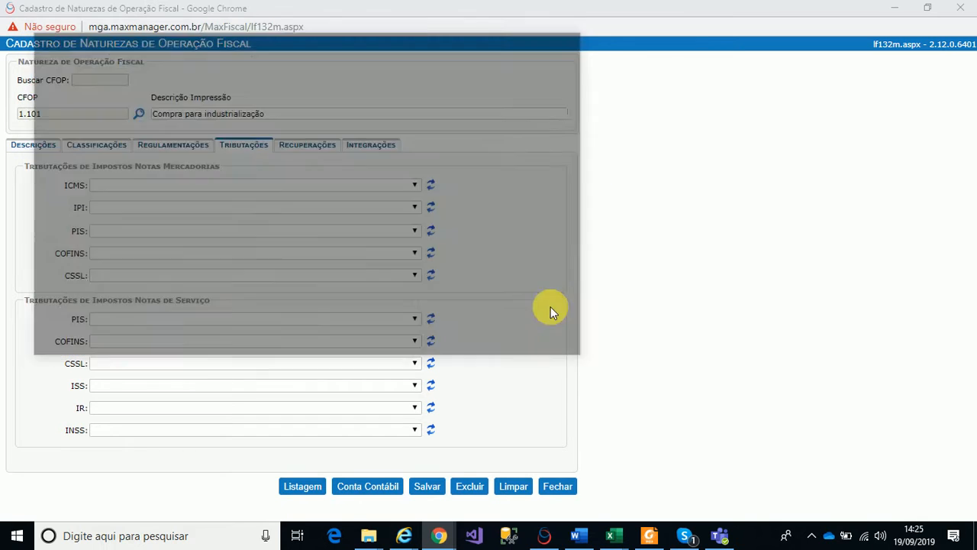
Switch to the TRIBUTAÇÃO - MGA workbook in Excel and find the code for Remessa para industrialização por encomenda on the CFOP SAIDA sheet
mouse_move(612, 533)
left_click(742, 489)
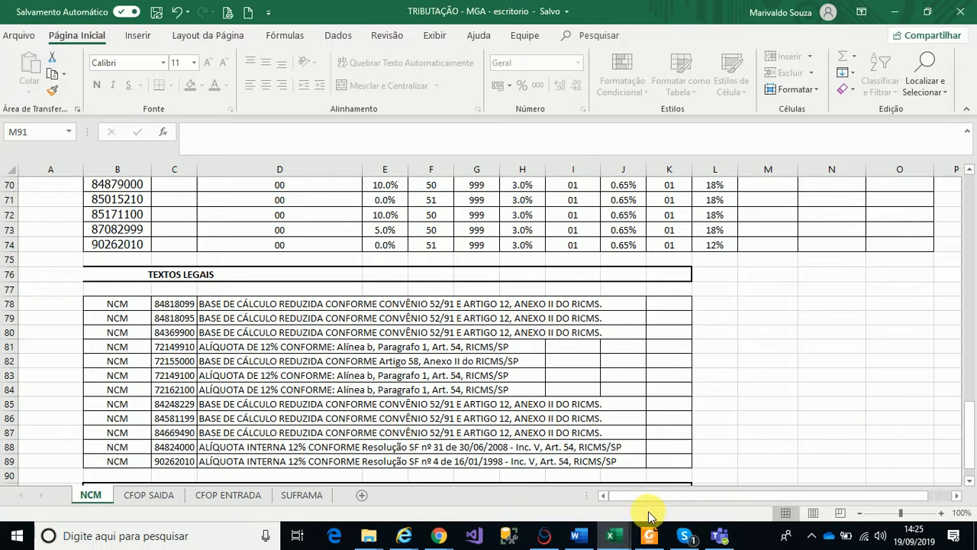
mouse_move(582, 513)
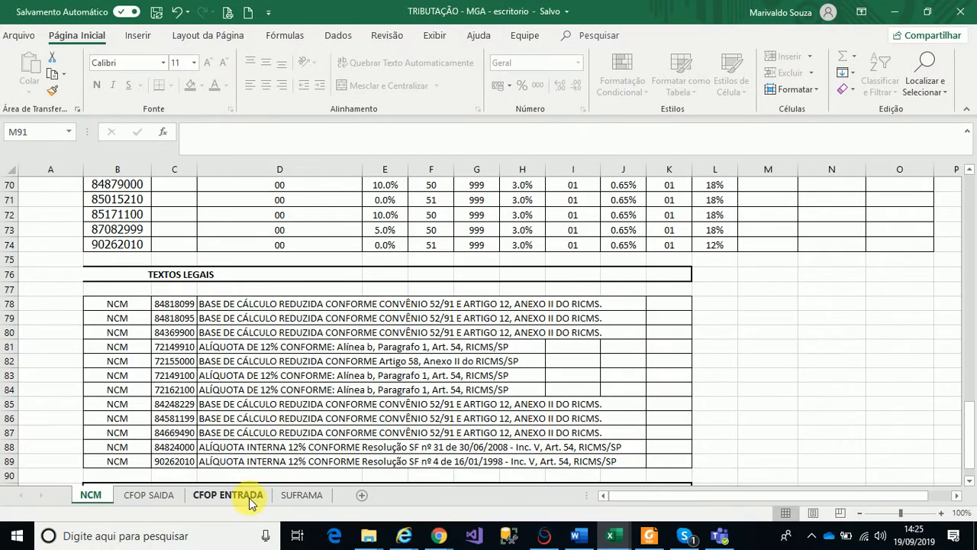
left_click(164, 497)
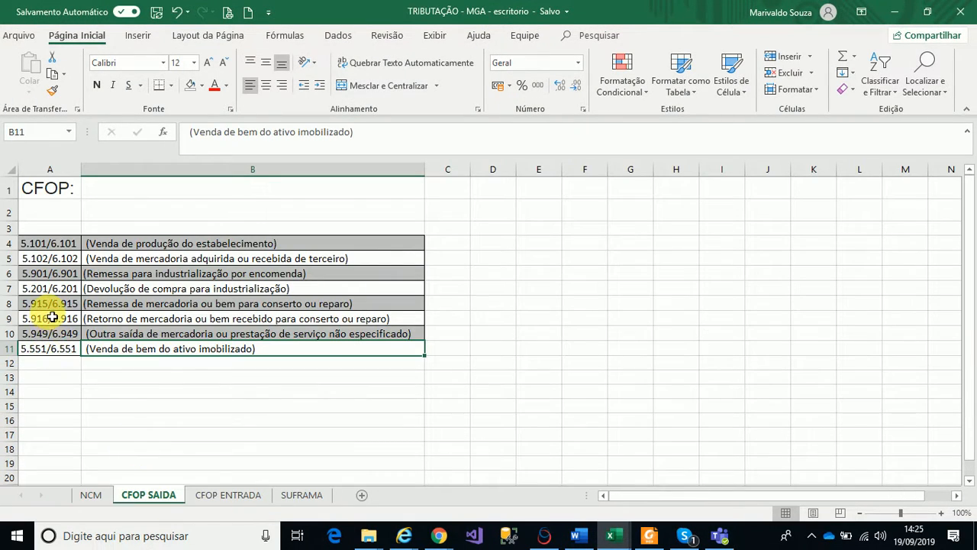
left_click(119, 277)
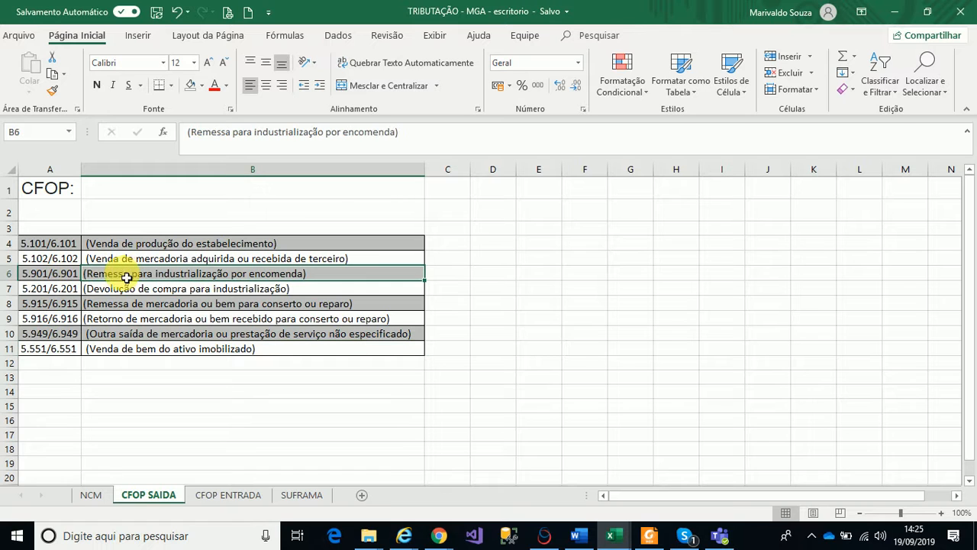
left_click(55, 275)
Return to the Cadastro de Naturezas de Operação Fiscal in MaxManager and load CFO 5.901 through the consultation
key("alt+Tab")
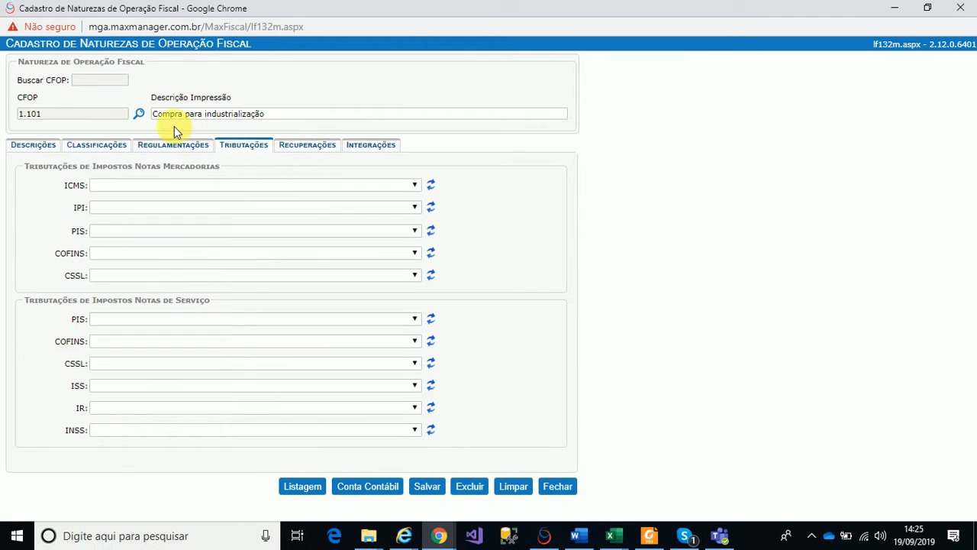
left_click(138, 113)
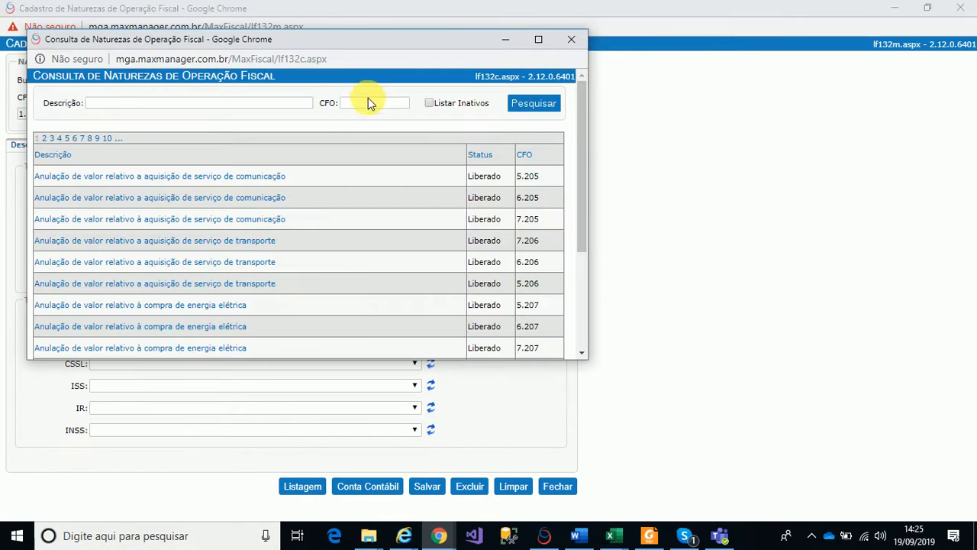
left_click(370, 102)
type("5.901")
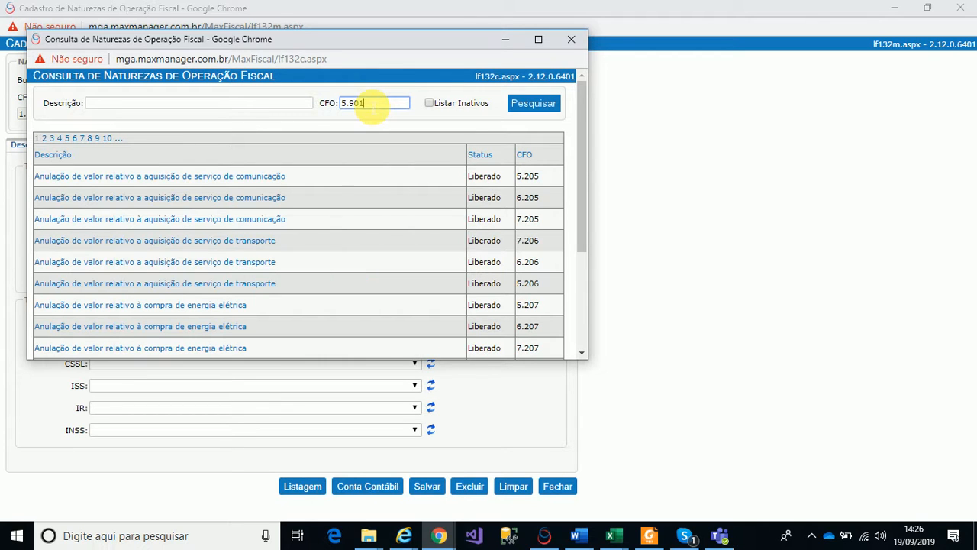
key("Return")
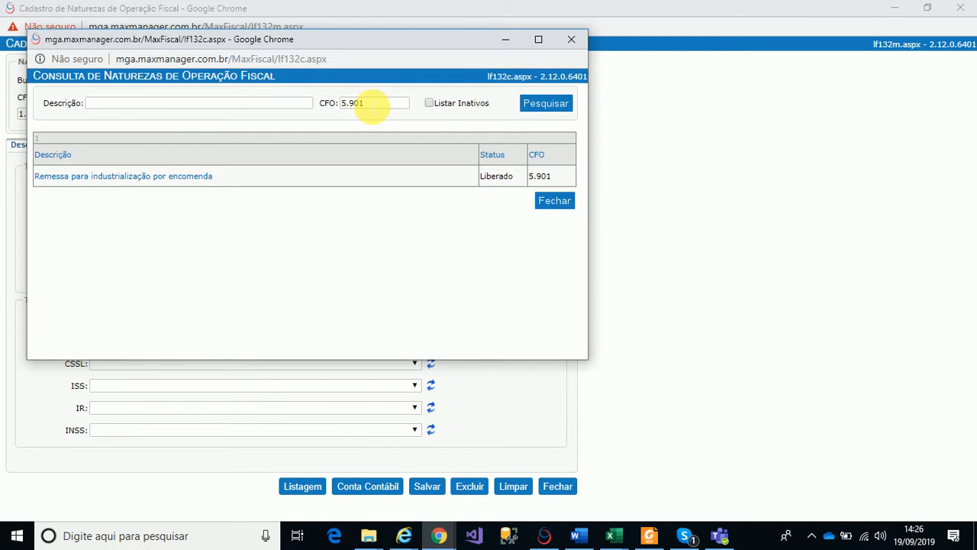
left_click(157, 175)
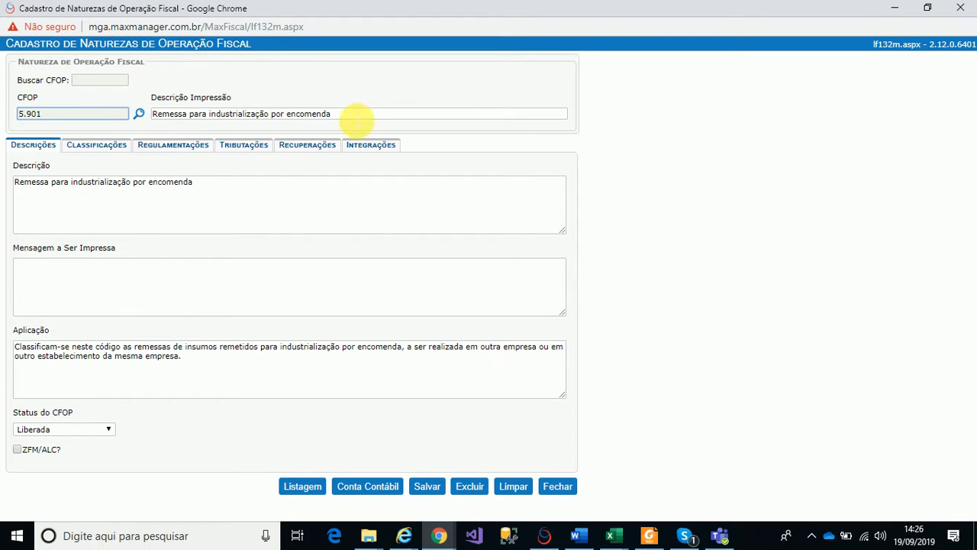
Check the Descrição Impressão and Descrição texts of CFOP 5.901 and display its classifications
left_click_drag(356, 116, 147, 125)
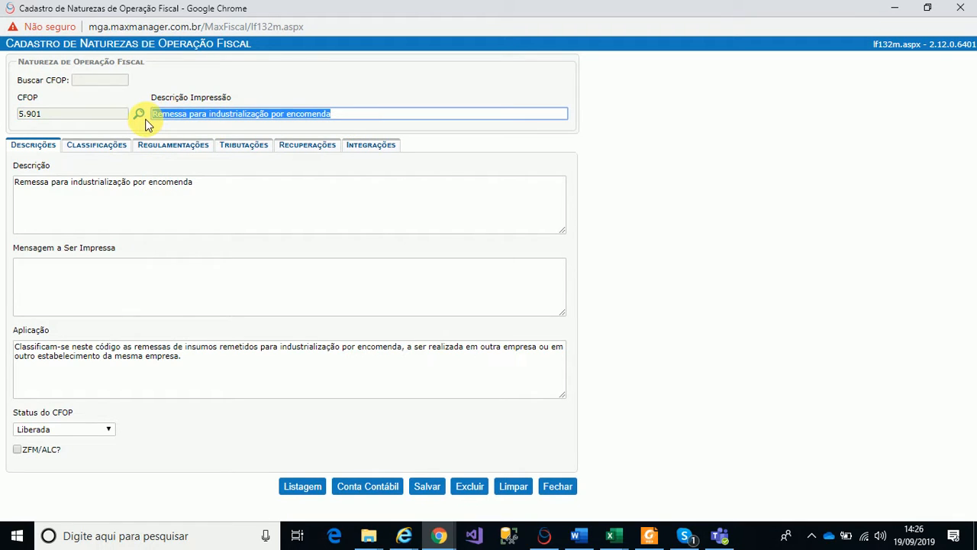
left_click_drag(226, 194, 10, 199)
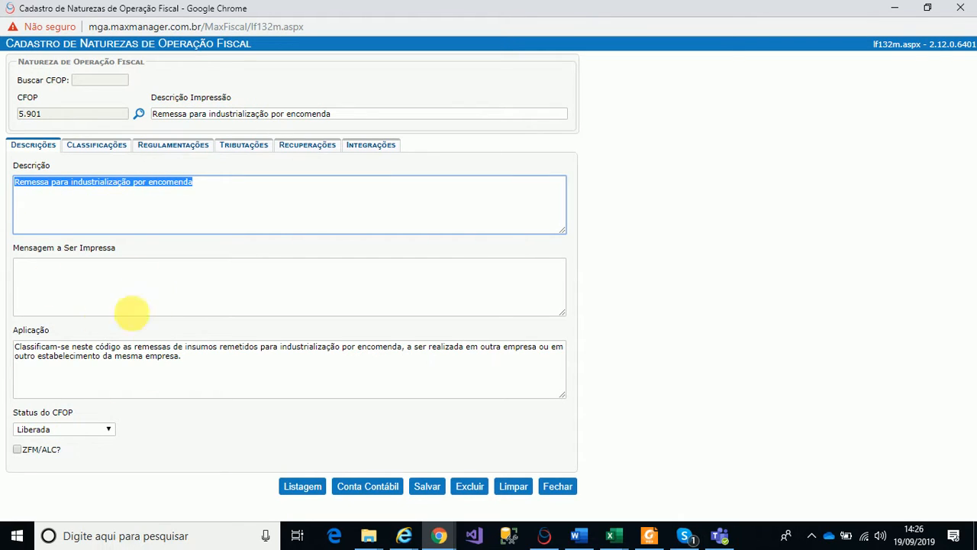
left_click(103, 146)
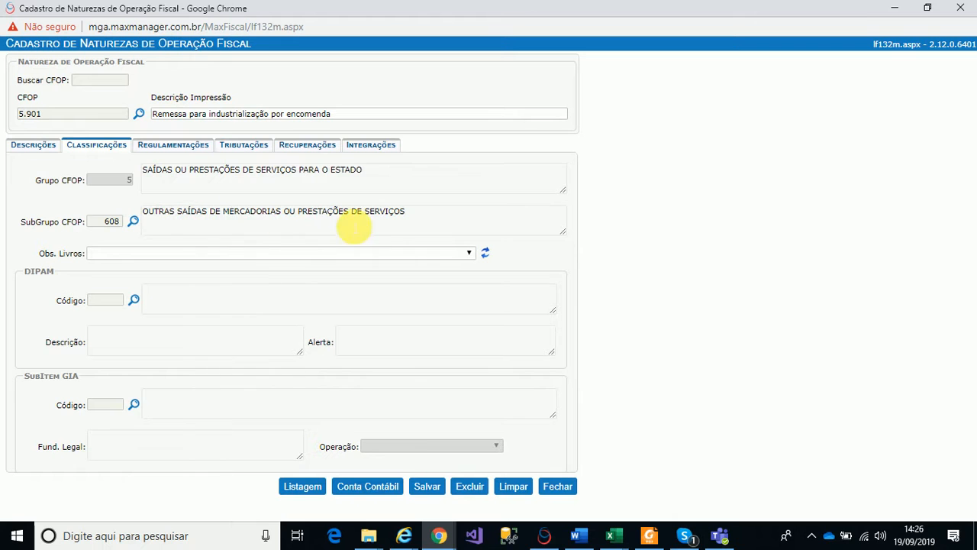
Open the SubGrupos CFOP registration from the SubGrupo CFOP field and load subgroup 608
left_click(105, 221)
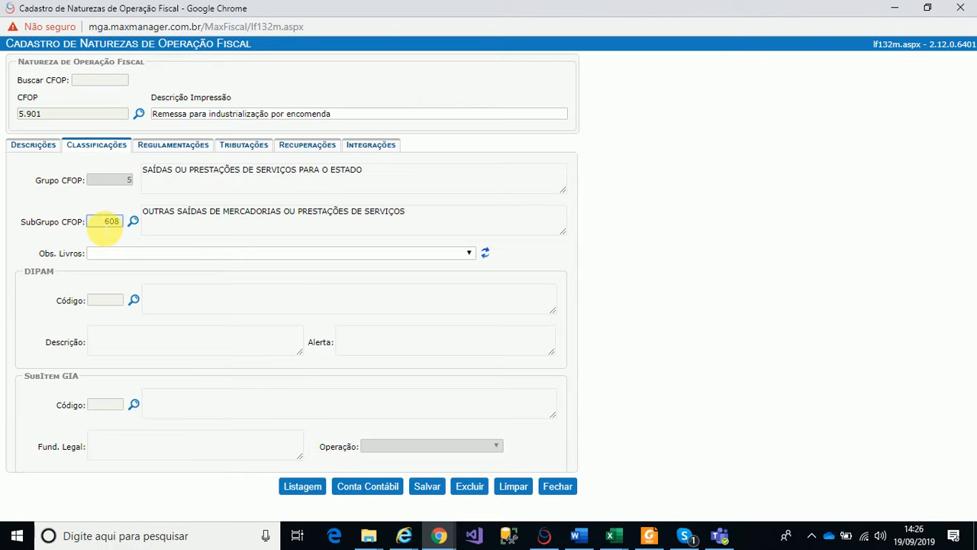
double_click(105, 225)
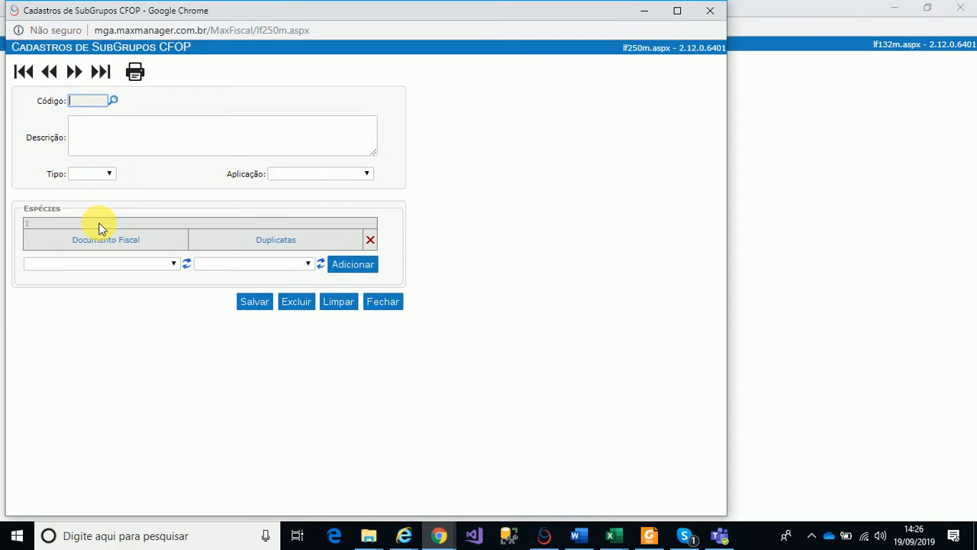
type("608")
key("Return")
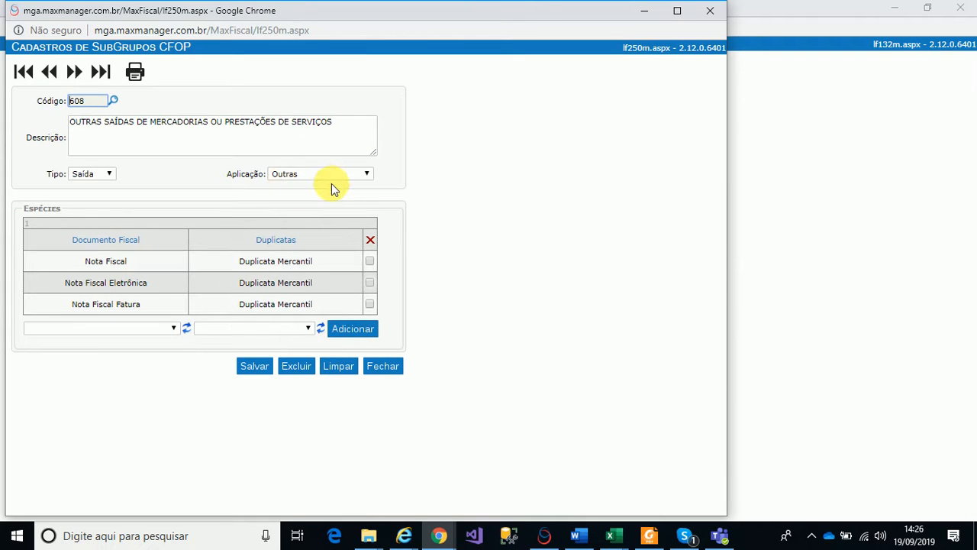
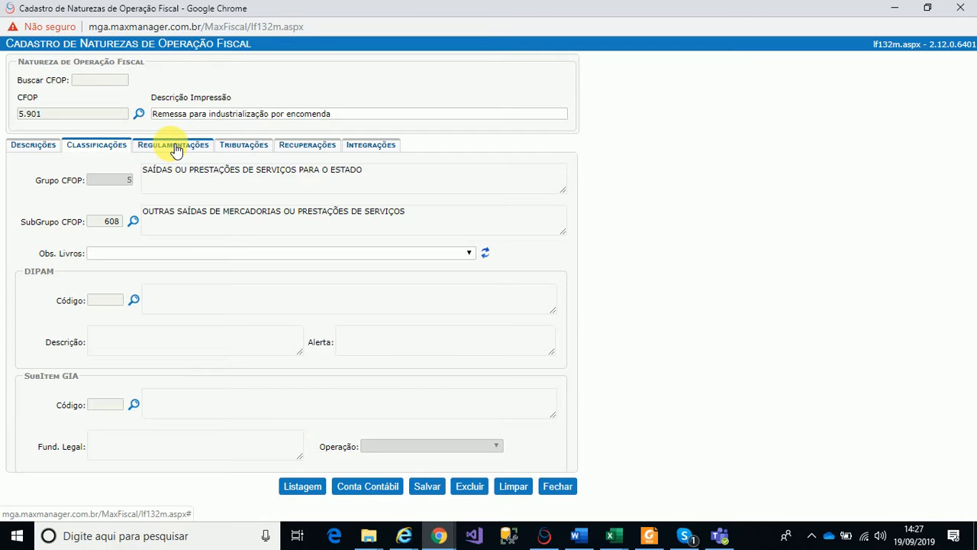
Display the regulations of CFOP 5.901, then switch to the tax workbook in Excel and examine TEXTOS LEGAIS on the NCM sheet
left_click(175, 147)
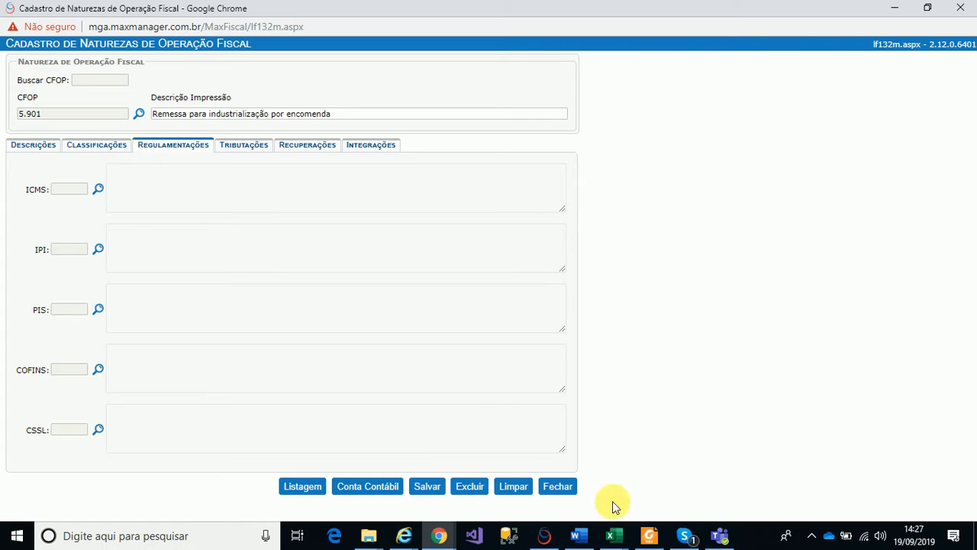
left_click(610, 533)
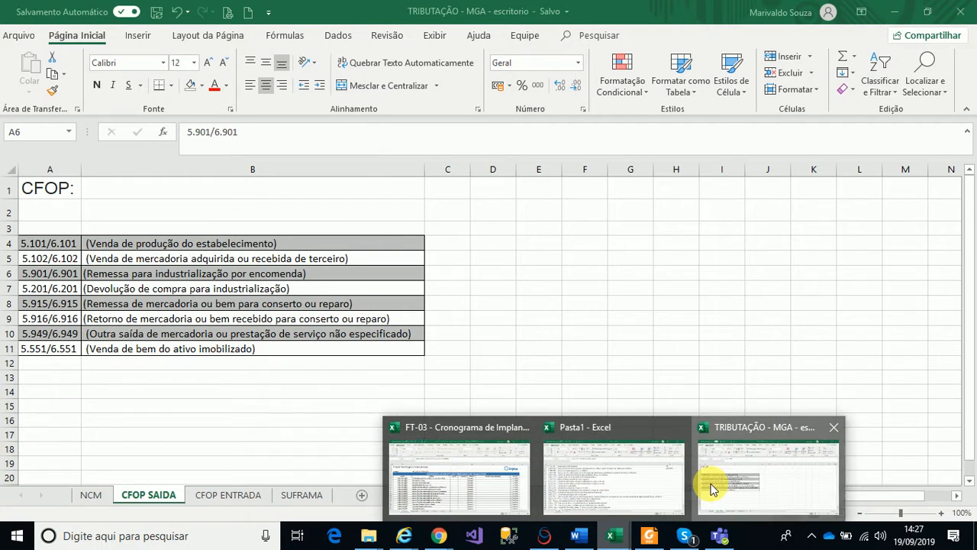
left_click(710, 488)
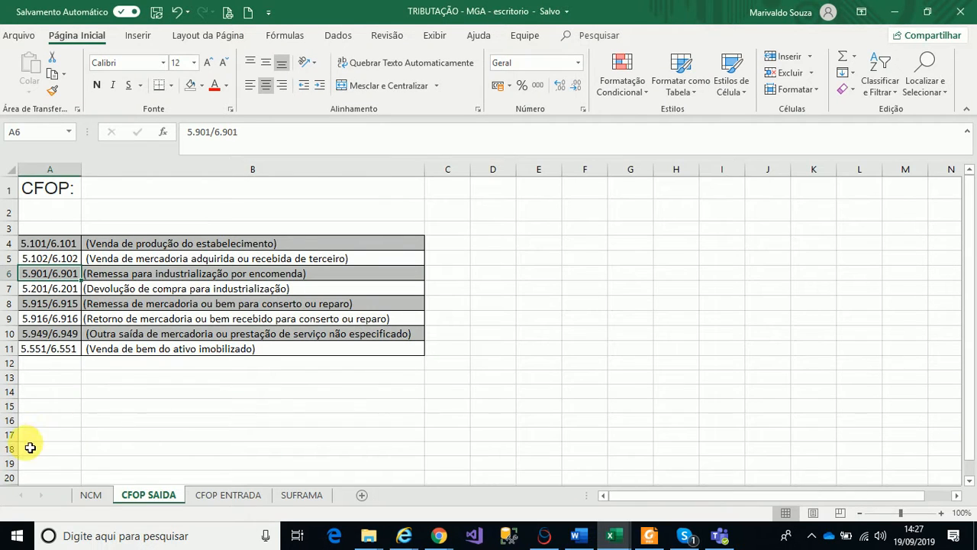
left_click(91, 494)
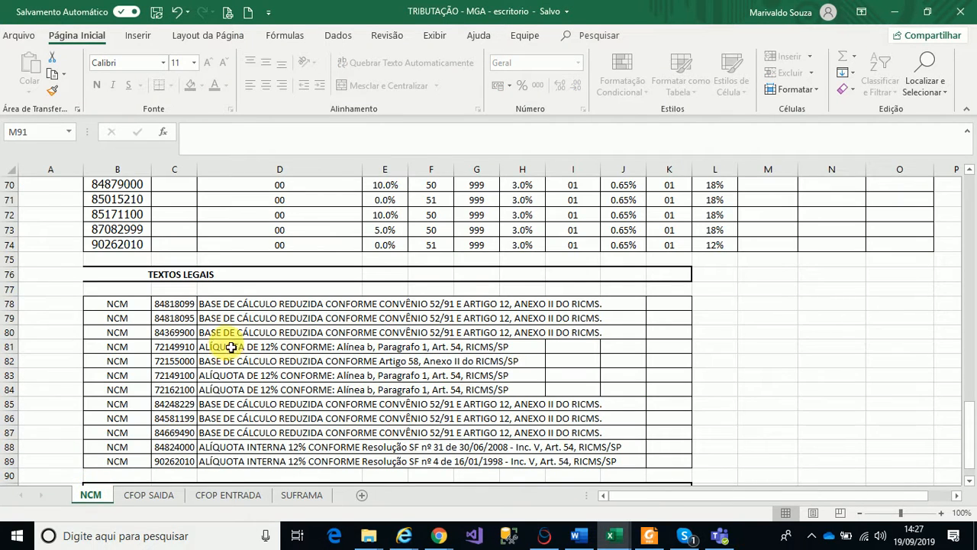
scroll(240, 412, "down", 1)
scroll(240, 417, "down", 1)
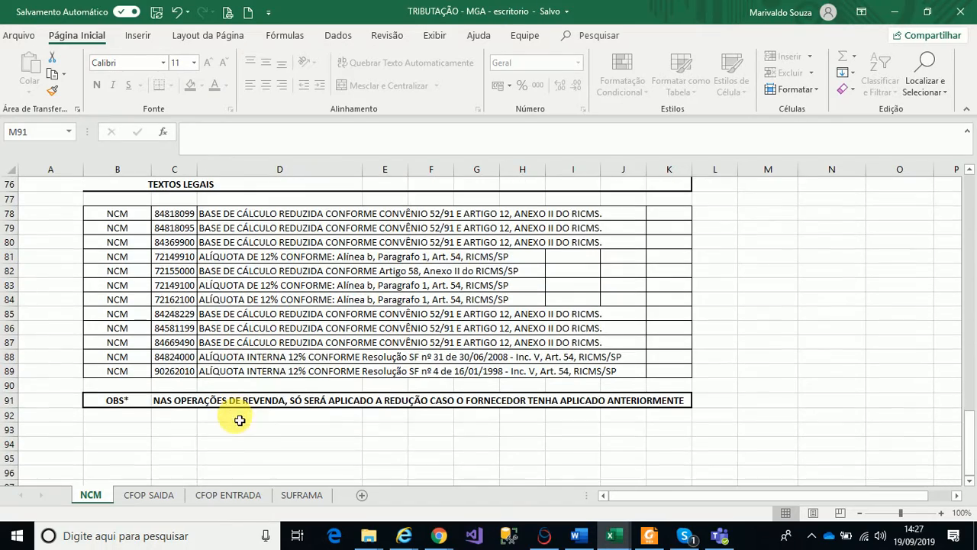
scroll(239, 429, "down", 1)
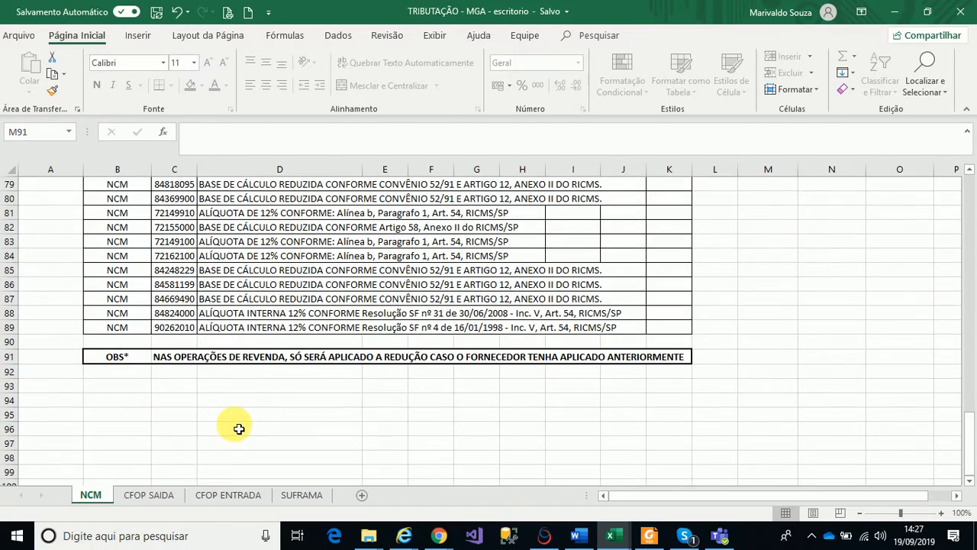
scroll(239, 429, "up", 2)
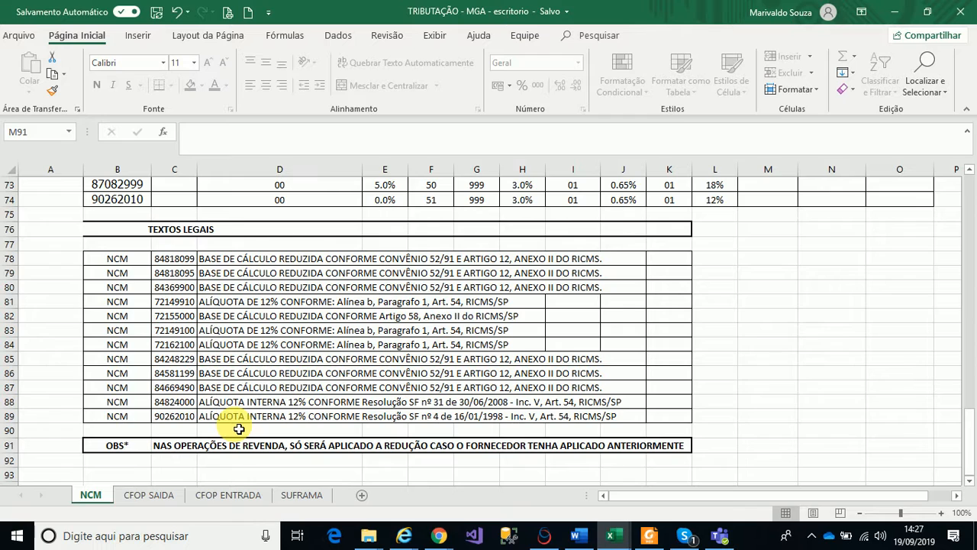
Return to CFOP 5.901 in MaxManager, view the ICMS regulations consultation, and open the Cadastro de Regulamentações from the ICMS field
key("alt+Tab")
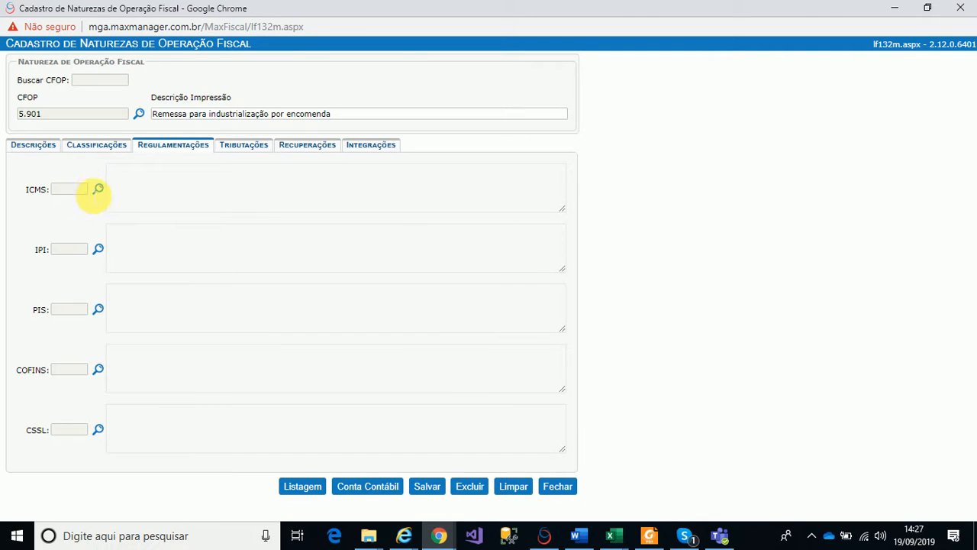
left_click(98, 190)
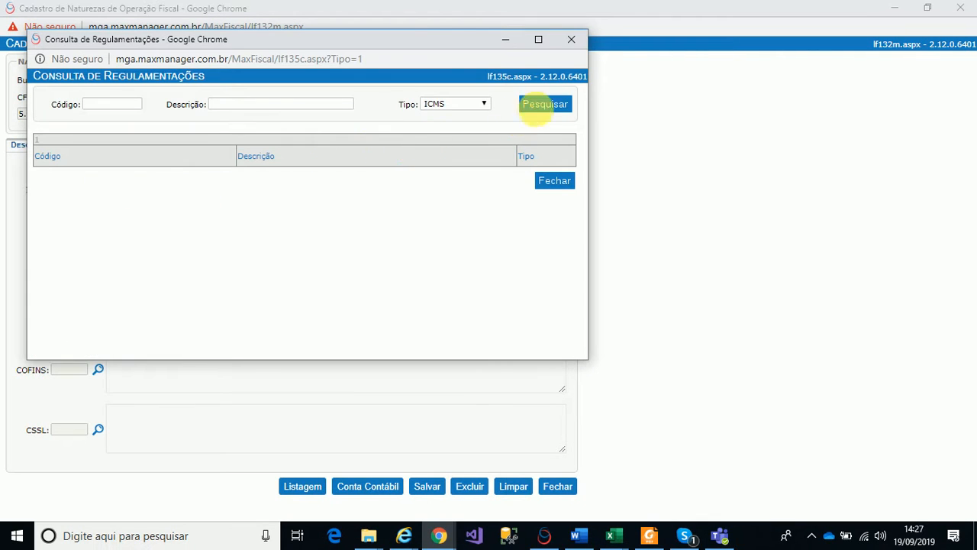
left_click(571, 39)
left_click(70, 190)
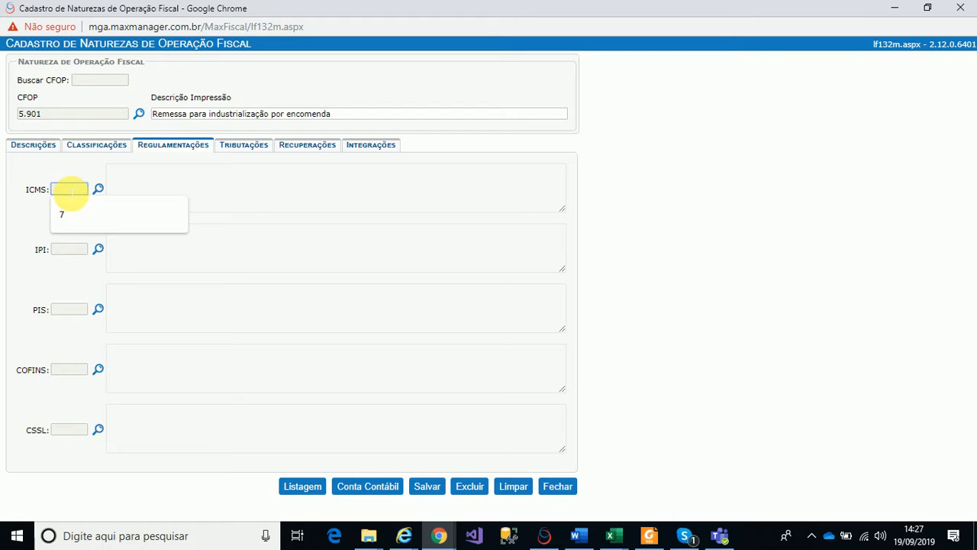
double_click(69, 189)
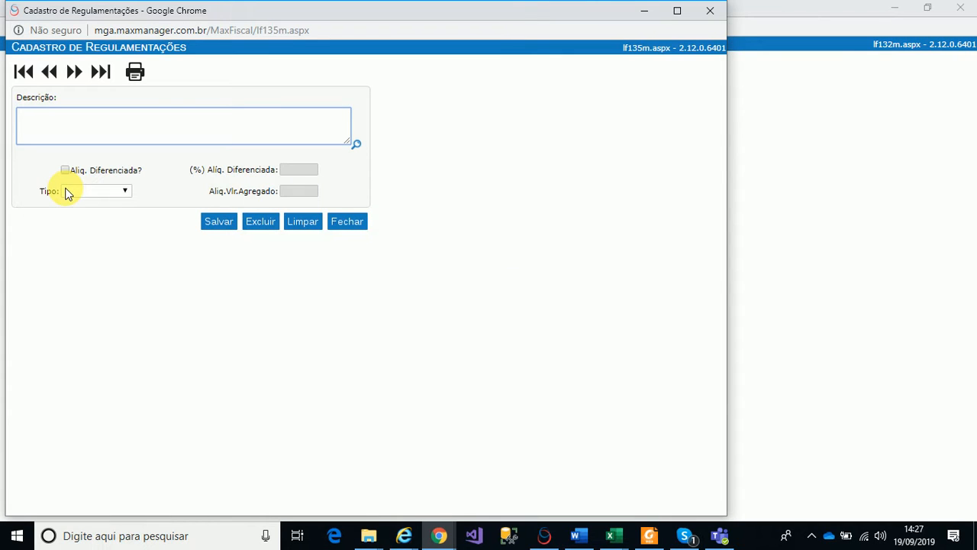
Enter the regulation description "ICMS NÃO TRIBUTADO POR SER REMESSA PARA INDUSTRIALIZAÇÃO"
type("ICMS NÃO TRIBUTADO CONFORME")
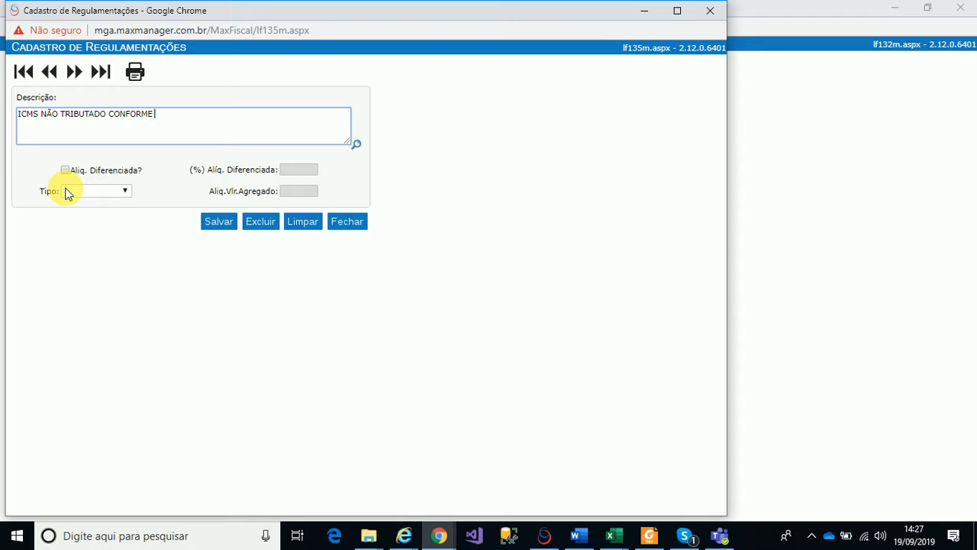
key("BackSpace")
key("BackSpace")
key("BackSpace")
key("BackSpace")
key("BackSpace")
key("BackSpace")
key("BackSpace")
key("BackSpace")
type("POR SER REMESSA PARA")
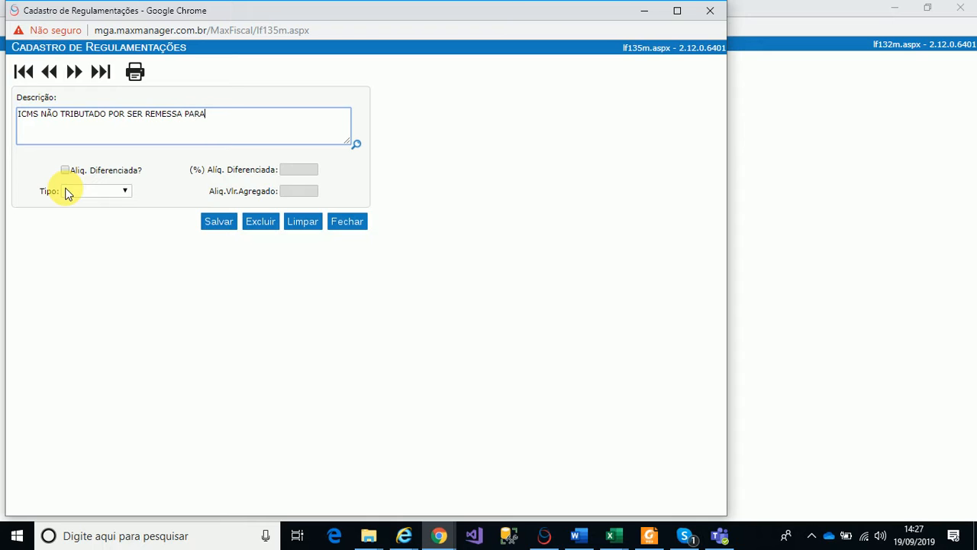
type(" INDUSTRIALIZAÇÃO")
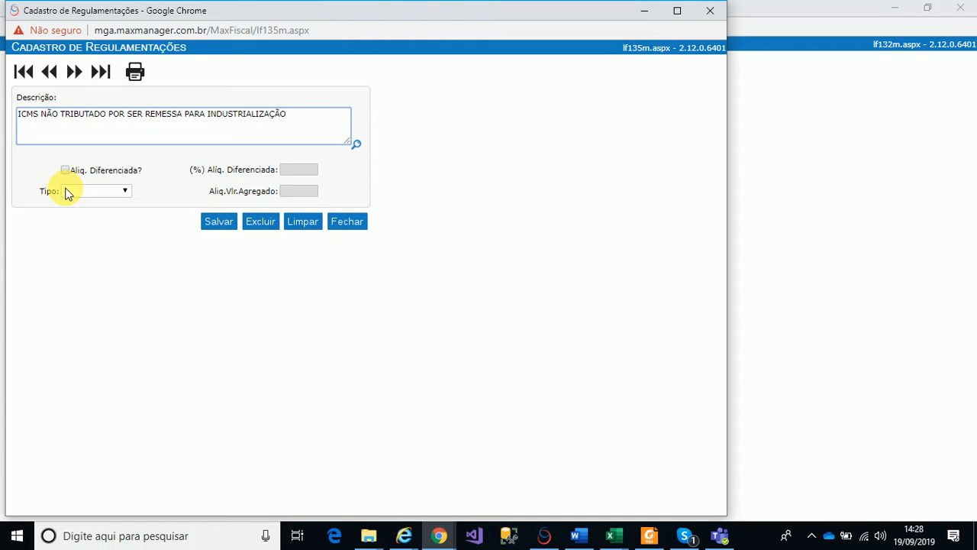
Erase the text entered in the regulation's Descrição field
key("BackSpace")
key("BackSpace")
key("BackSpace")
key("BackSpace")
key("BackSpace")
key("BackSpace")
key("BackSpace")
key("BackSpace")
key("BackSpace")
key("BackSpace")
key("BackSpace")
key("BackSpace")
key("BackSpace")
key("BackSpace")
key("BackSpace")
key("BackSpace")
key("BackSpace")
key("BackSpace")
key("BackSpace")
key("BackSpace")
key("BackSpace")
key("BackSpace")
key("BackSpace")
key("BackSpace")
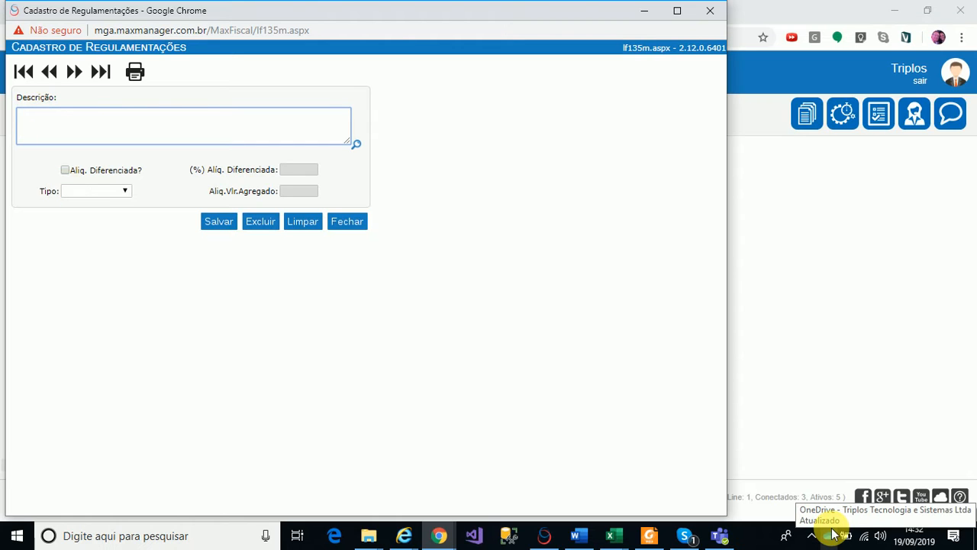
Bring the Cadastro de Regulamentações window back to the front and close it without saving a regulation
left_click(441, 537)
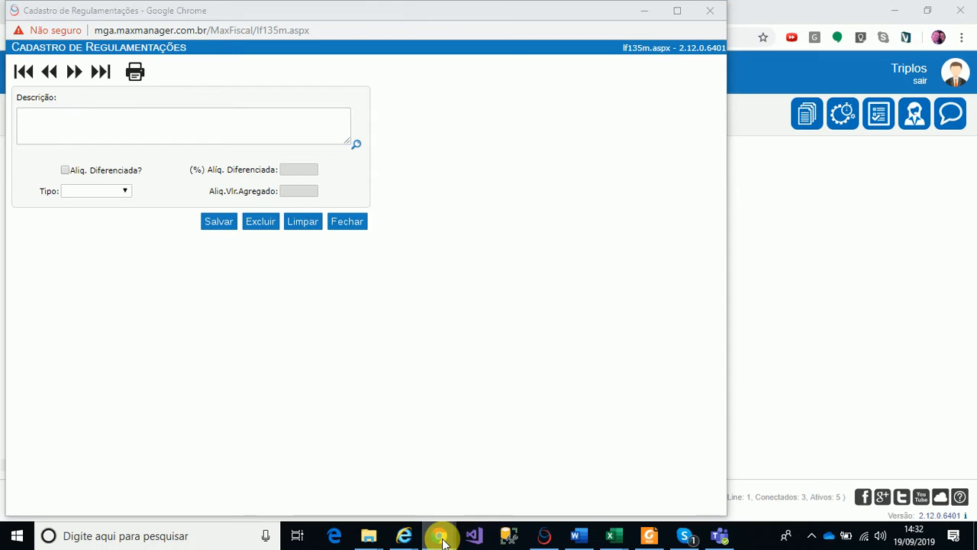
left_click(464, 492)
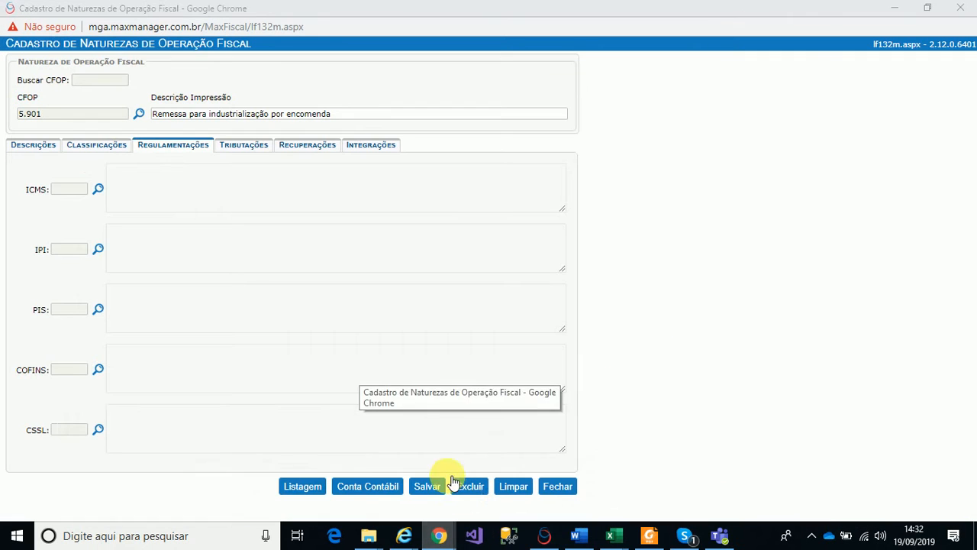
left_click(438, 534)
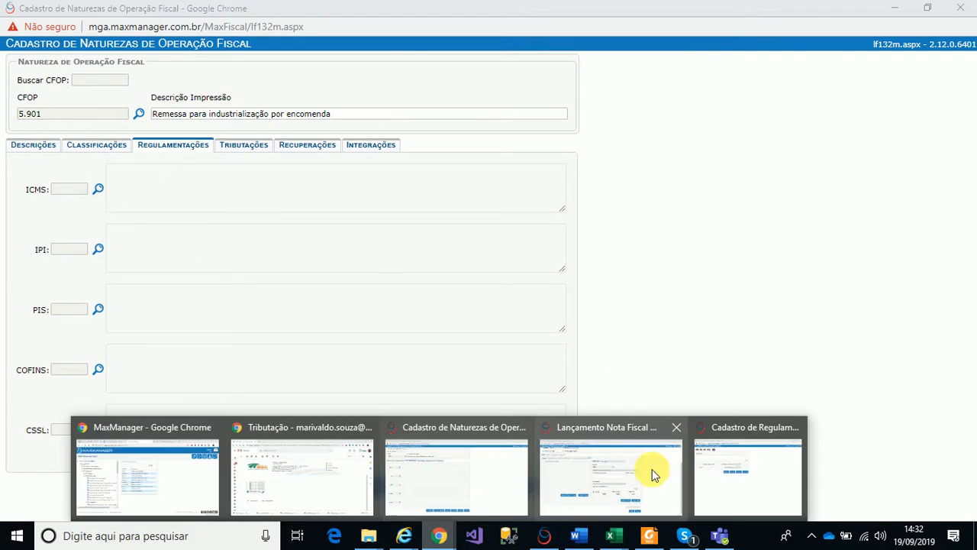
left_click(726, 475)
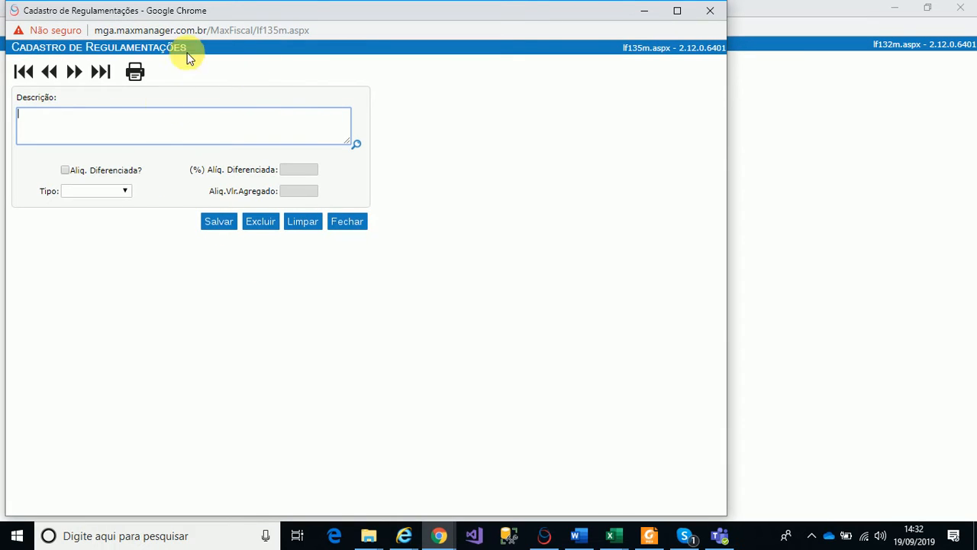
left_click(360, 229)
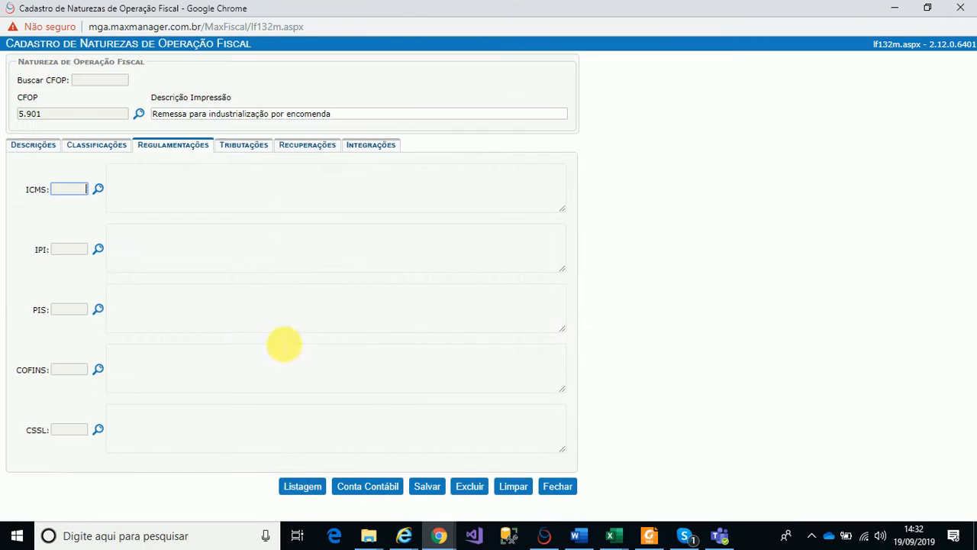
Set CFOP 5.901's goods invoice taxations to ICMS - 90 - 103 - Outras and IPI - 99 - Outras Saídas
left_click(257, 146)
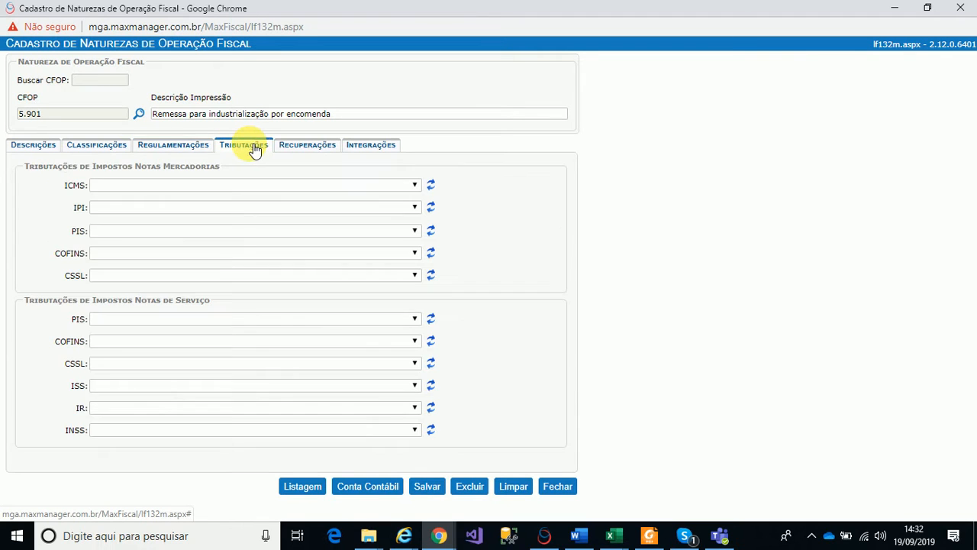
left_click(145, 185)
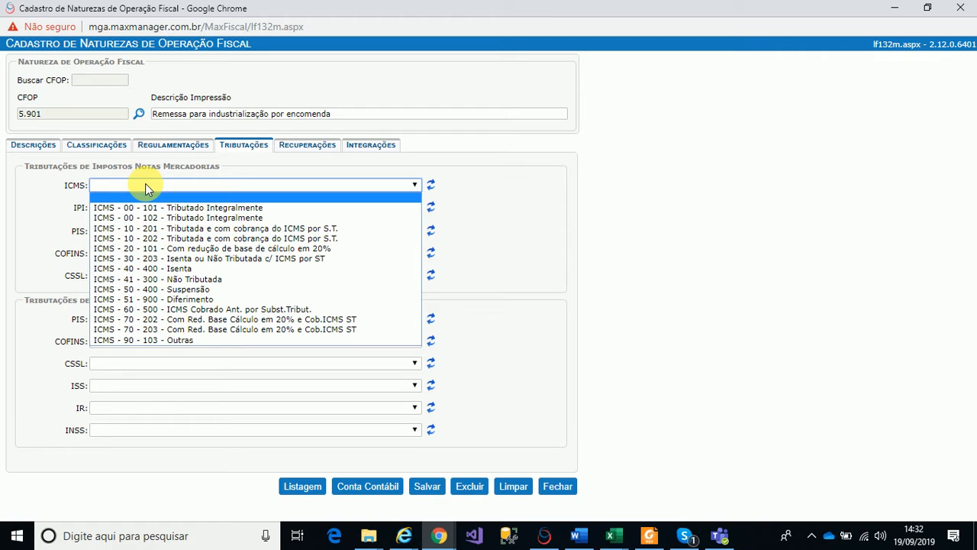
left_click(175, 341)
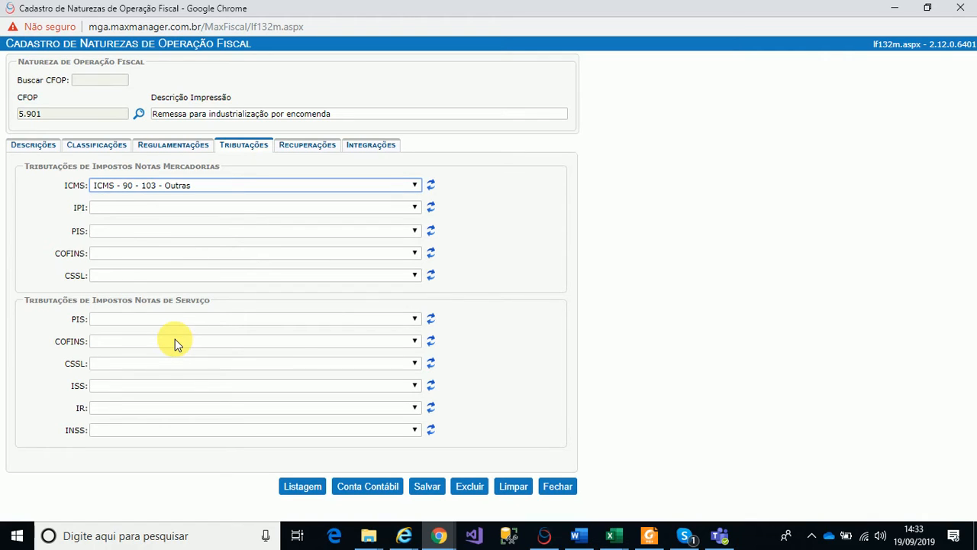
left_click(151, 210)
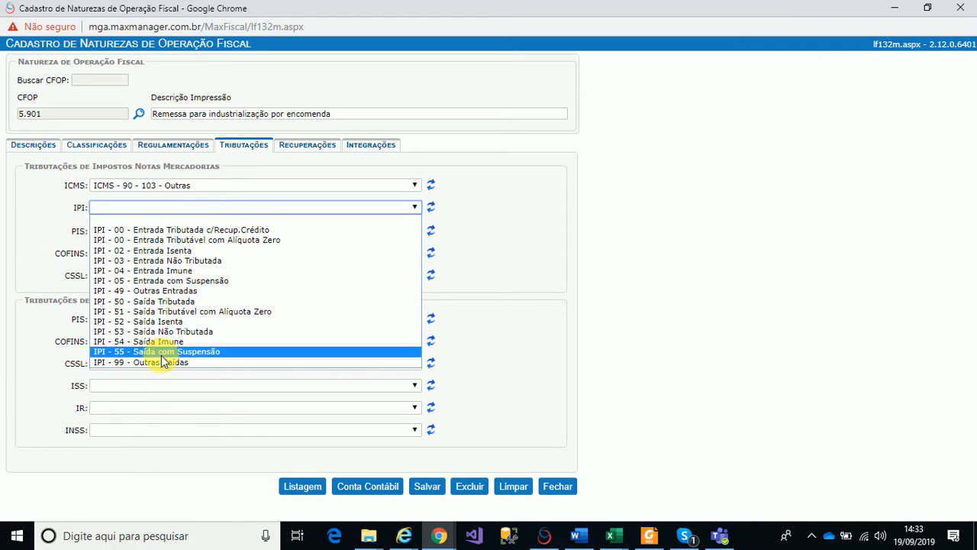
left_click(167, 364)
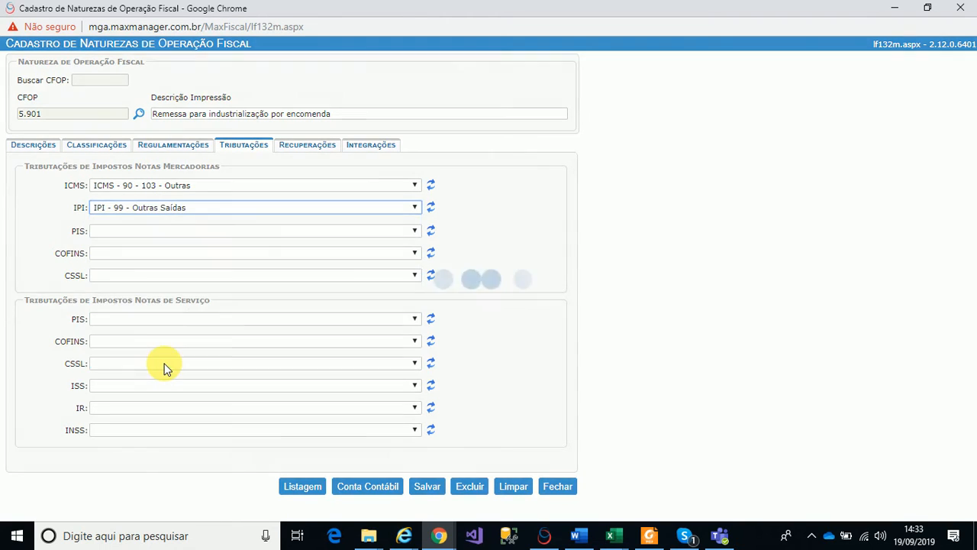
Set the goods invoice PIS and COFINS taxations to 99 - Outras Operações and dismiss the chat notification
left_click(147, 229)
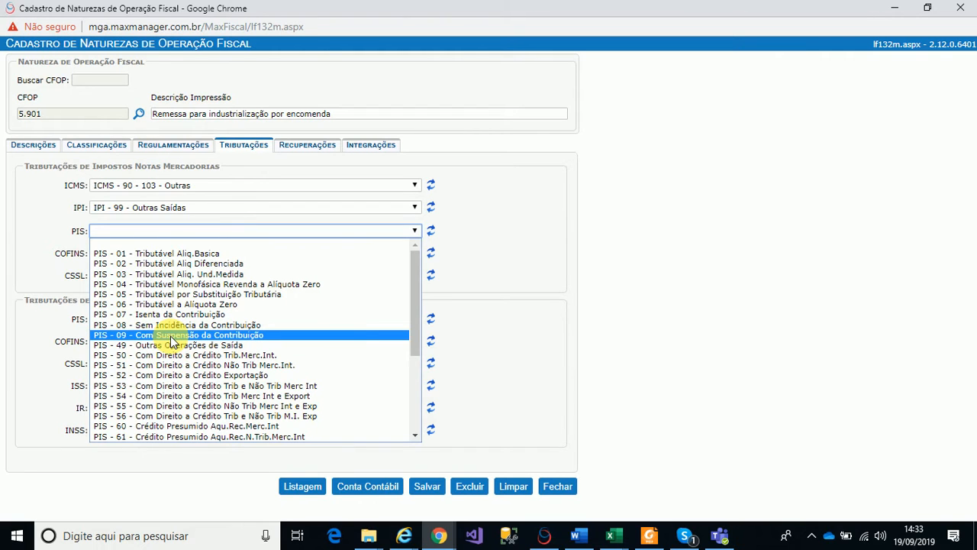
scroll(172, 342, "down", 4)
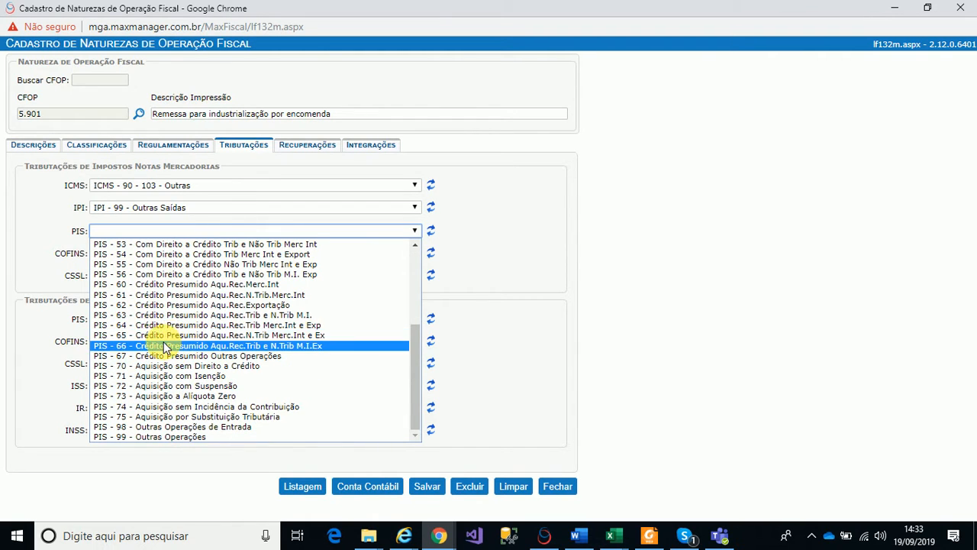
left_click(167, 441)
left_click(134, 254)
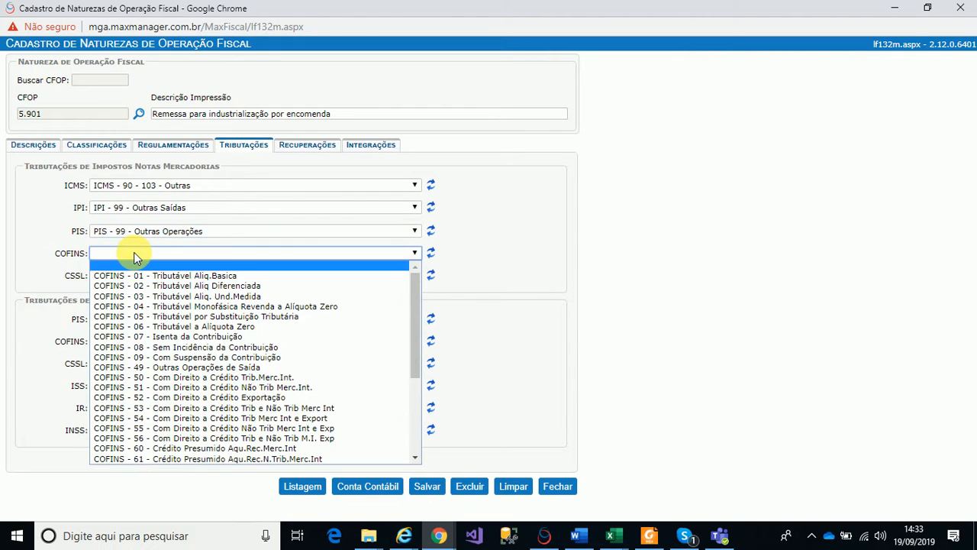
scroll(136, 279, "down", 4)
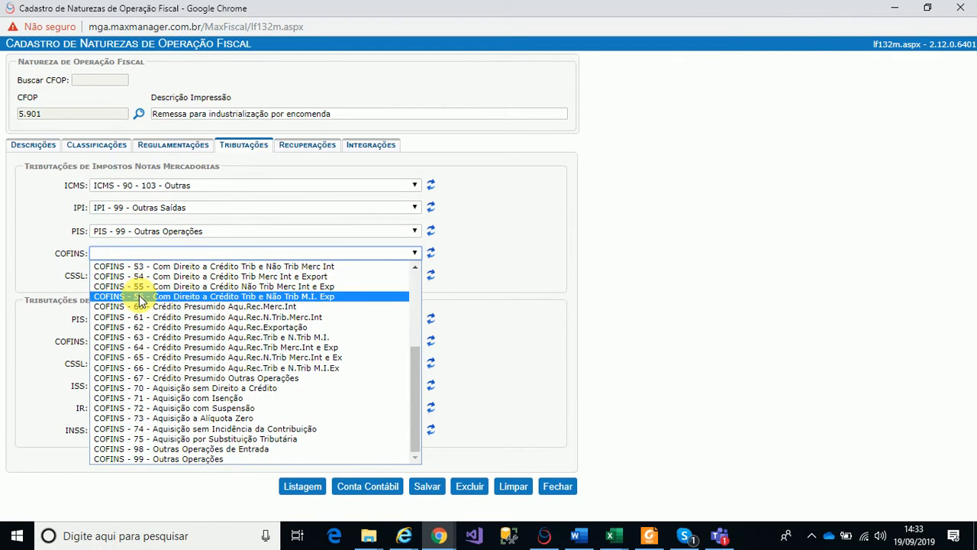
left_click(175, 457)
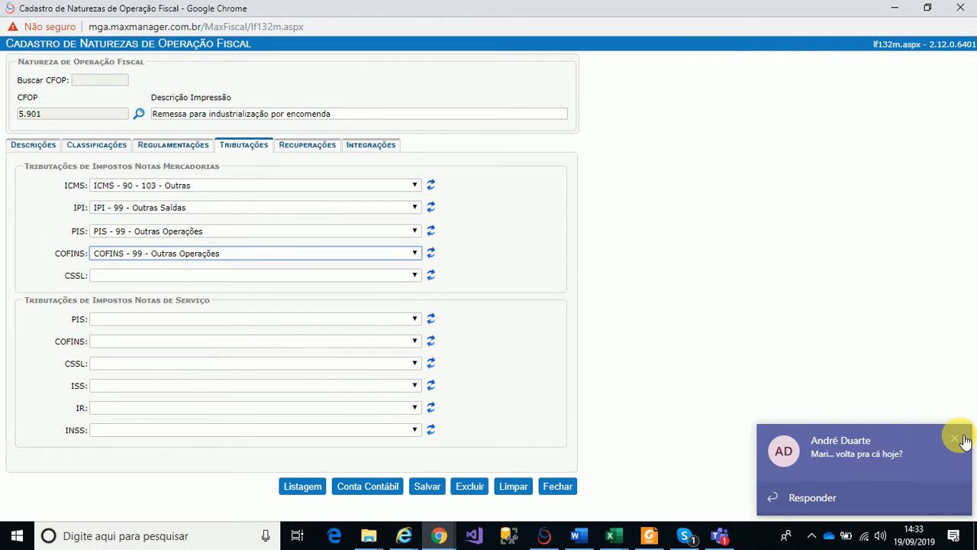
left_click(956, 438)
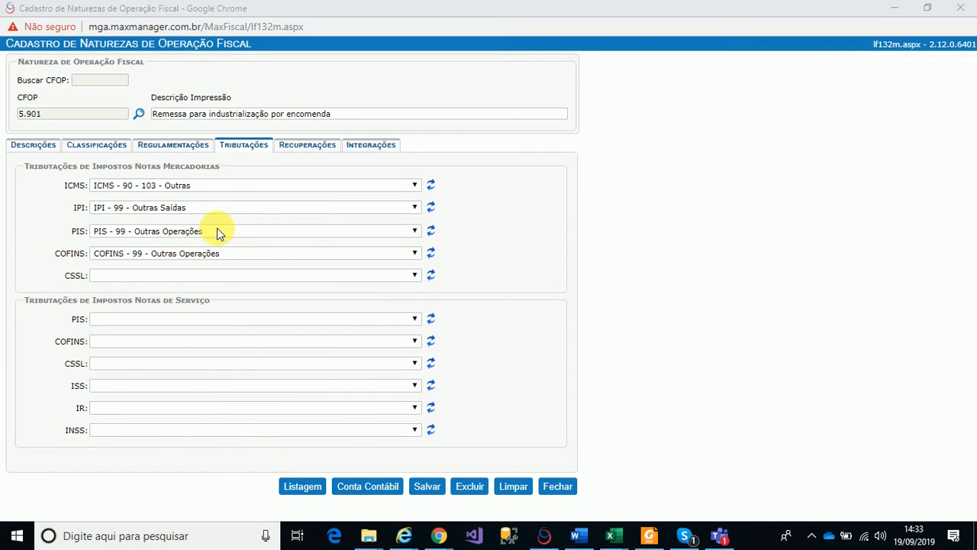